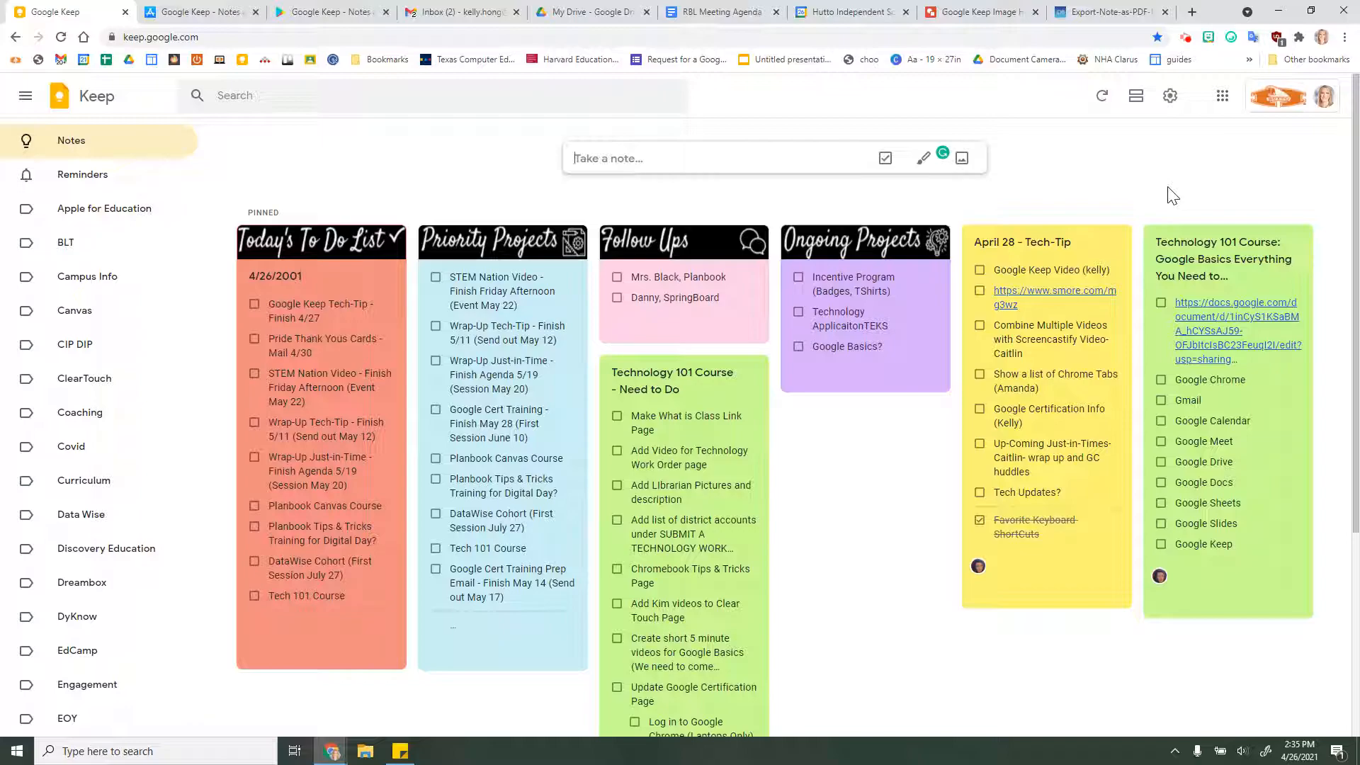
View the sticky note on the desktop, and return to Chrome to view the Export-Note-as-PDF image
click(1278, 11)
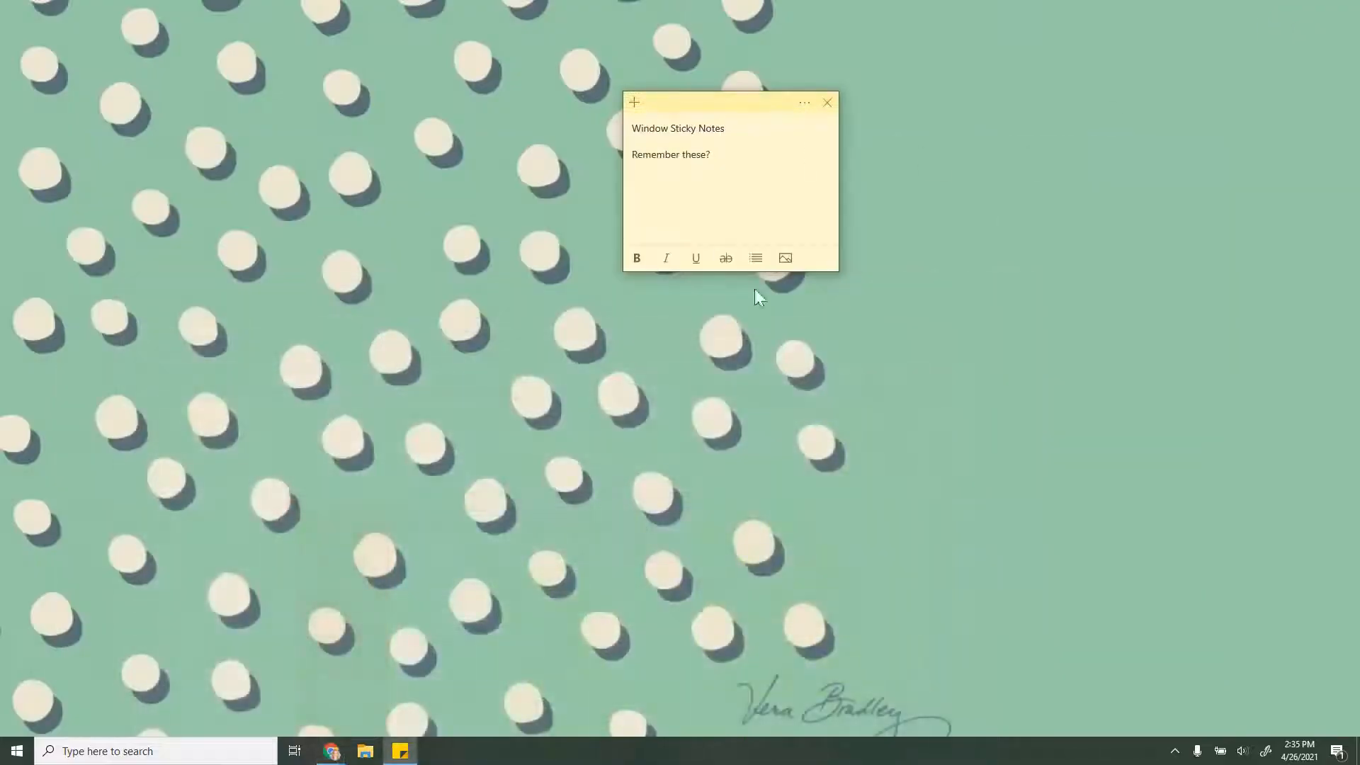
mouse_move(332, 751)
click(294, 694)
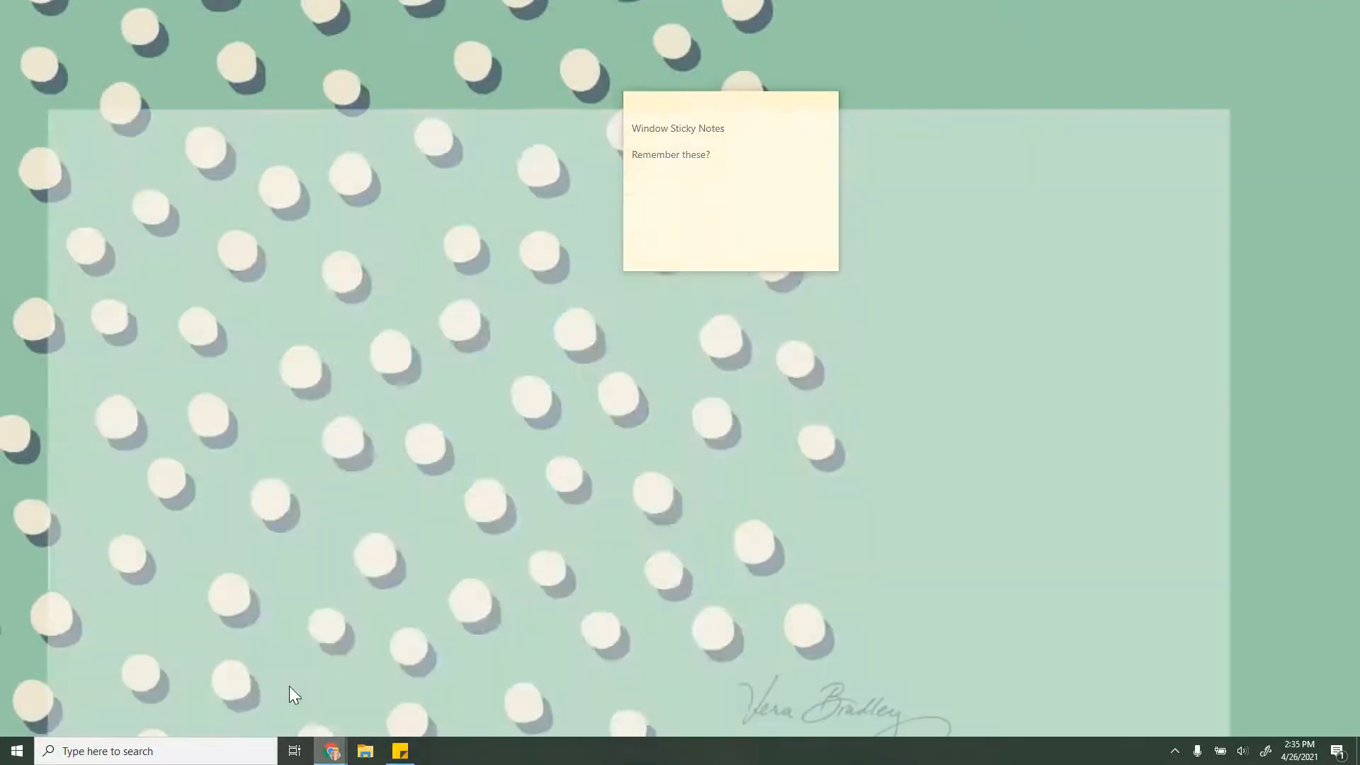
click(1109, 11)
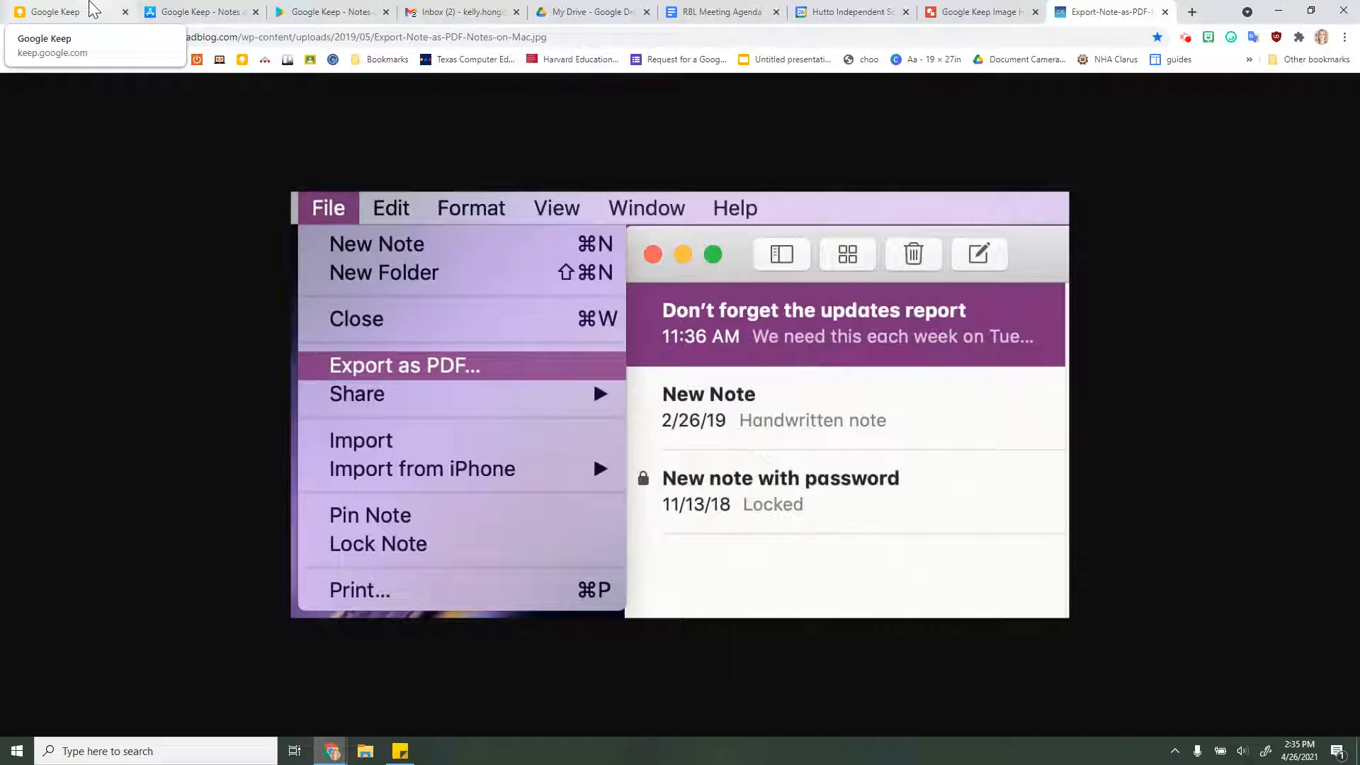
Return to Google Keep and open the Today's To Do List note to read its items, closing it again
click(91, 10)
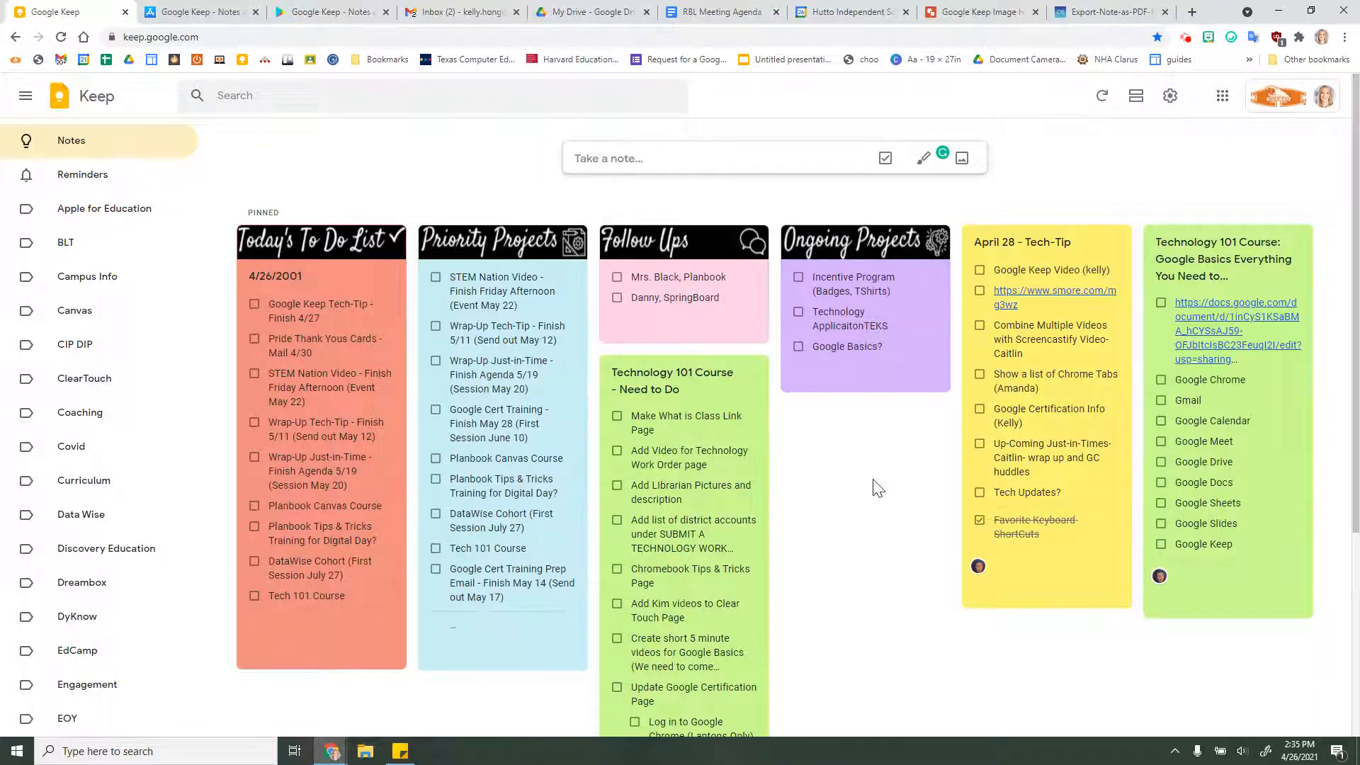
click(350, 281)
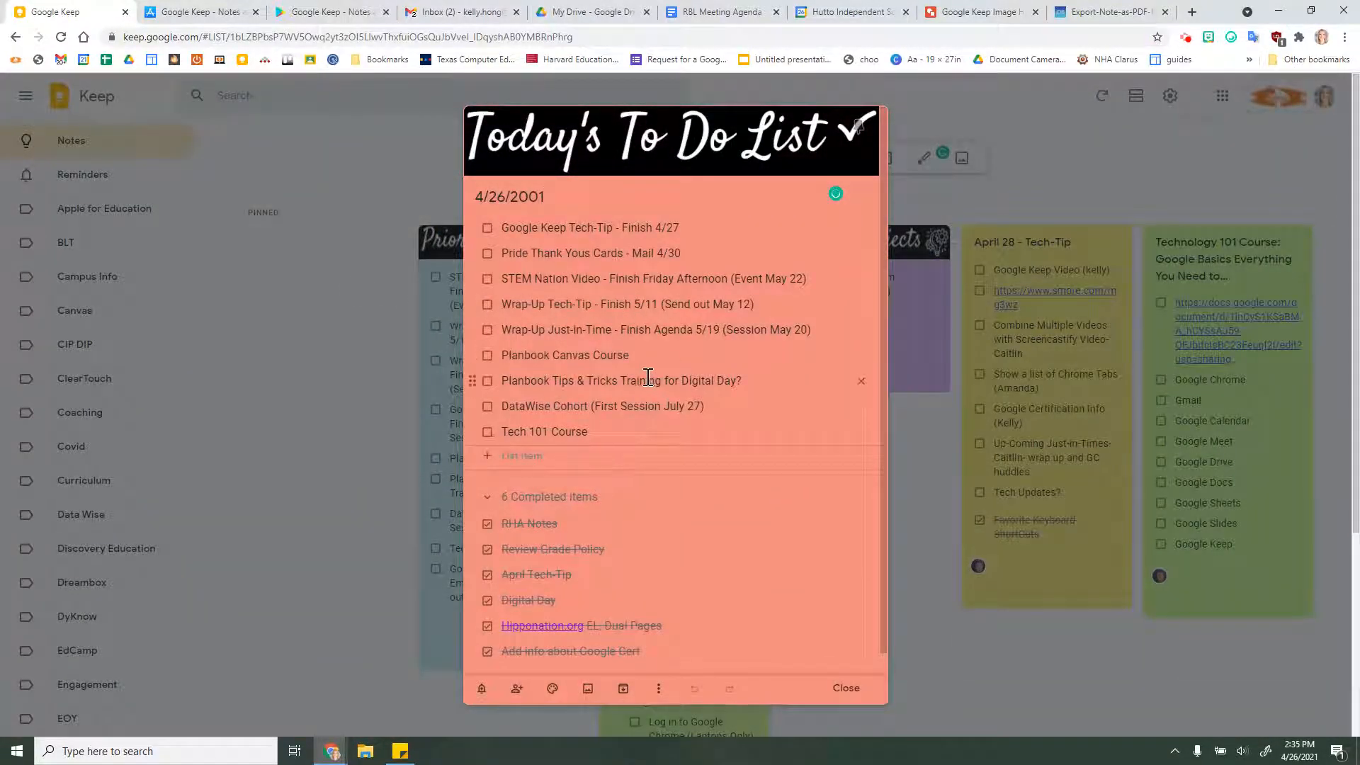
click(245, 338)
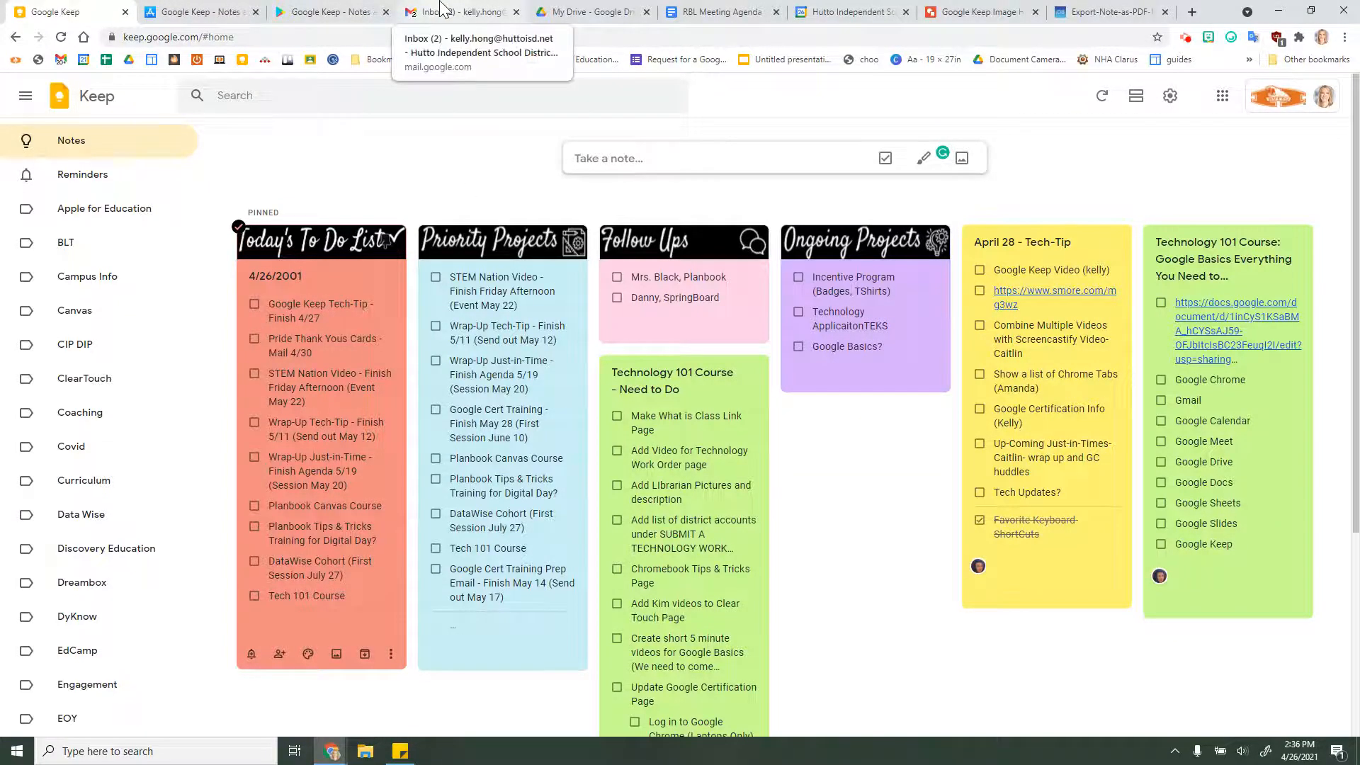
Show the Keep notes alongside Gmail, Google Drive and the RBL Meeting Agenda document
click(441, 7)
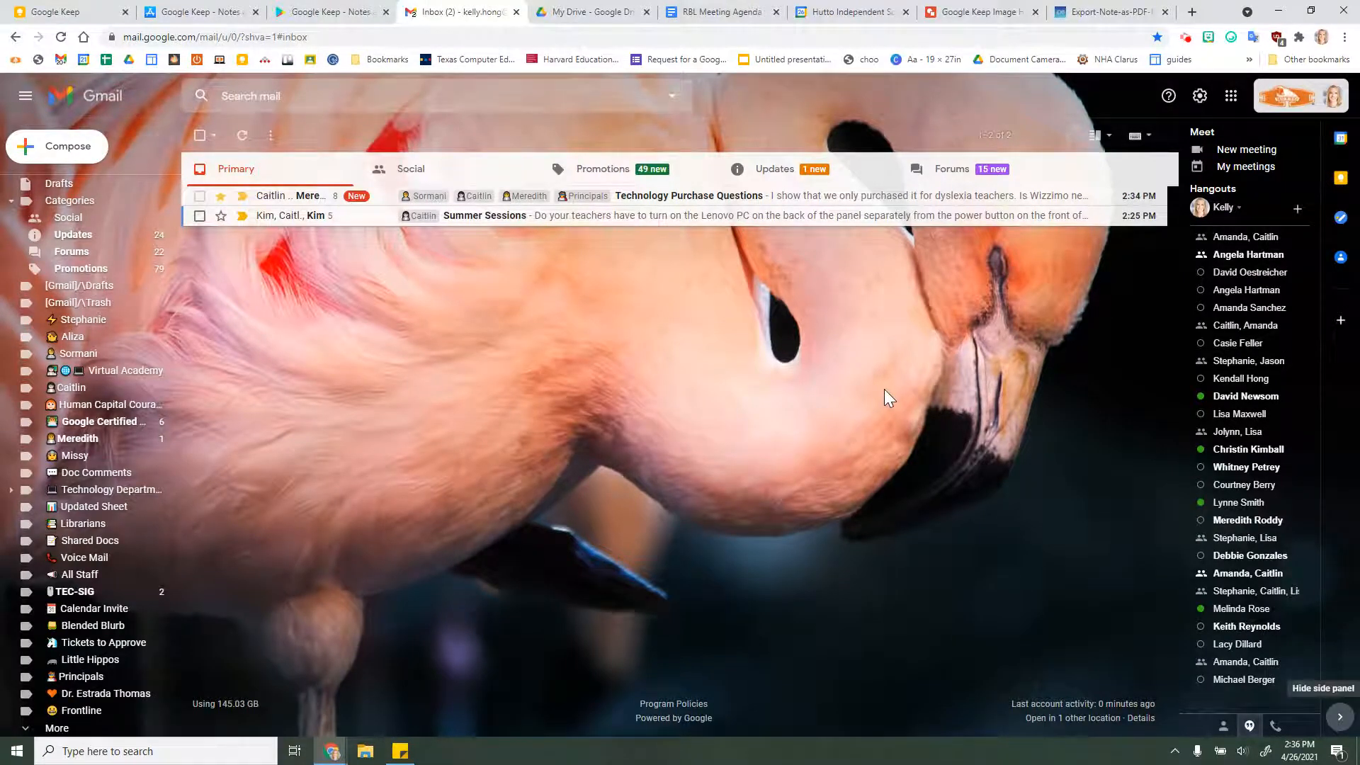
click(1340, 179)
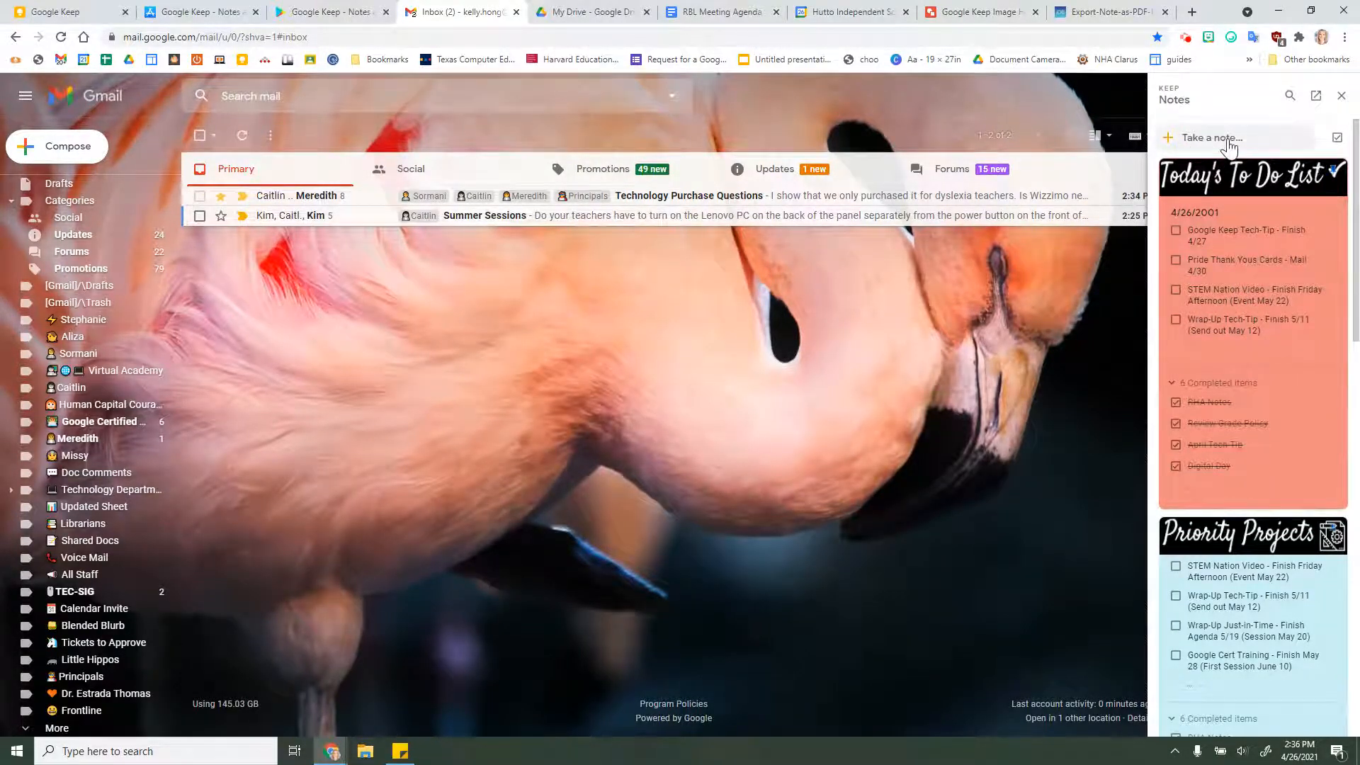
click(594, 11)
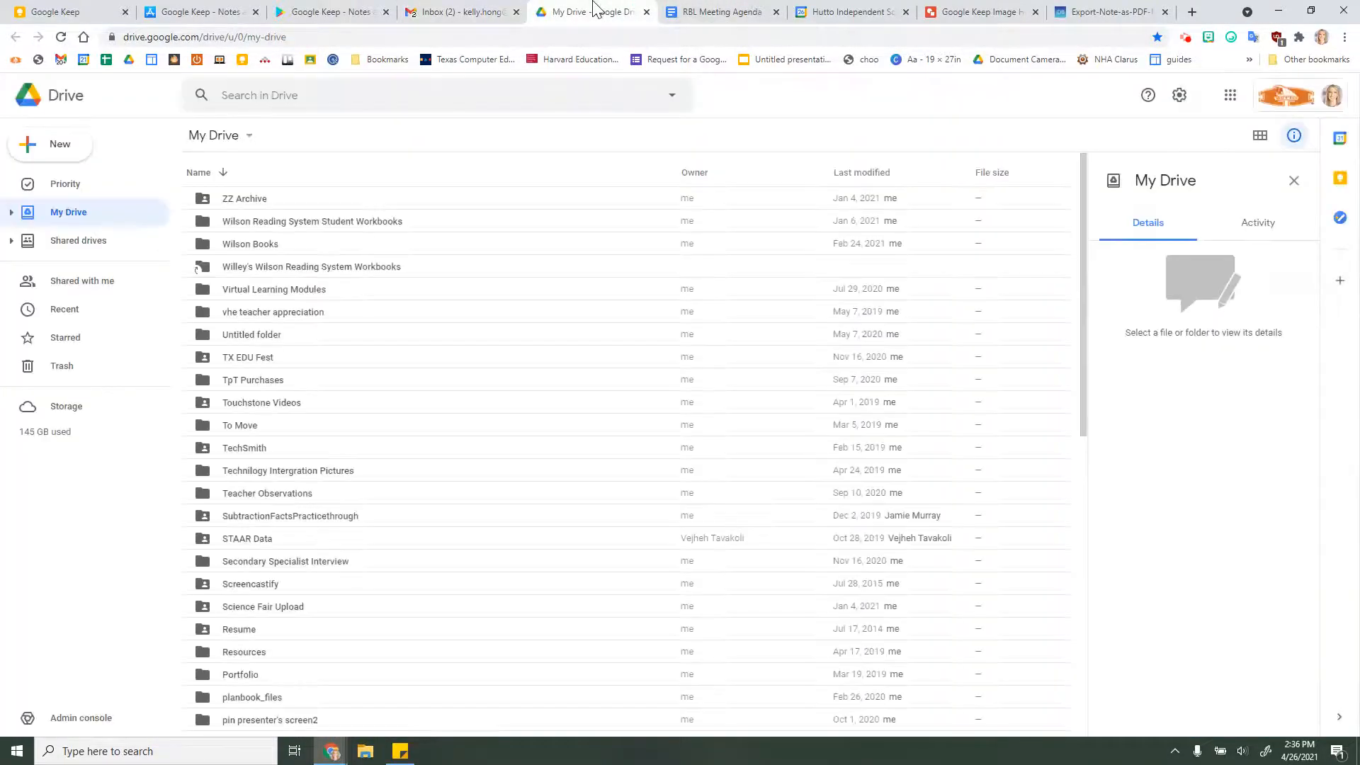
click(1342, 181)
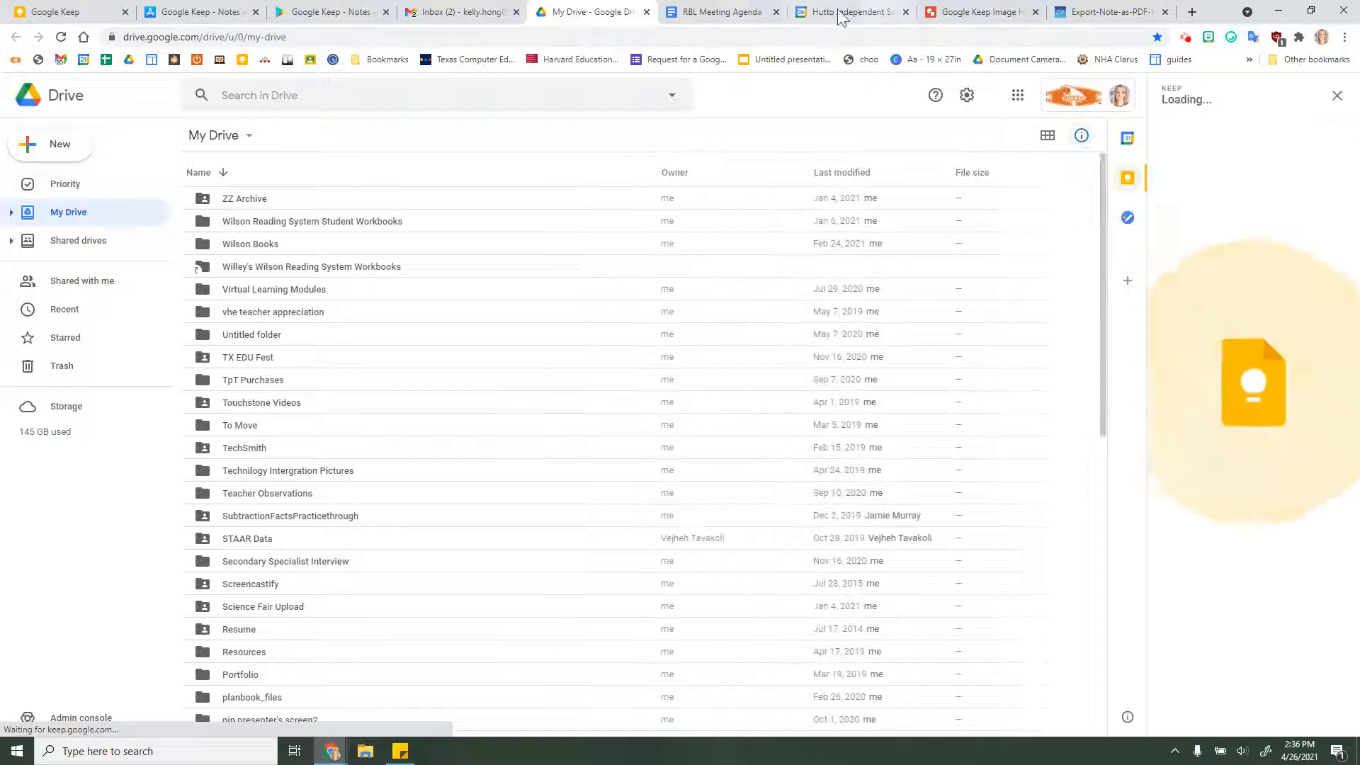
click(756, 13)
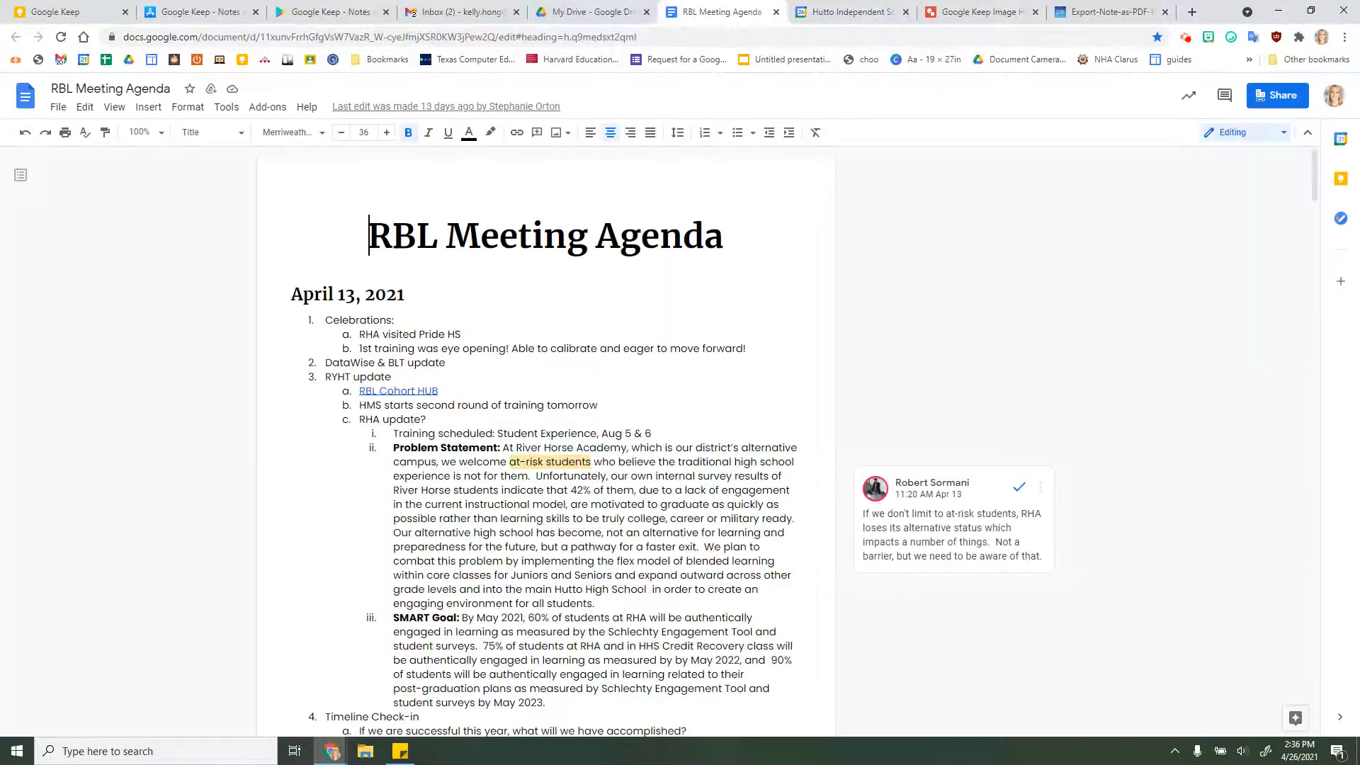
click(1341, 179)
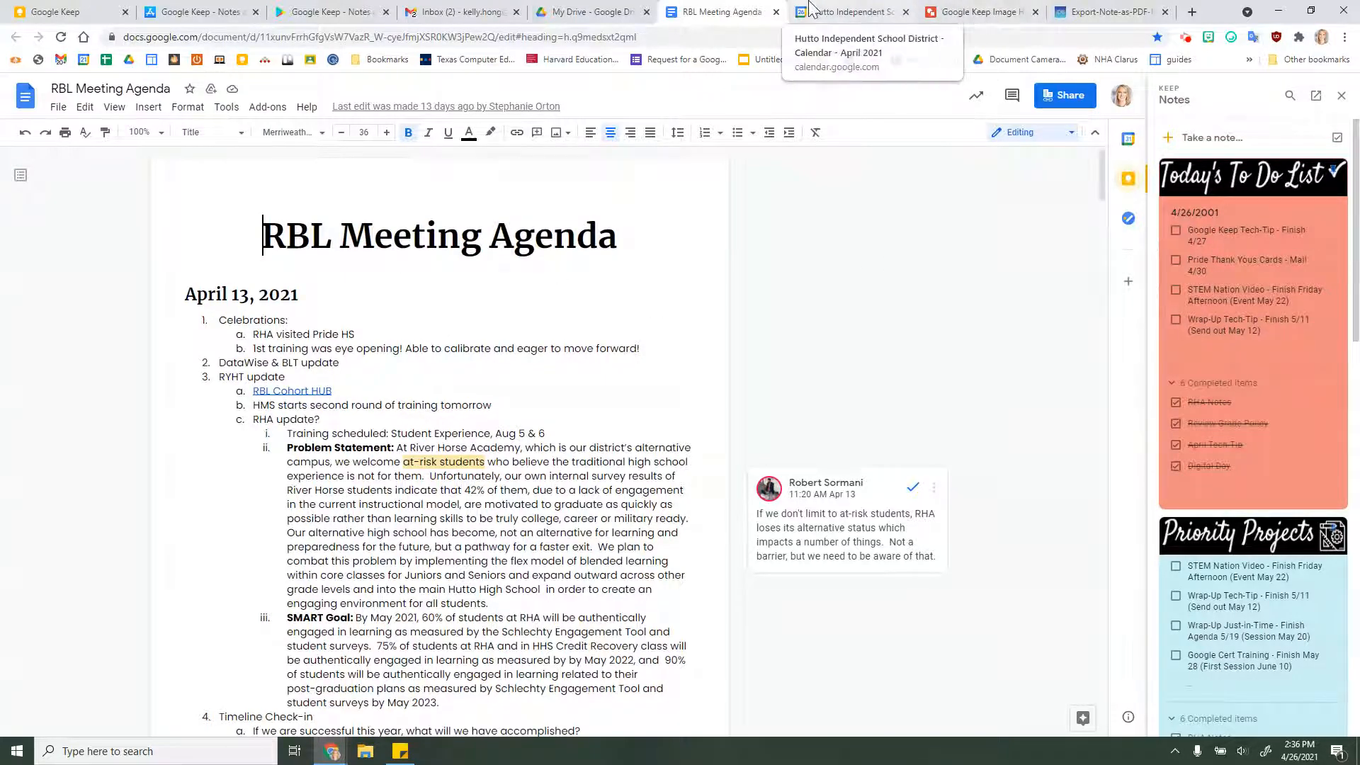
In Google Calendar, open and close the Keep notes, and hide and restore the side panel
click(850, 12)
click(1341, 139)
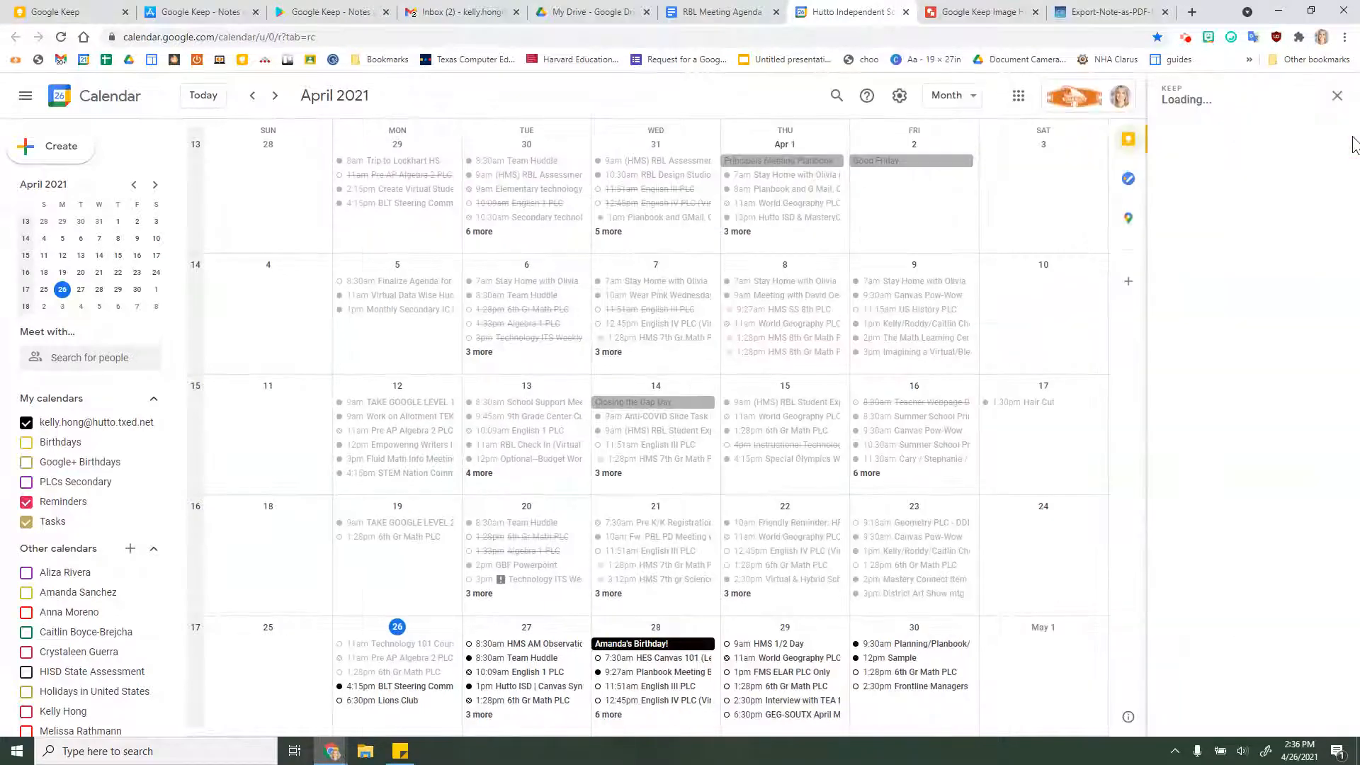
click(1335, 98)
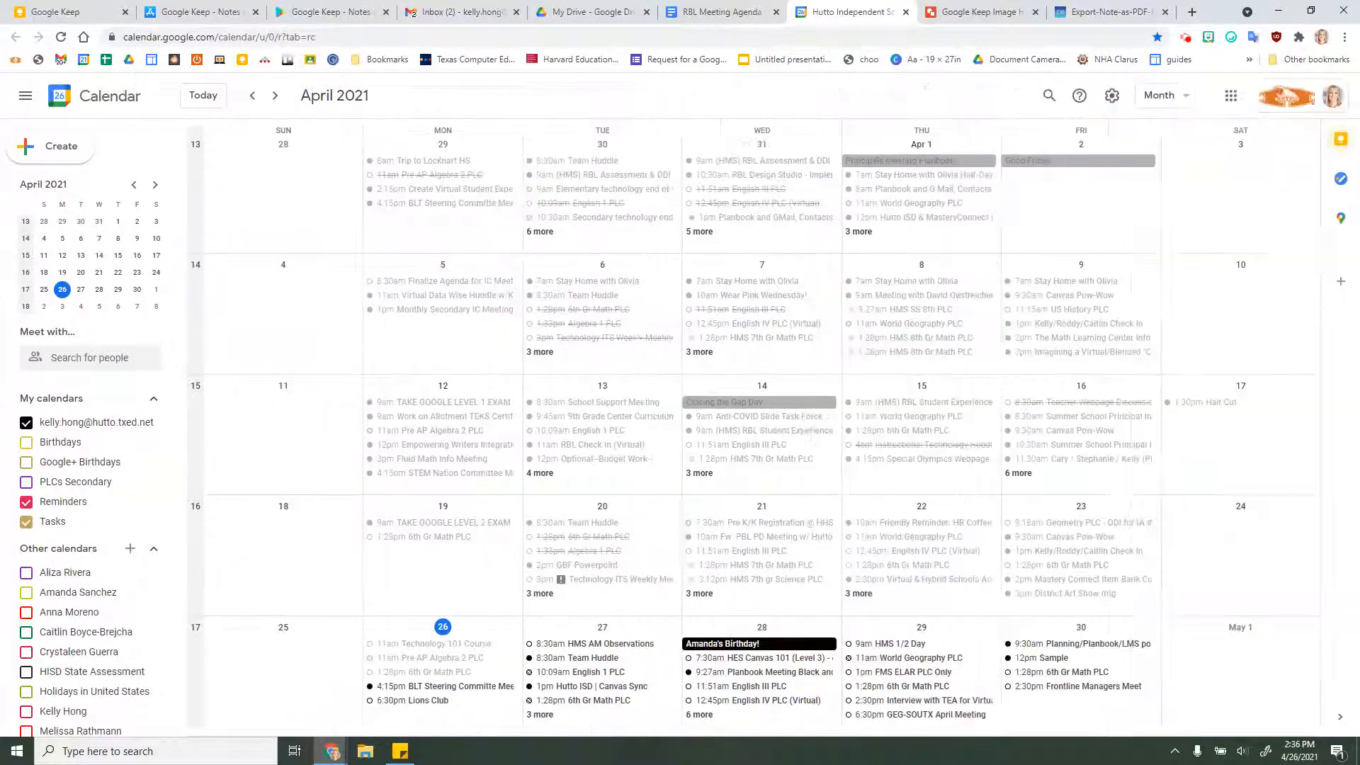
click(1339, 717)
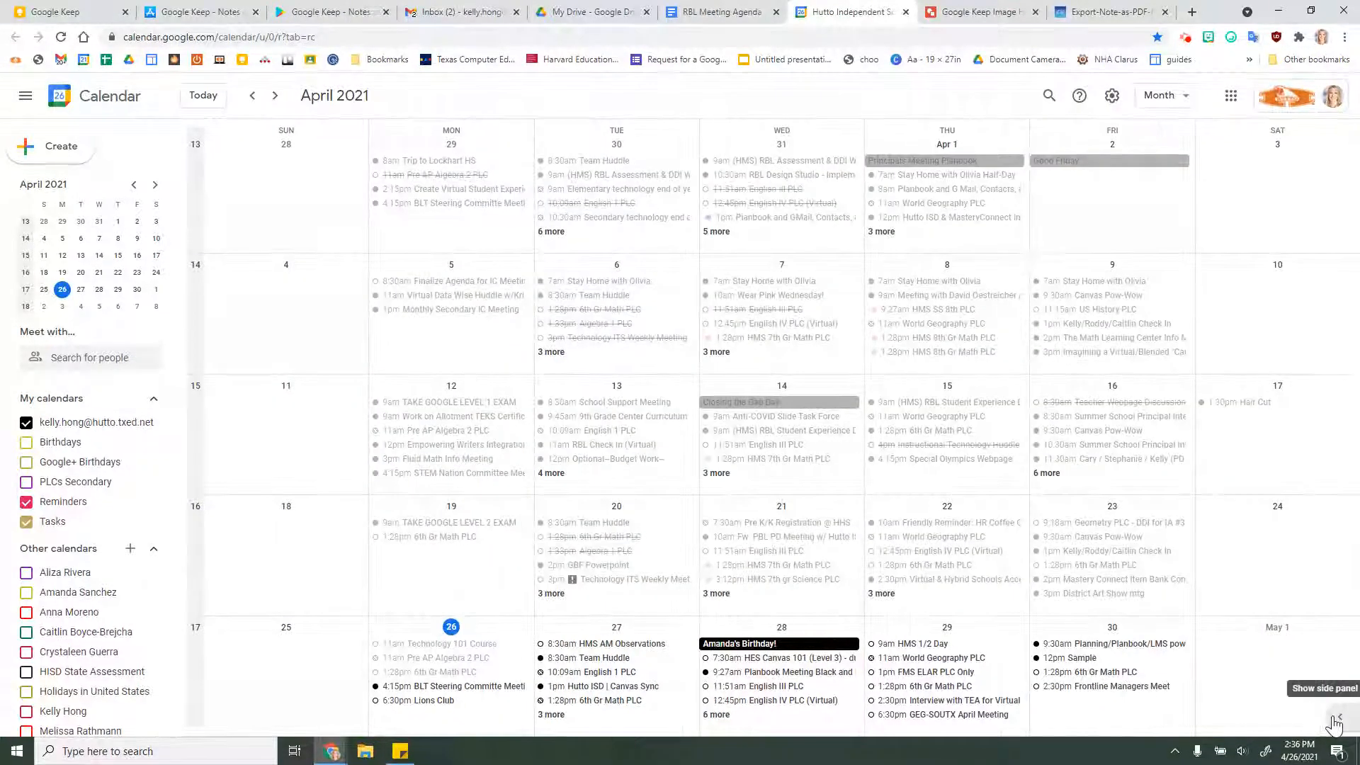
click(1338, 720)
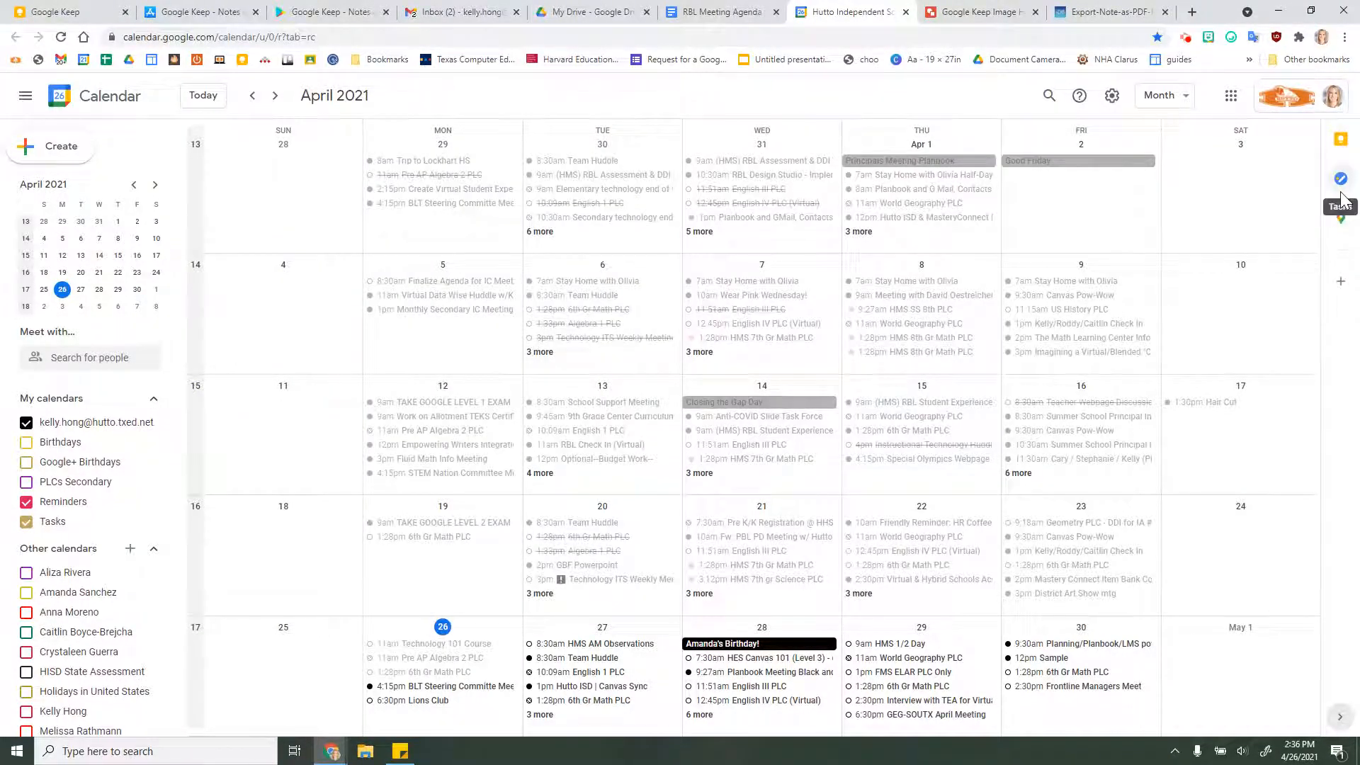
Return to Google Keep and add its page to the bookmarks bar
click(58, 8)
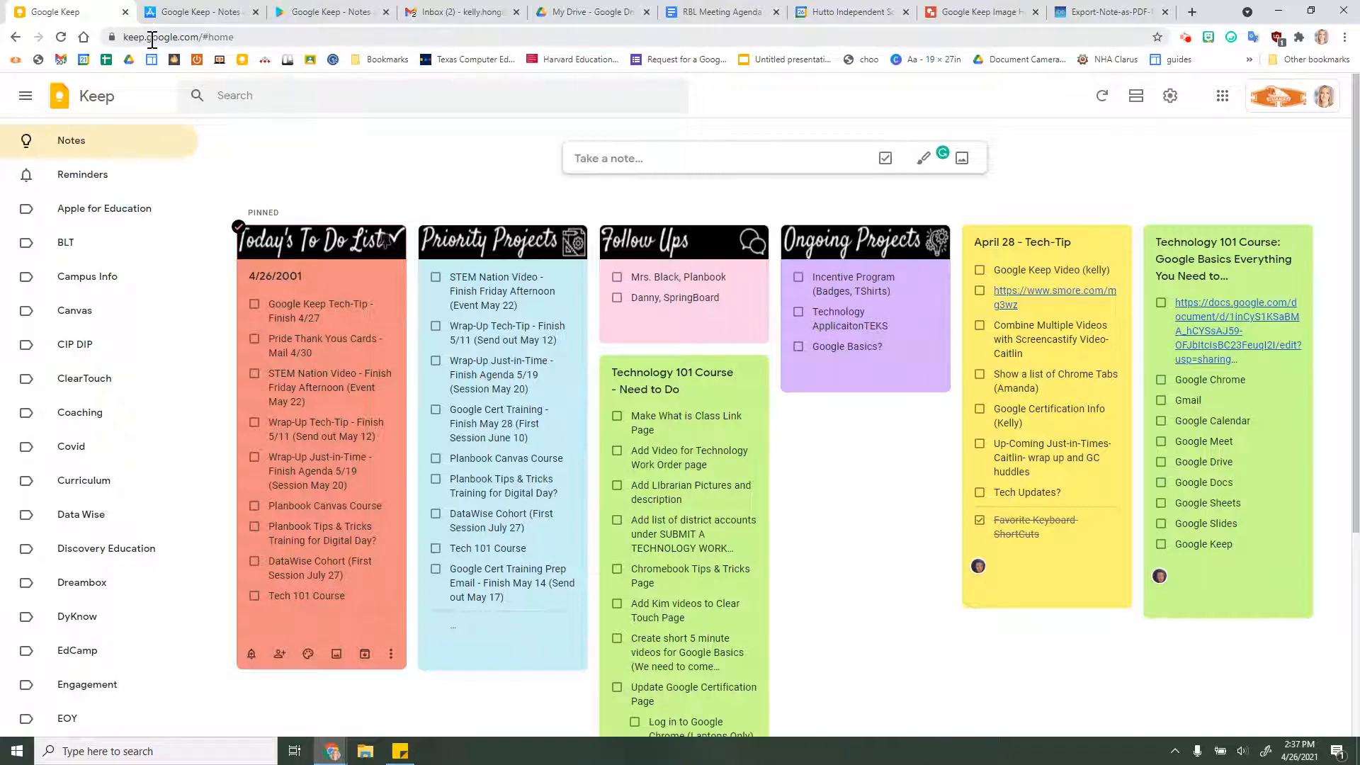
click(206, 38)
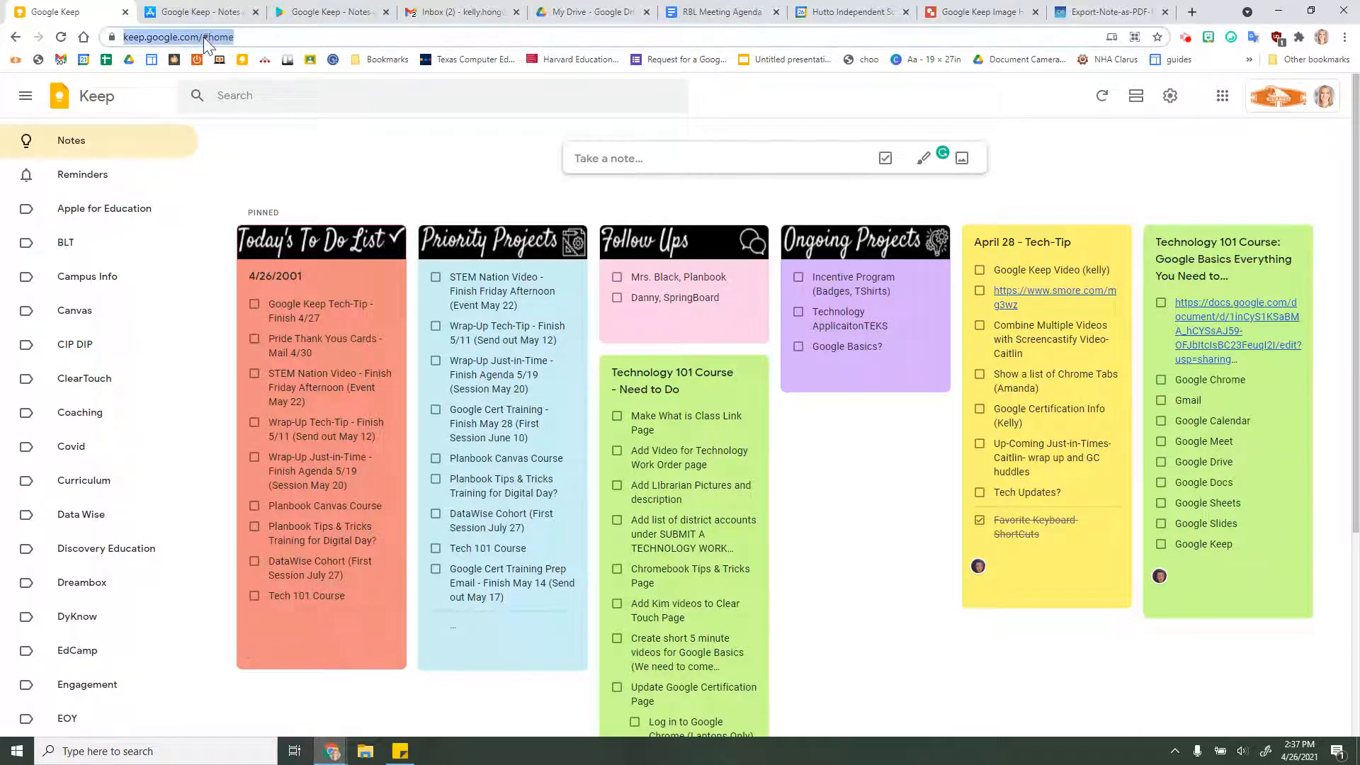
click(240, 132)
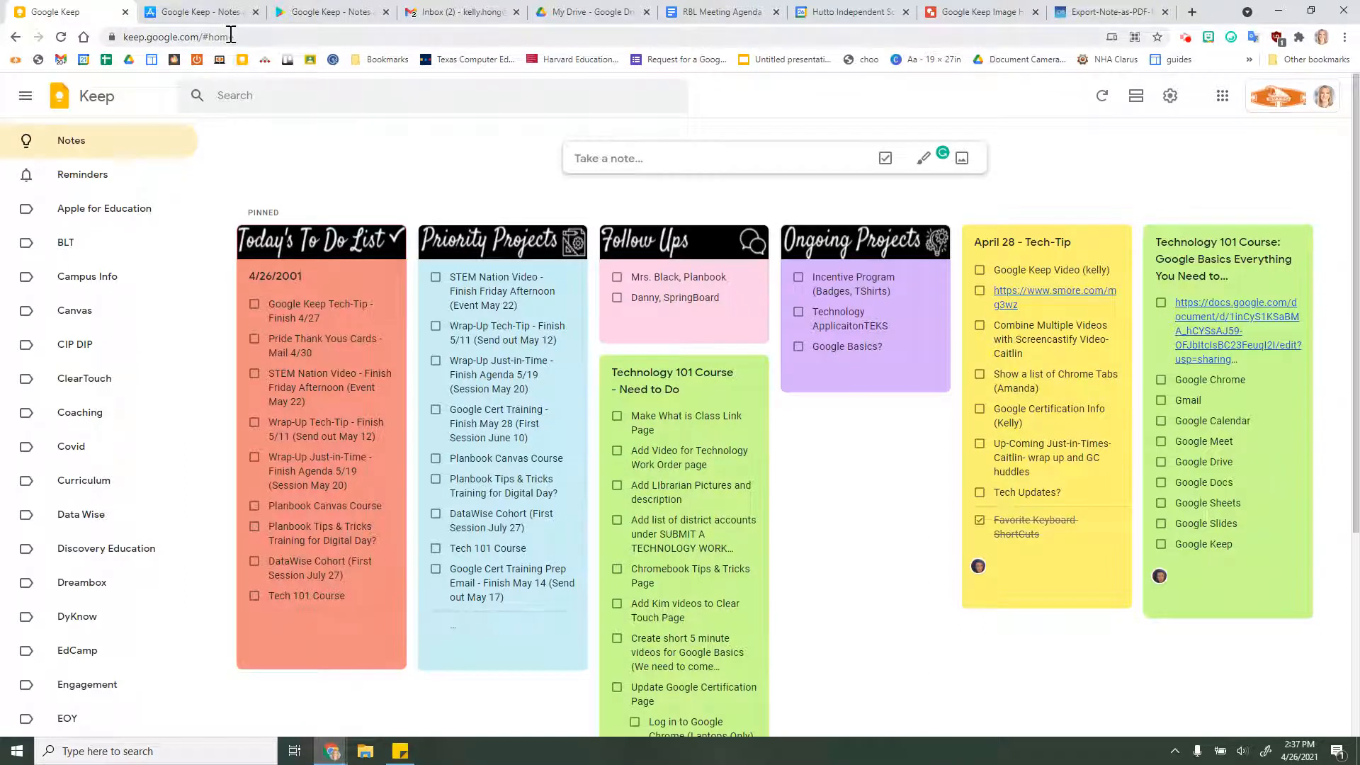
click(194, 37)
drag(194, 37, 255, 65)
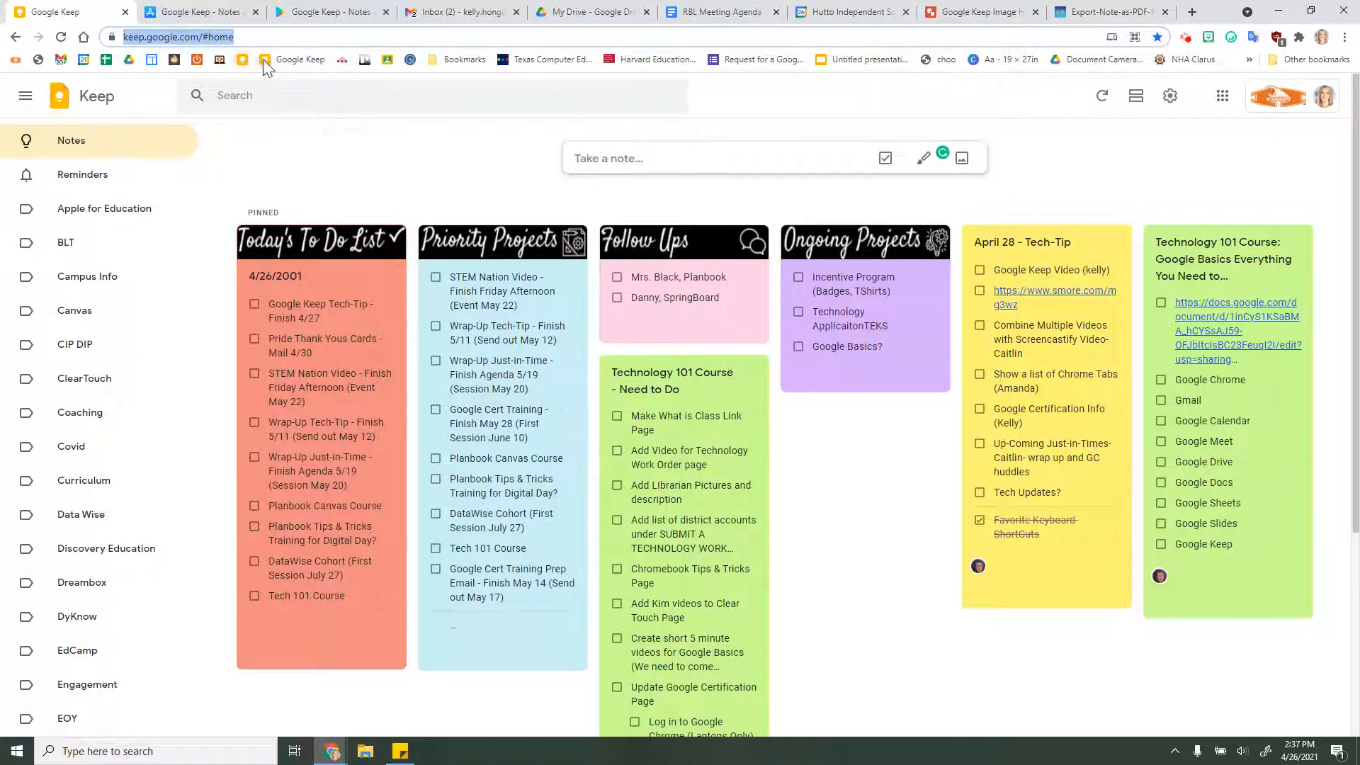
Save the new Google Keep bookmark with an empty name, and delete that bookmark
right_click(286, 62)
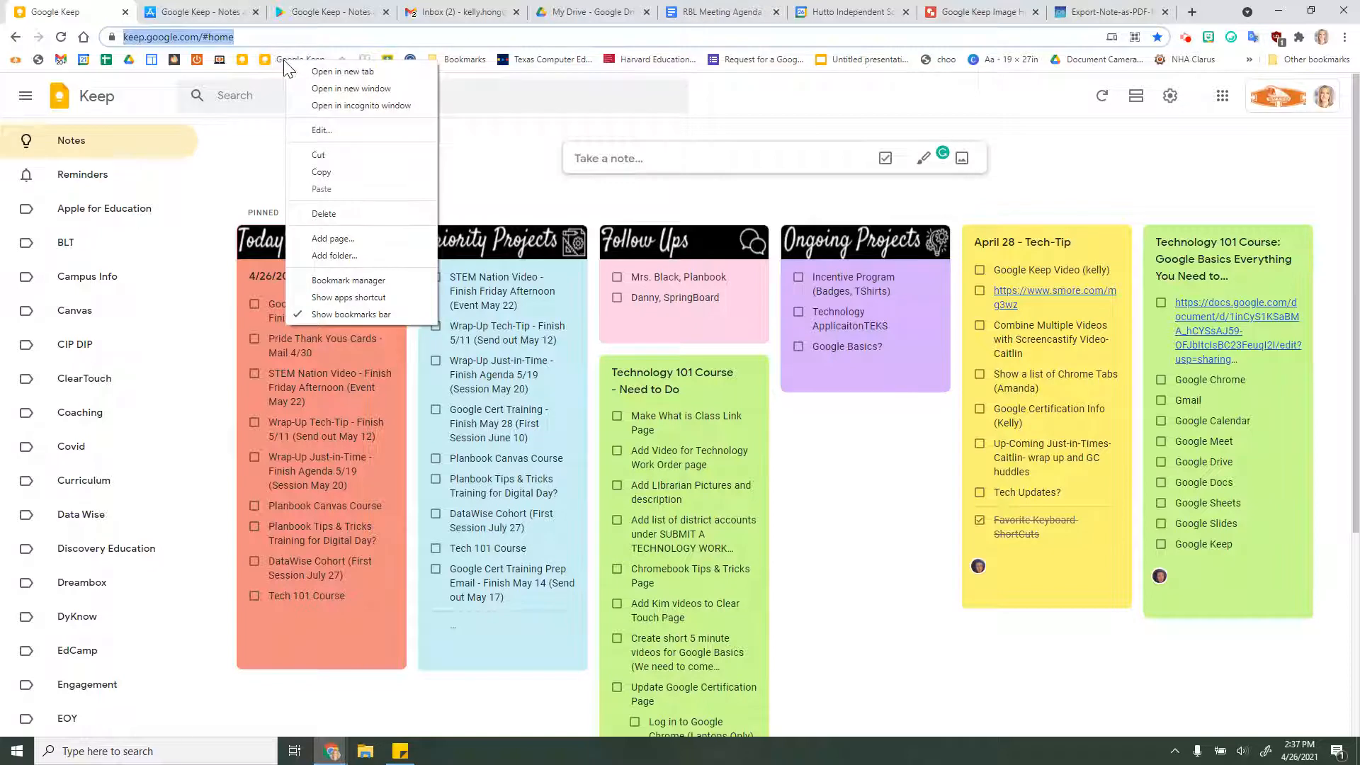
click(332, 129)
key(BackSpace)
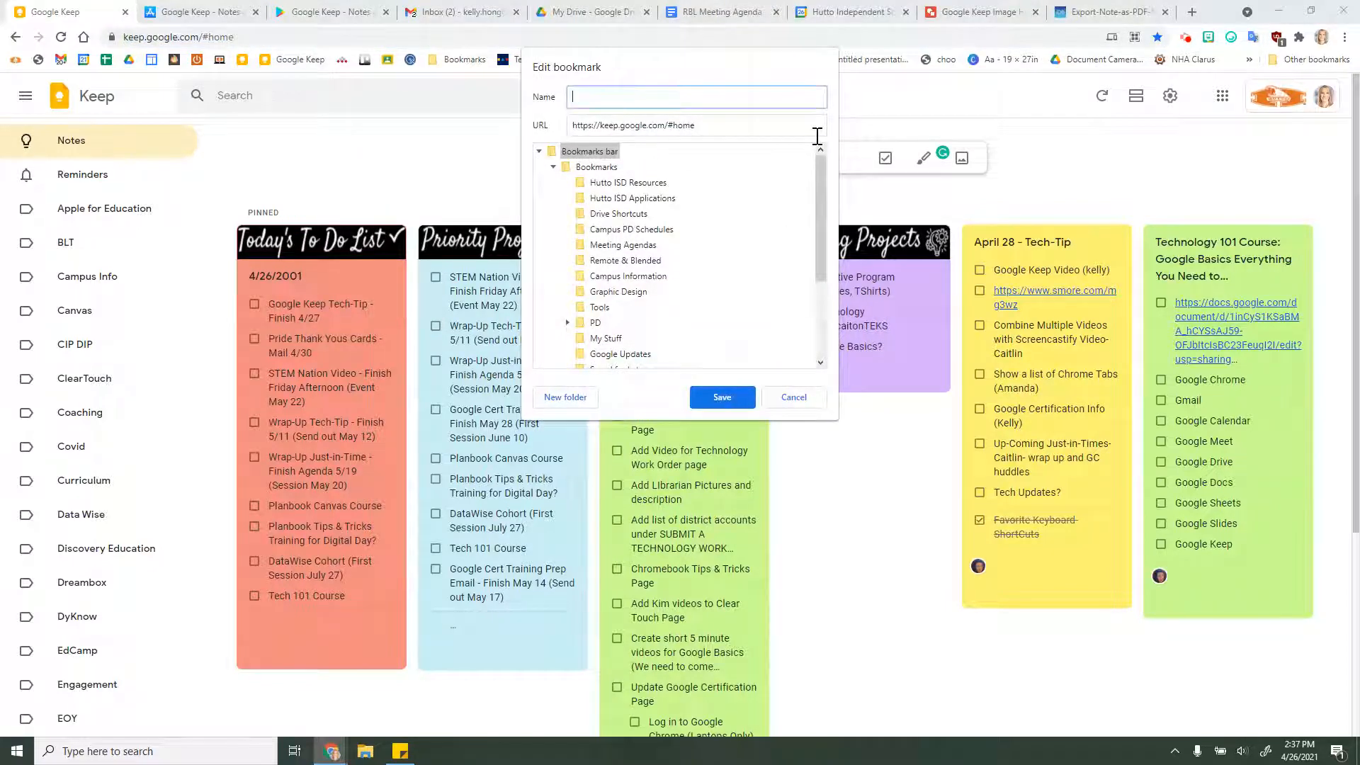
click(740, 397)
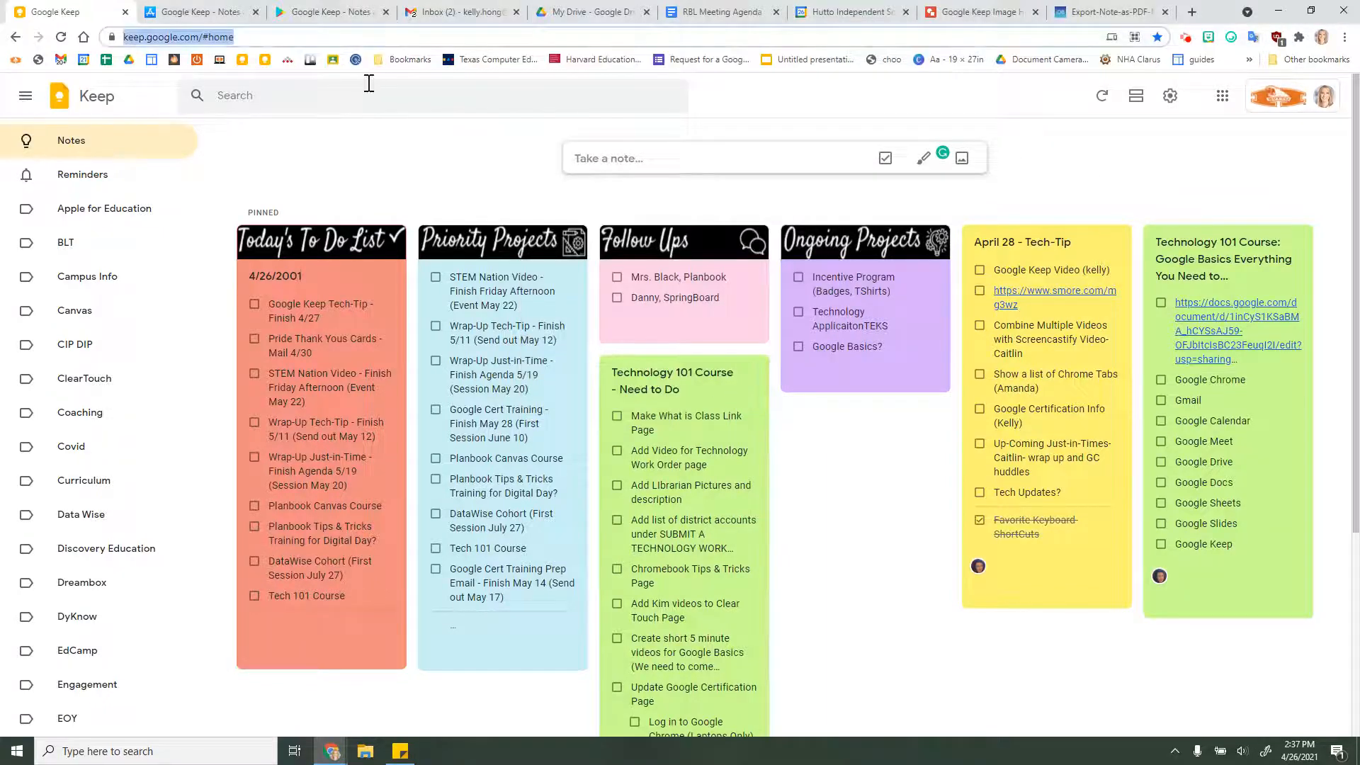
right_click(270, 65)
click(354, 216)
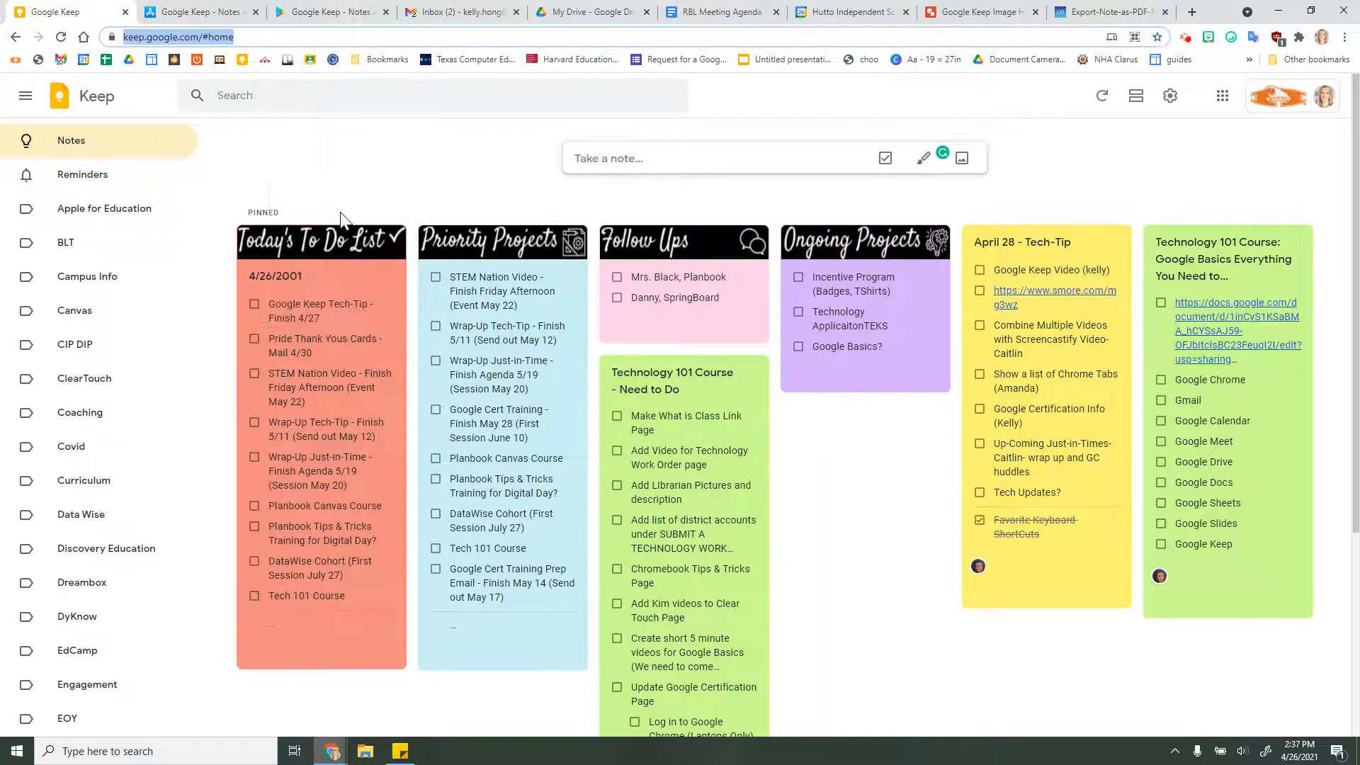
Create a note titled "Sample" with the text "Notes..."
click(640, 159)
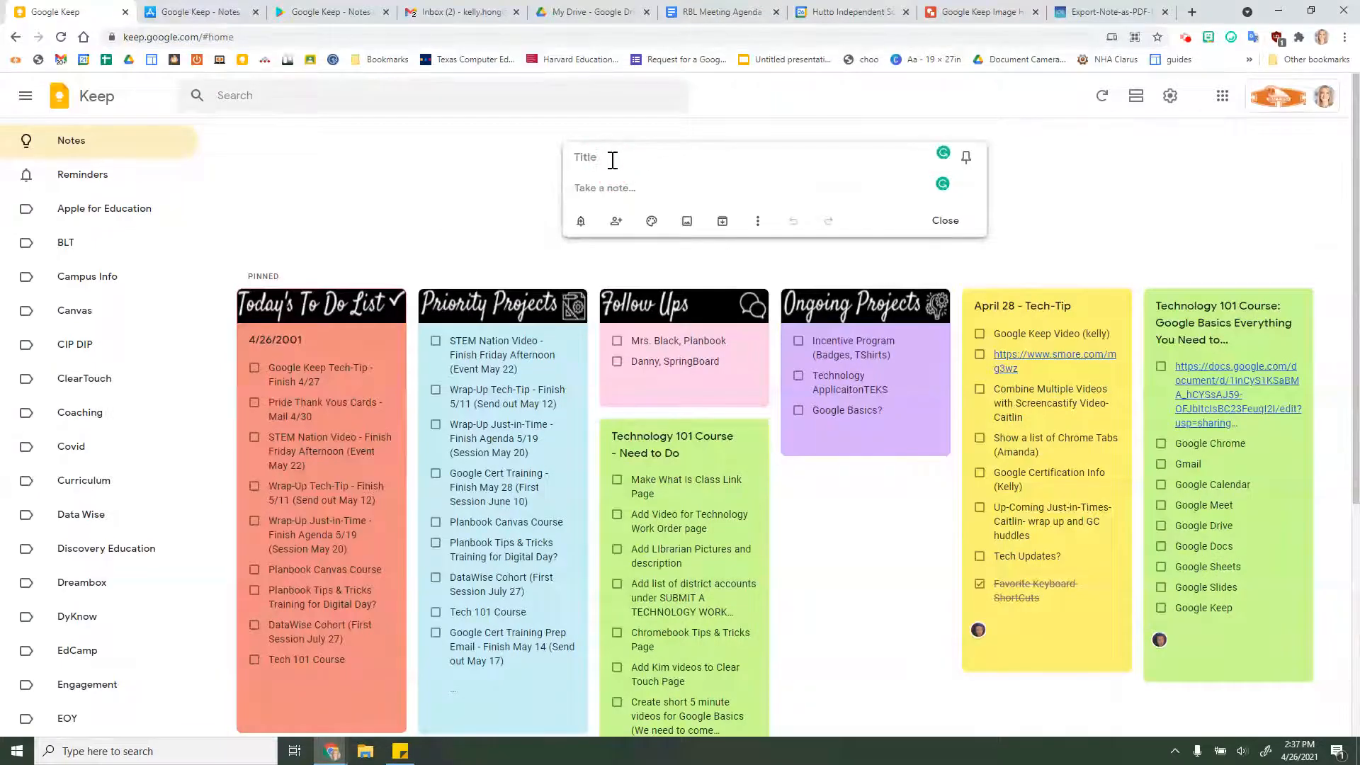
text(Sam)
text(Notes...)
Turn the Sample note's text into a checklist and mark the "Notes..." item as completed
click(759, 223)
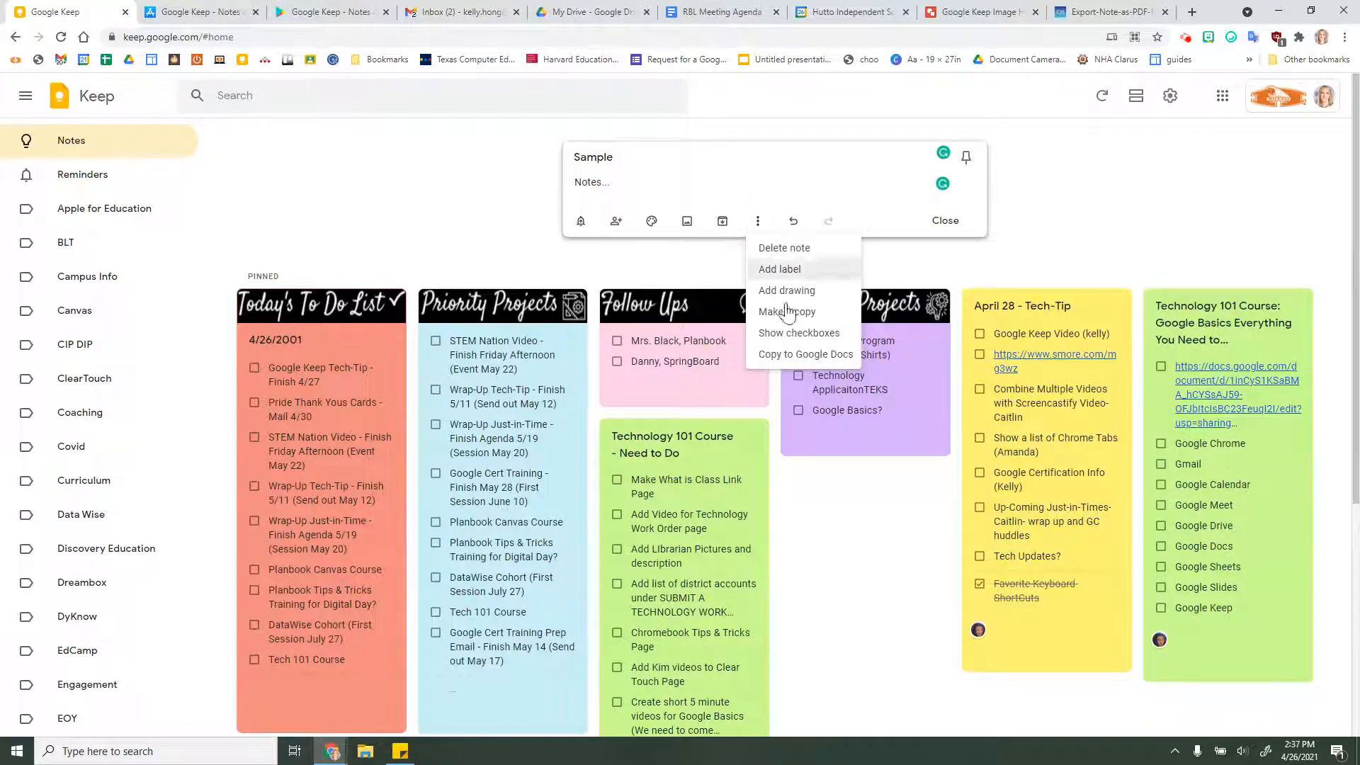
click(792, 332)
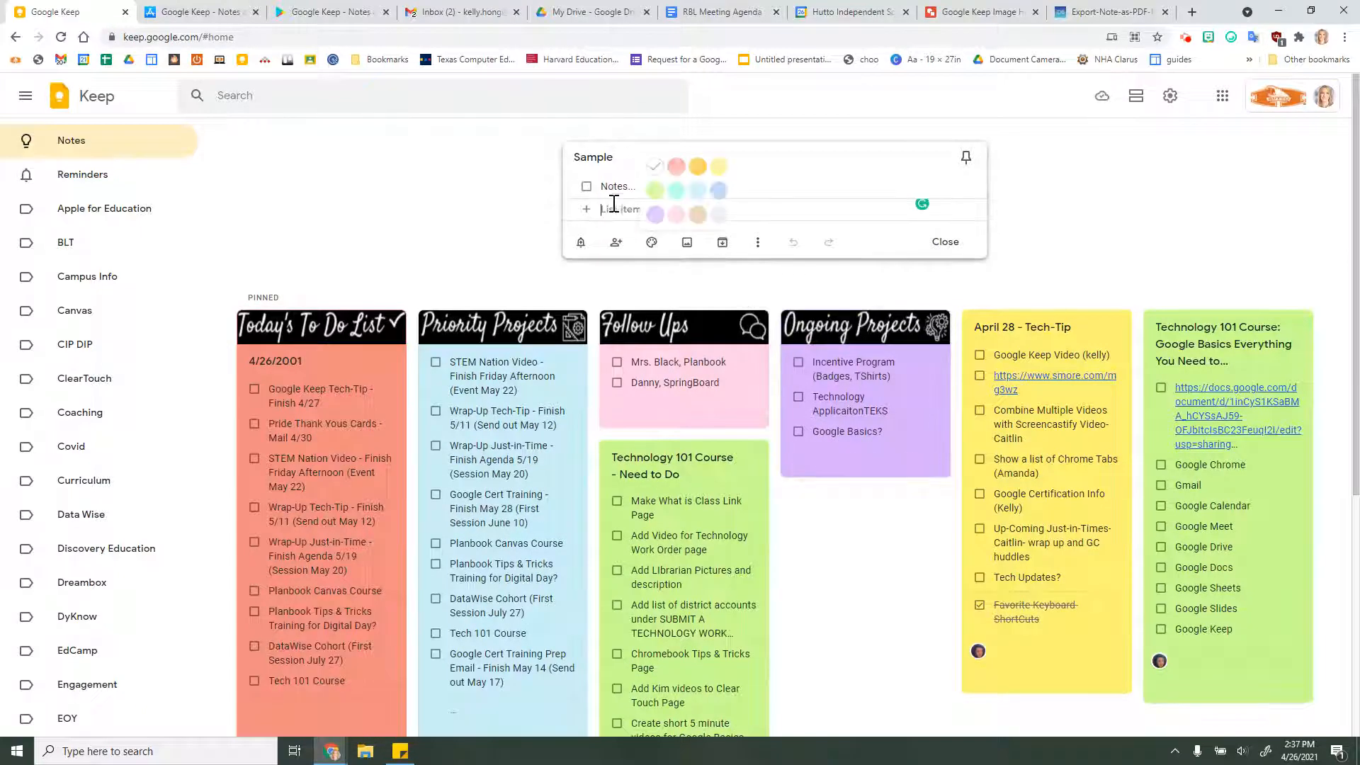
click(587, 186)
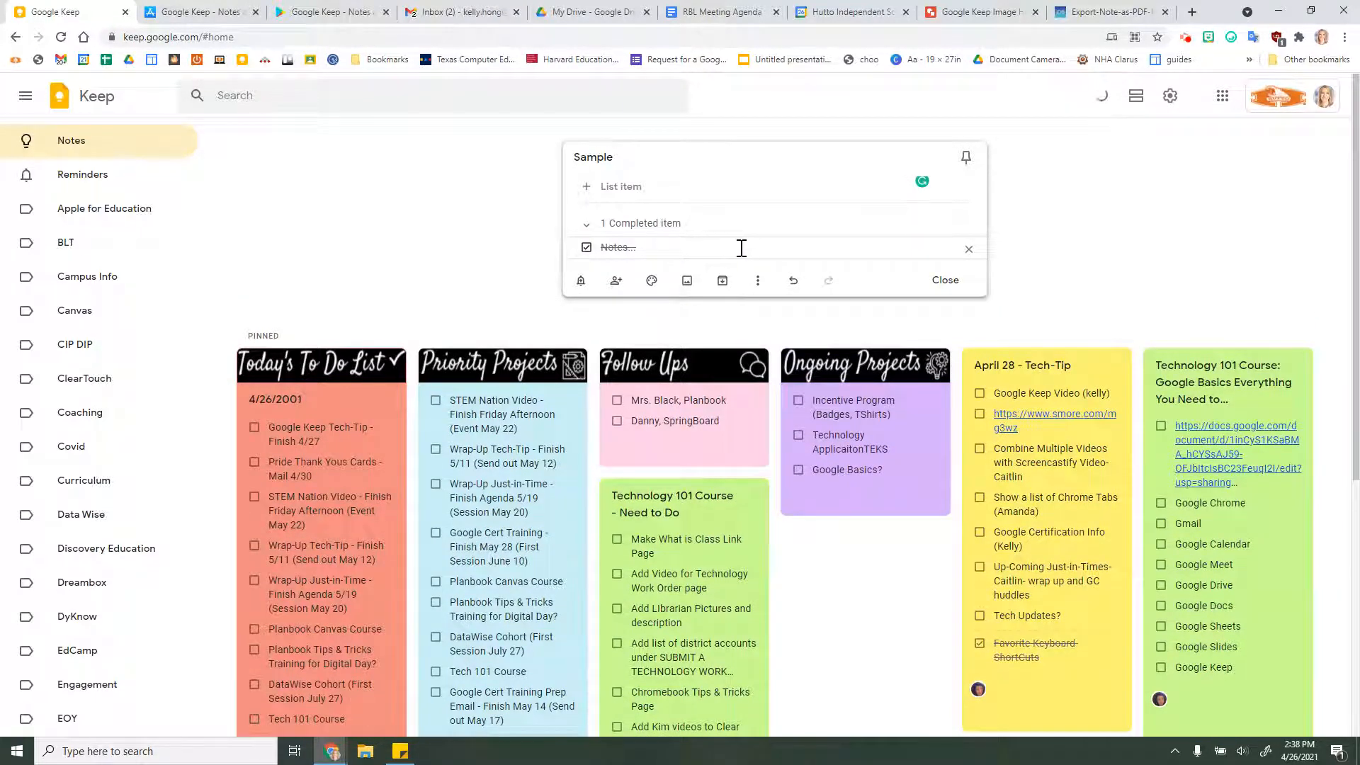
Add a date and time reminder for today at 5:30 PM to the Sample note
click(580, 283)
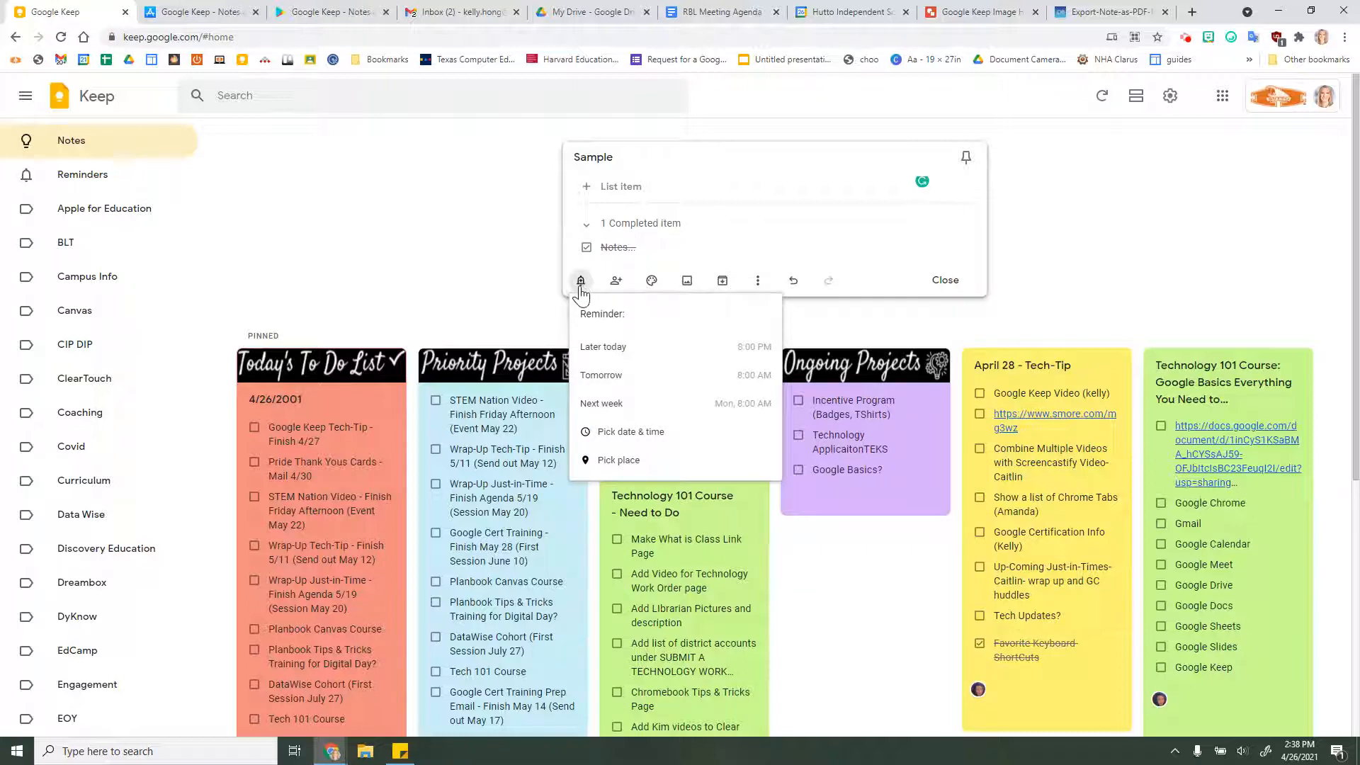
click(614, 435)
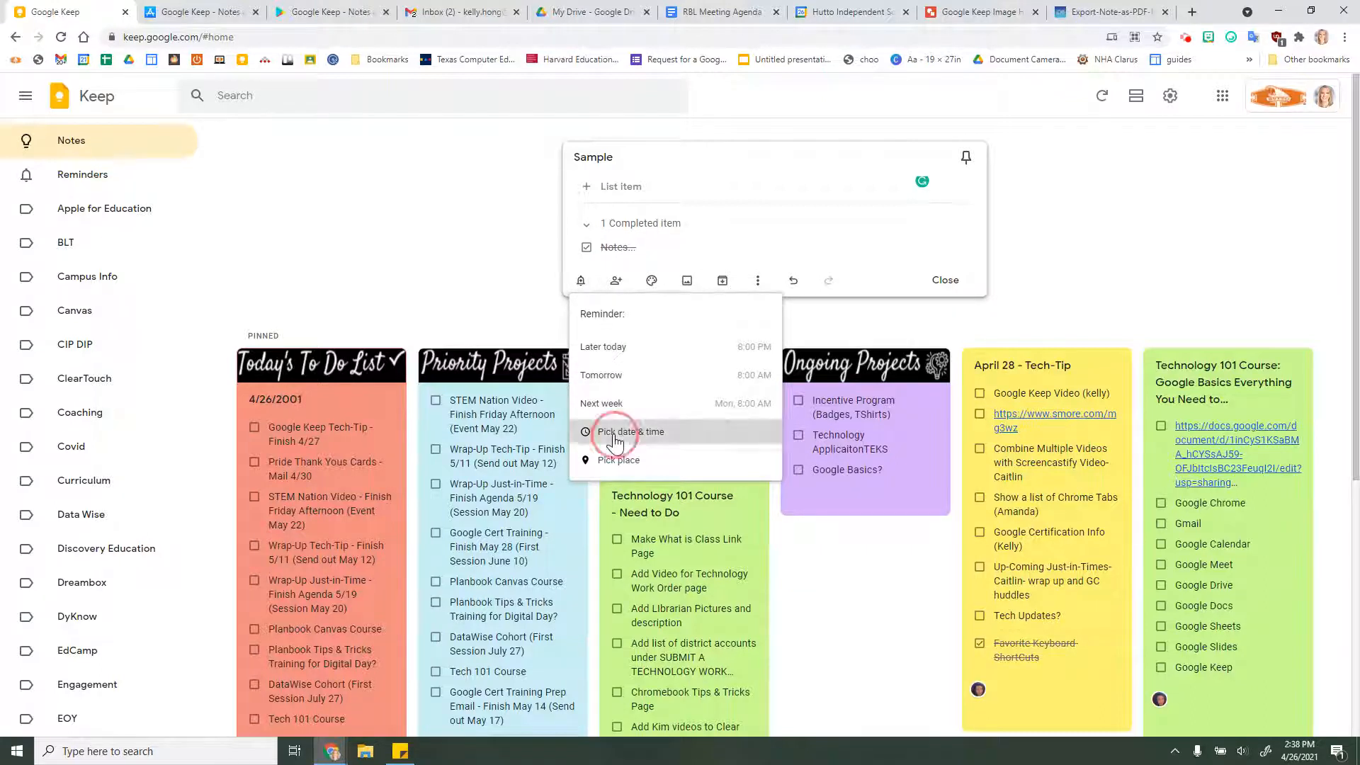
click(749, 442)
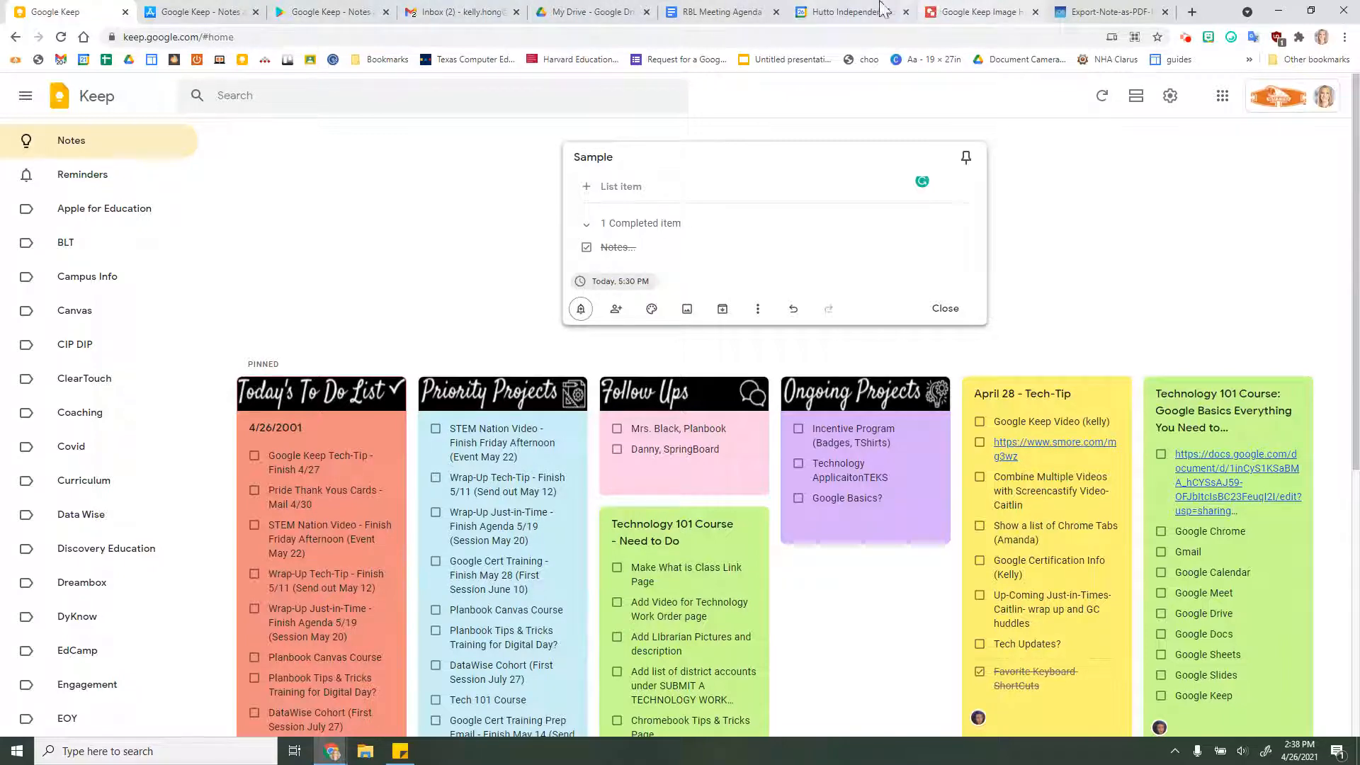
Reload Google Calendar and check April 26 for the Sample reminder, comparing it with the reminder time on the Keep note
click(836, 11)
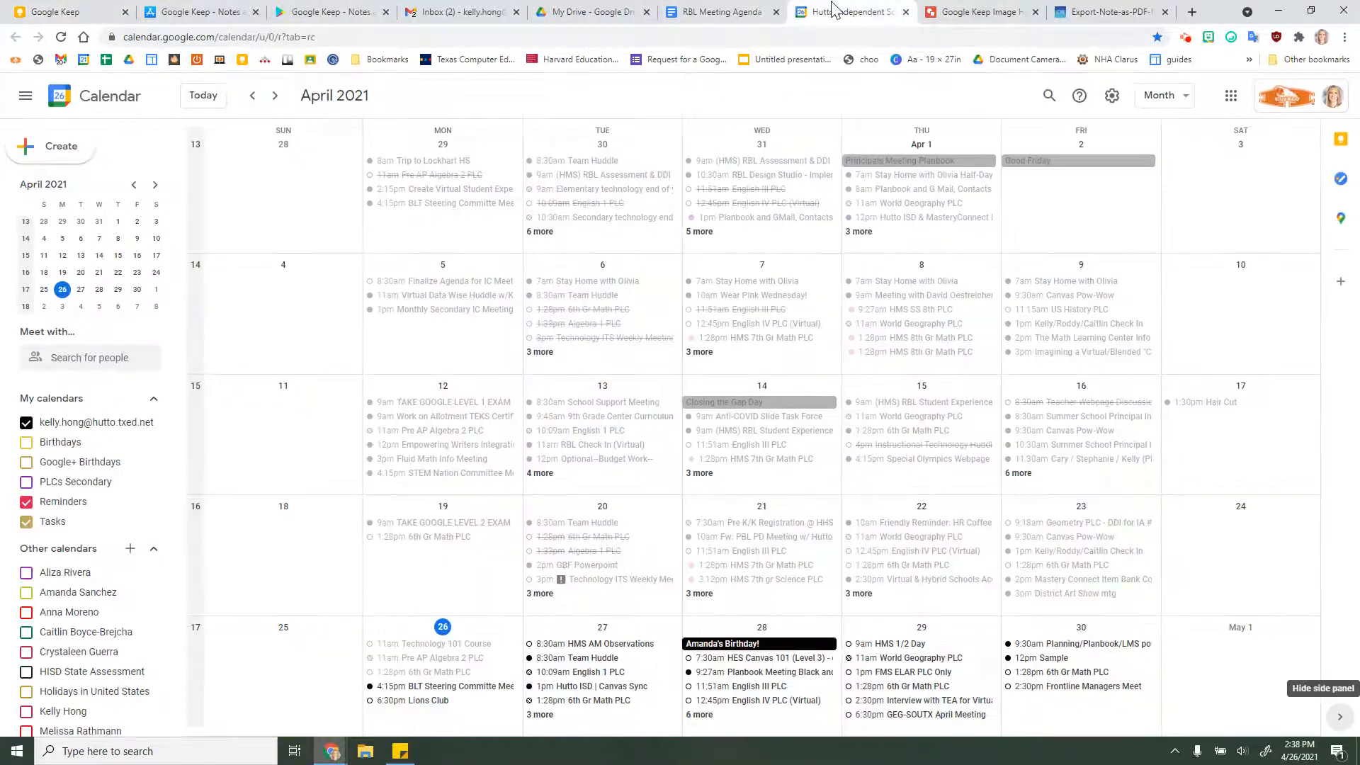
click(61, 37)
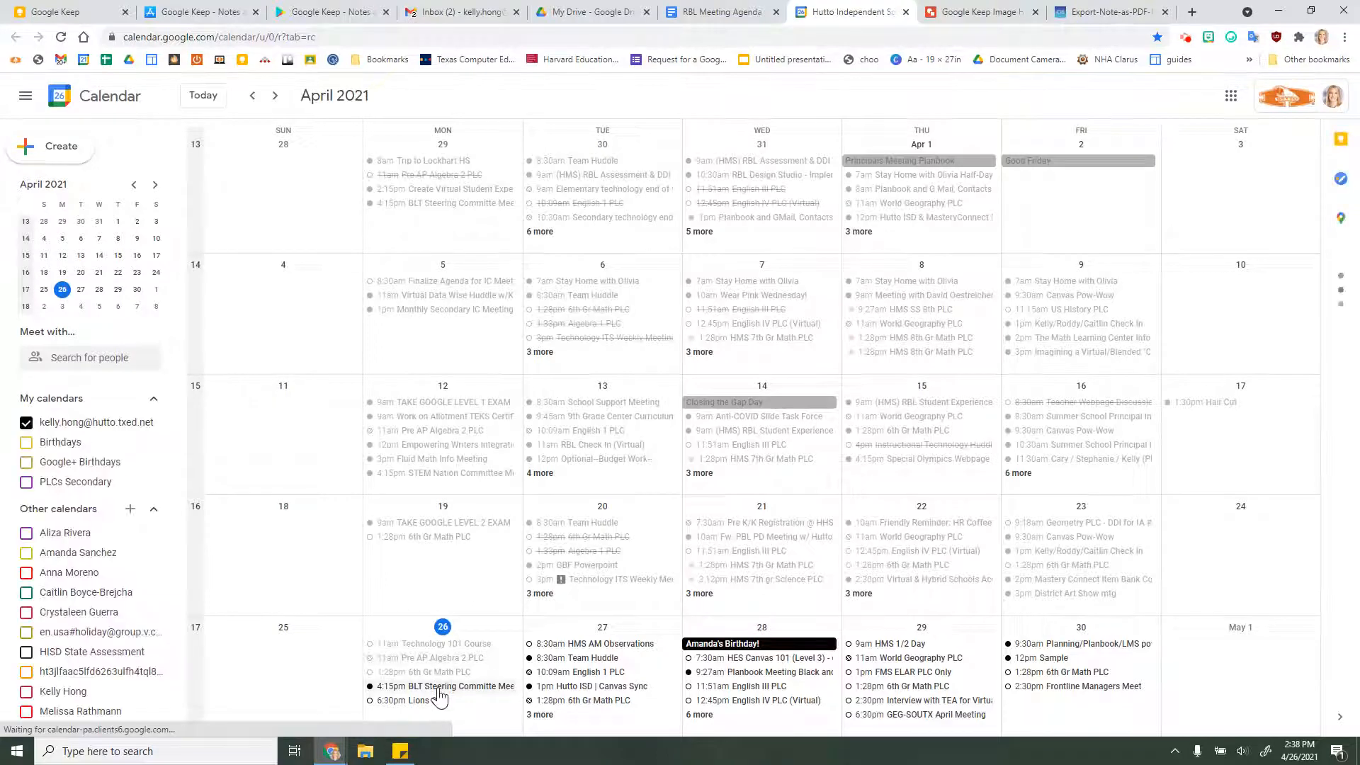
click(132, 10)
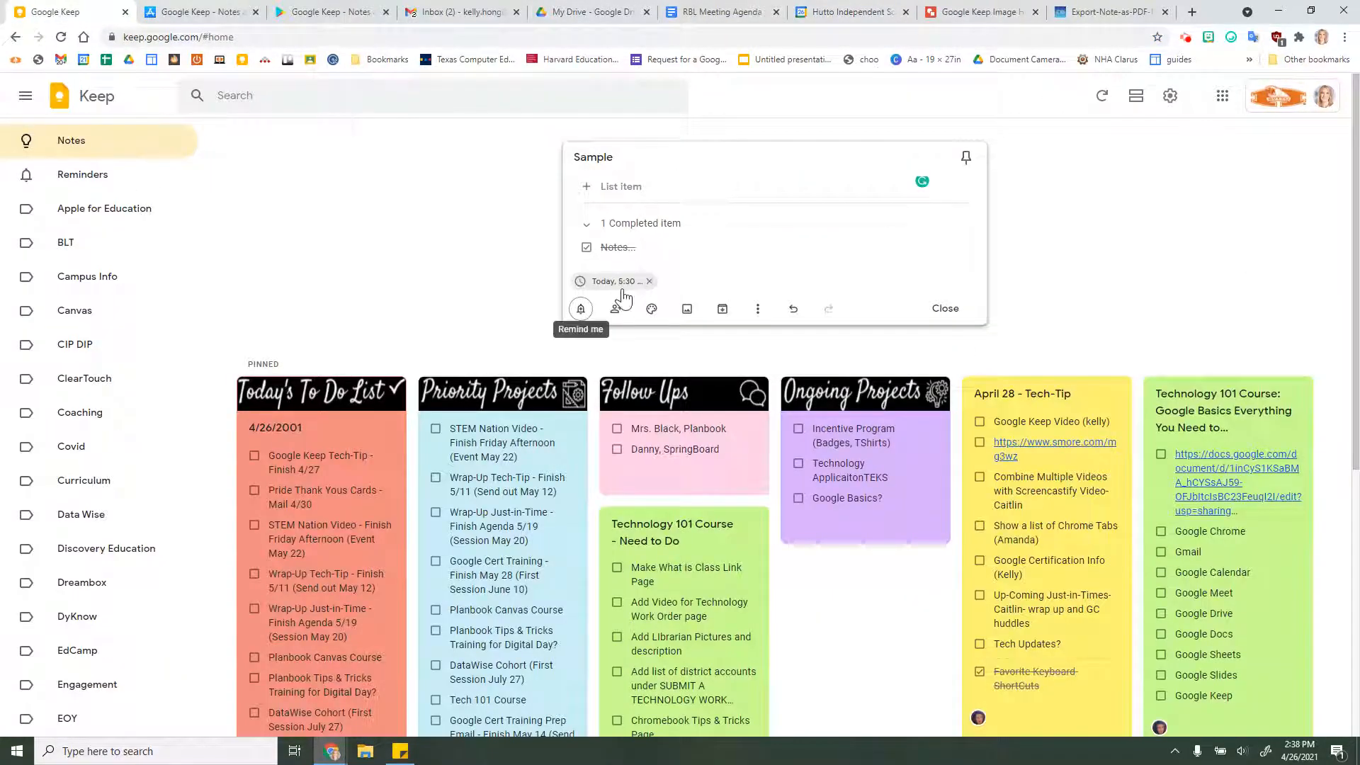
click(847, 12)
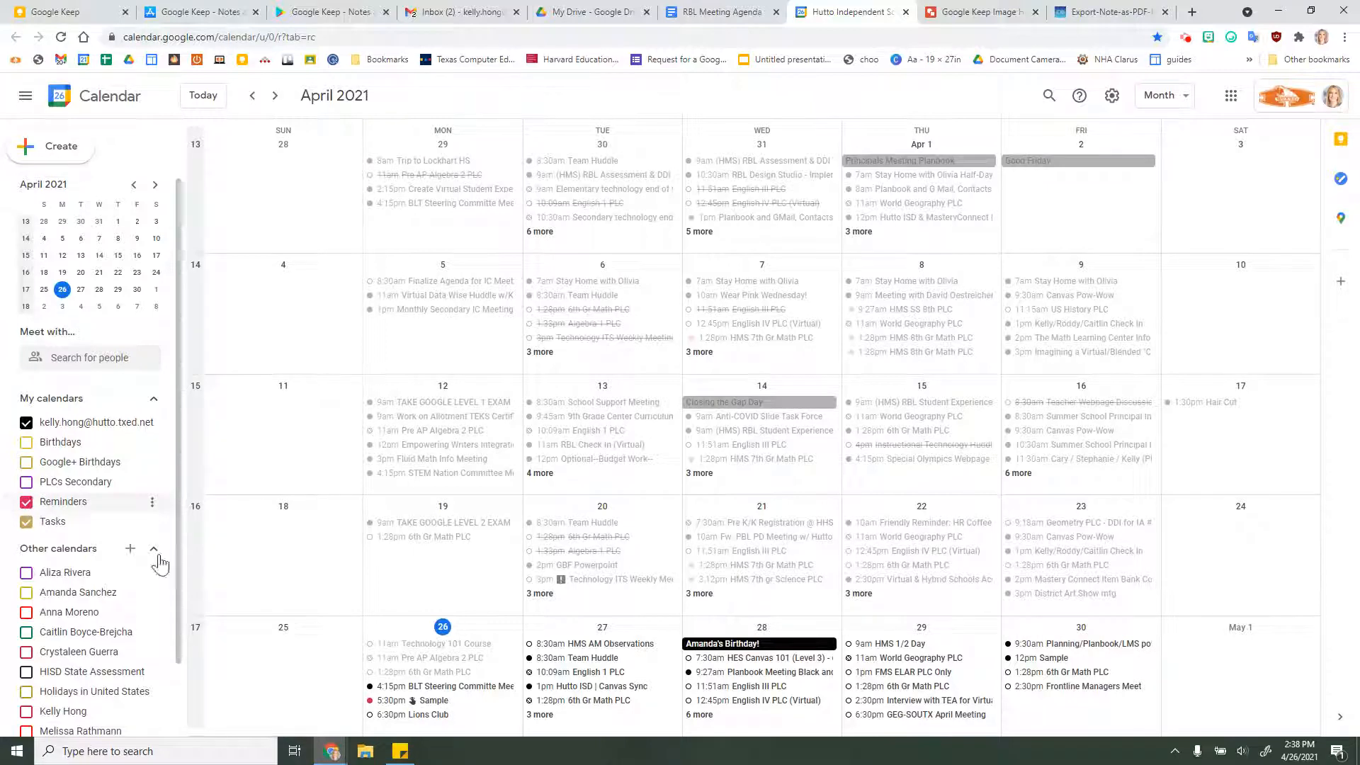
Open the Sample reminder's details in Google Calendar and return to the Sample note in Google Keep
click(401, 702)
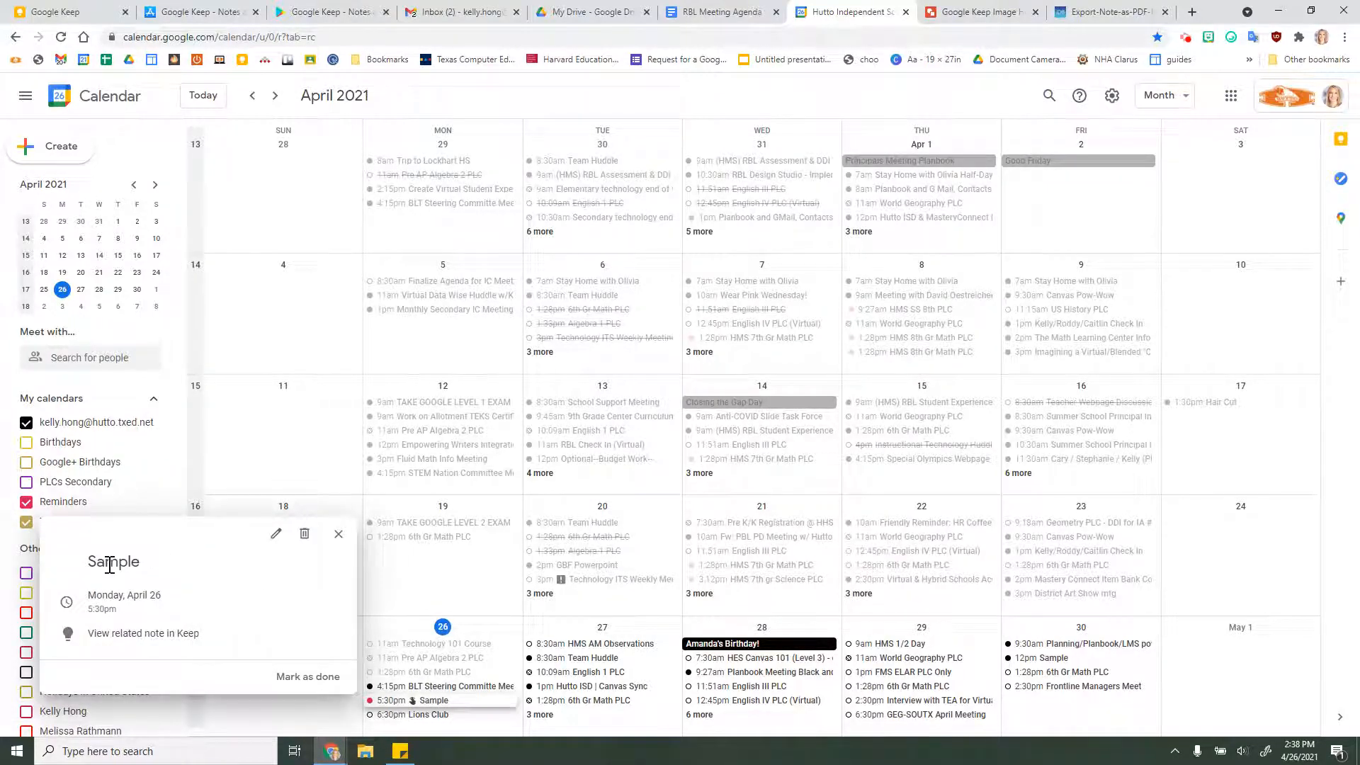
click(49, 10)
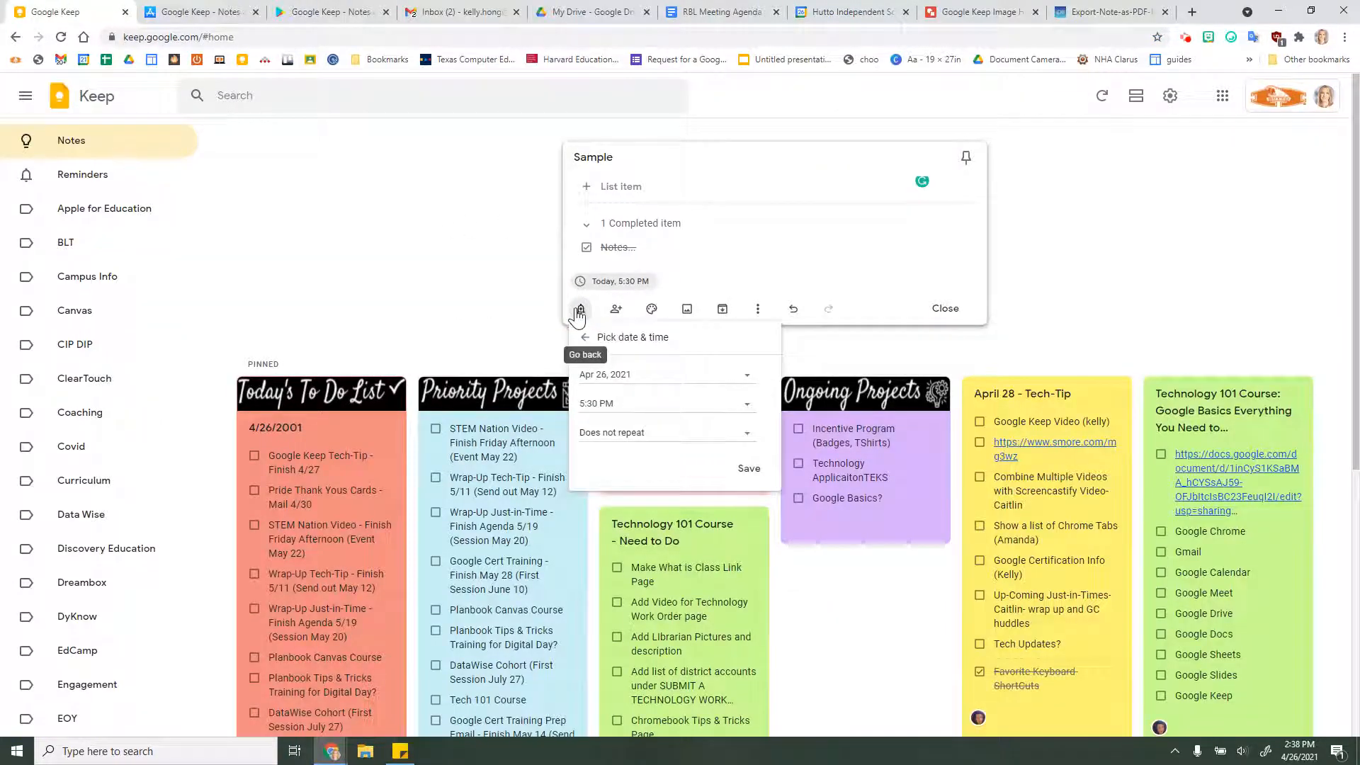
Open the place-based reminder option on the Sample note, and look at Google Keep's App Store page before returning to the note
click(587, 338)
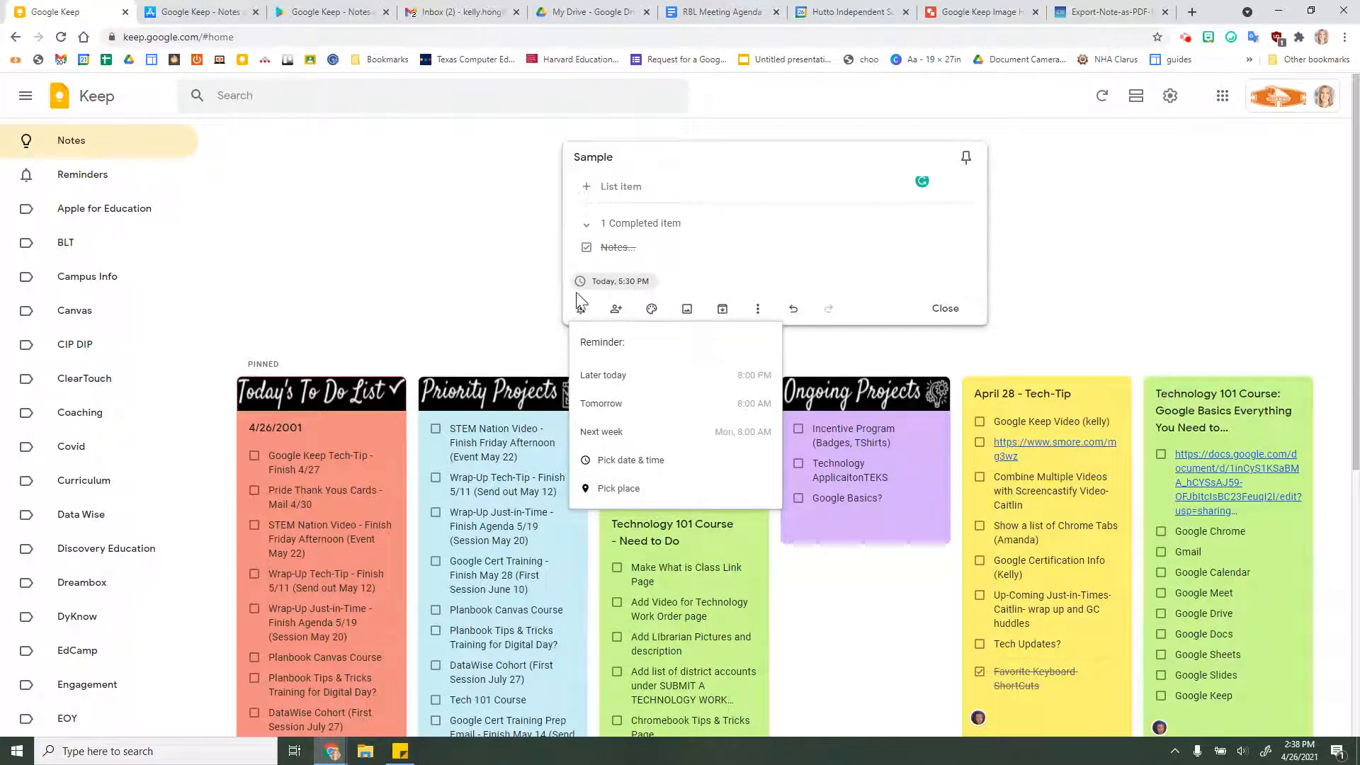
click(608, 488)
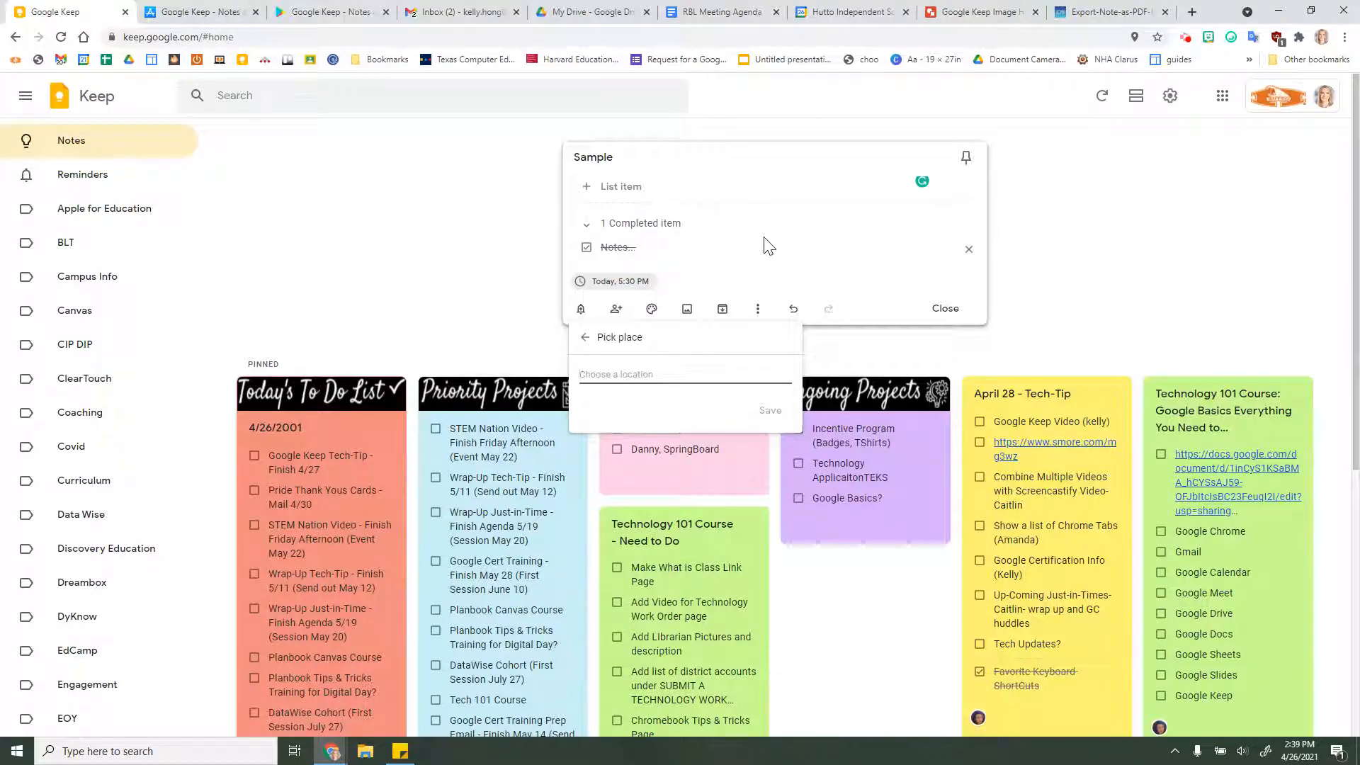
click(200, 12)
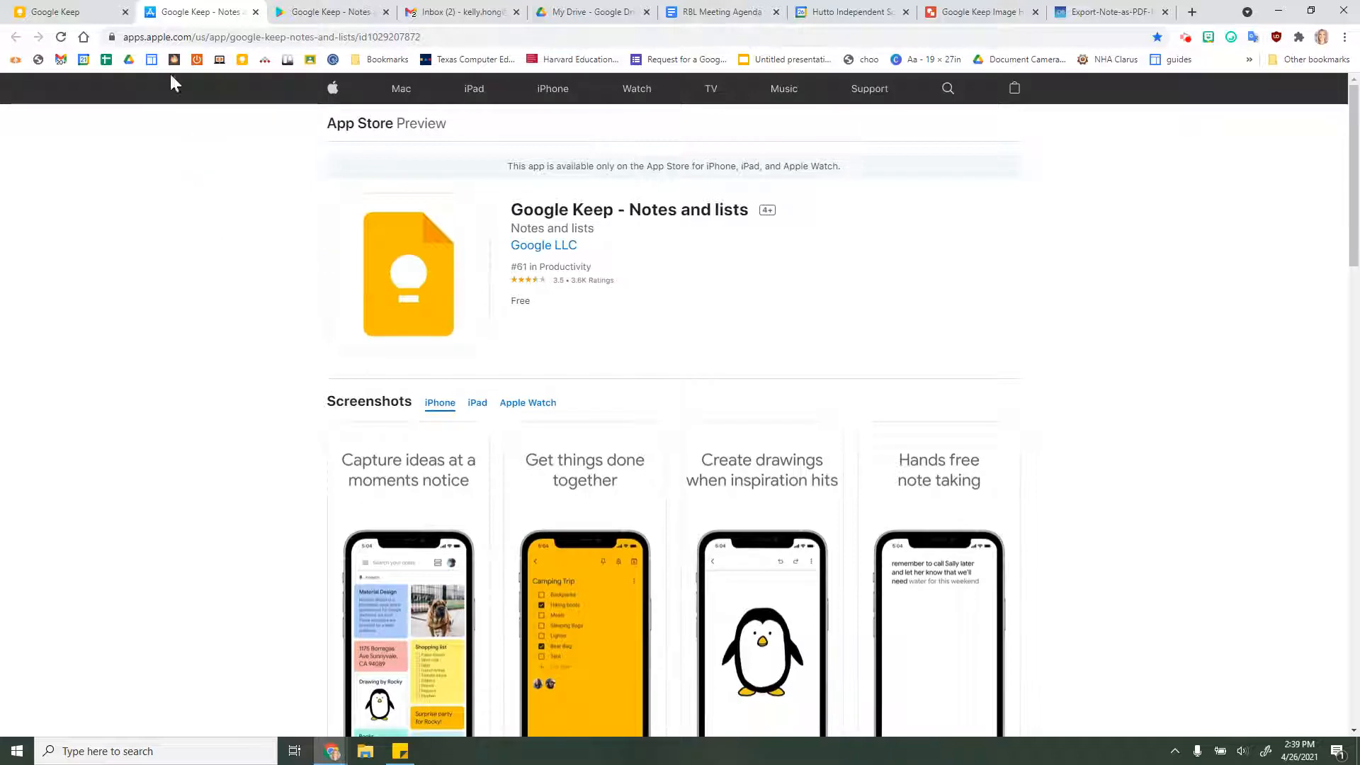
click(69, 15)
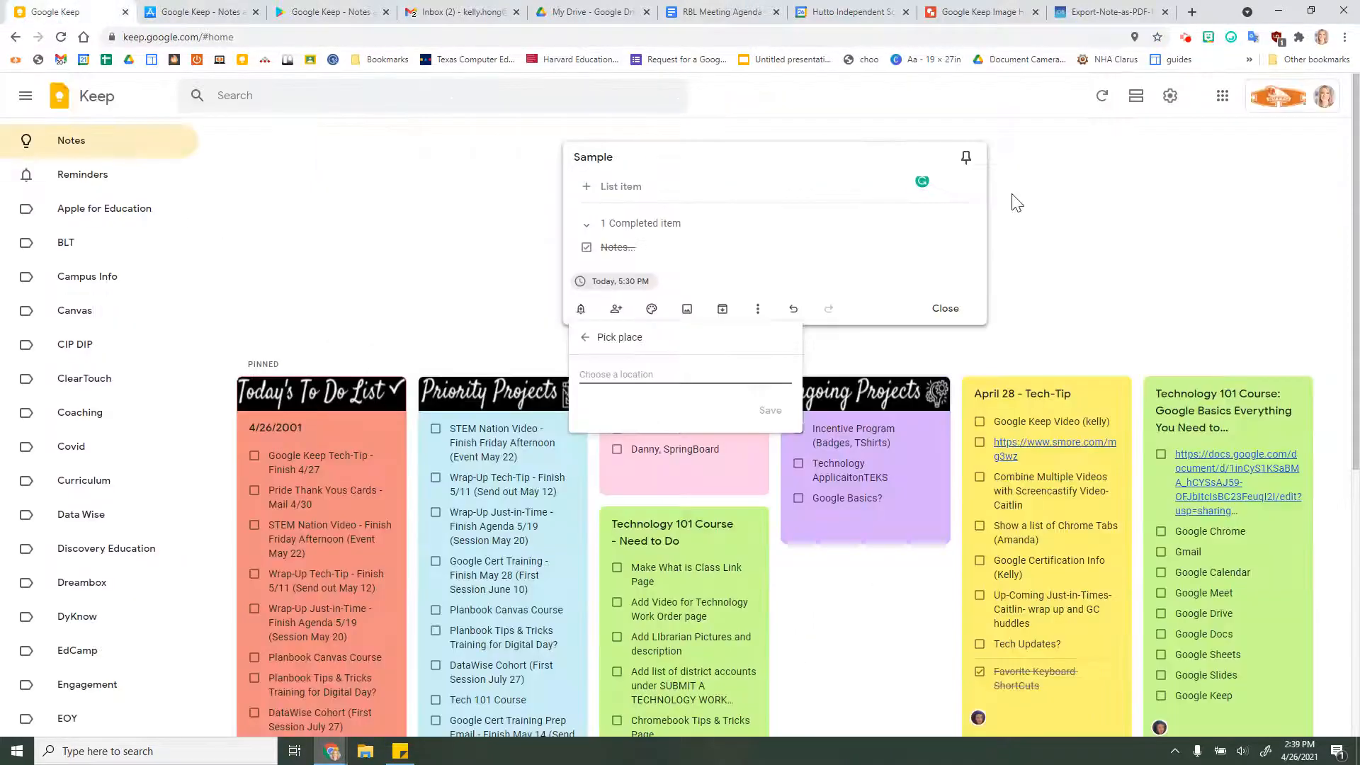
Share the Sample note with a colleague by adding her suggested work e-mail as a collaborator, and save
click(620, 310)
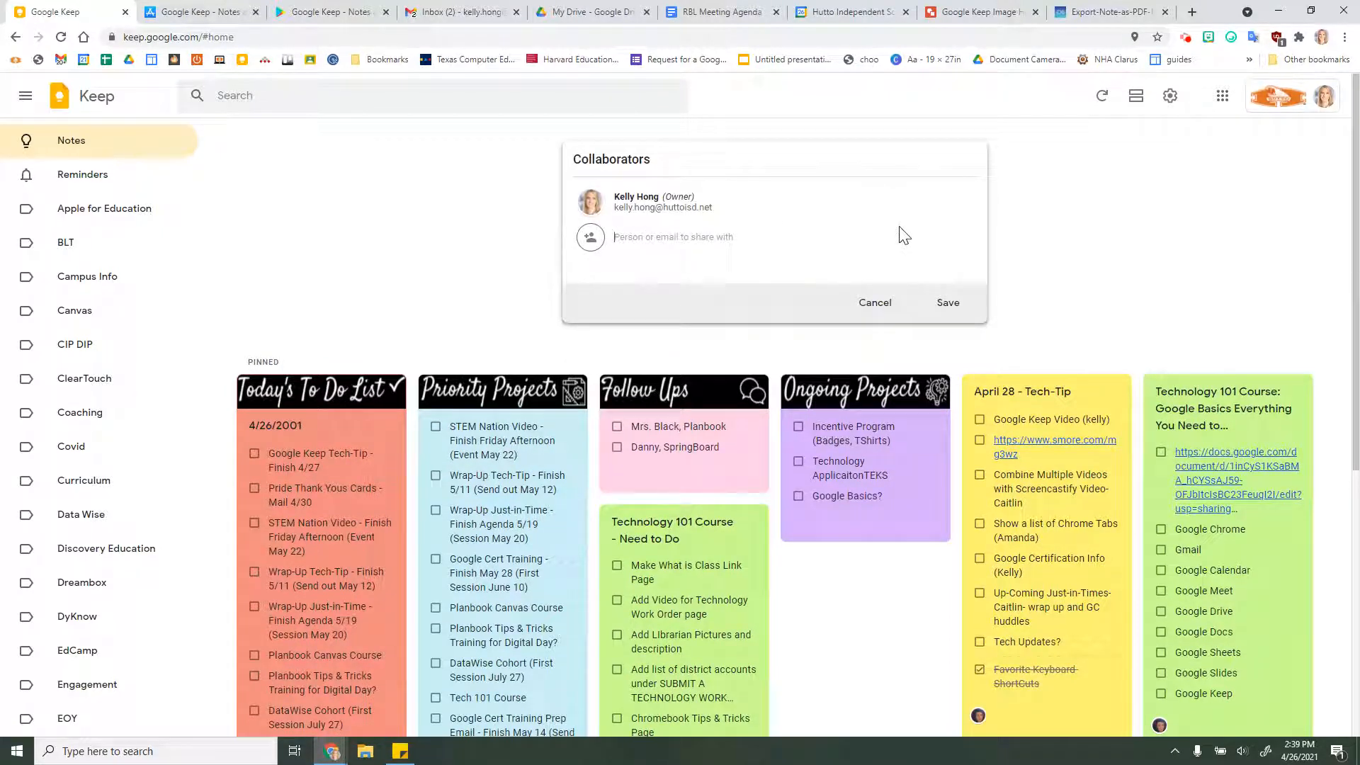
text(cait)
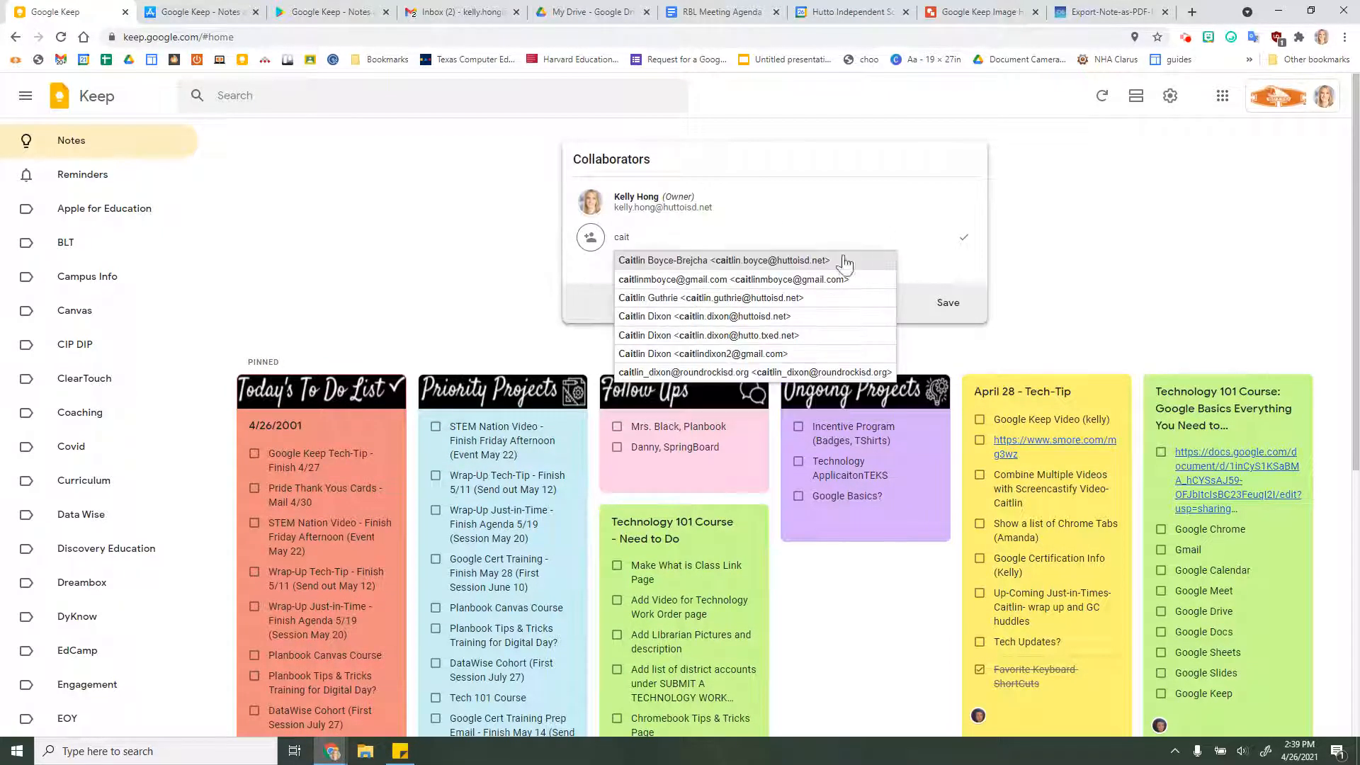
click(844, 261)
click(961, 239)
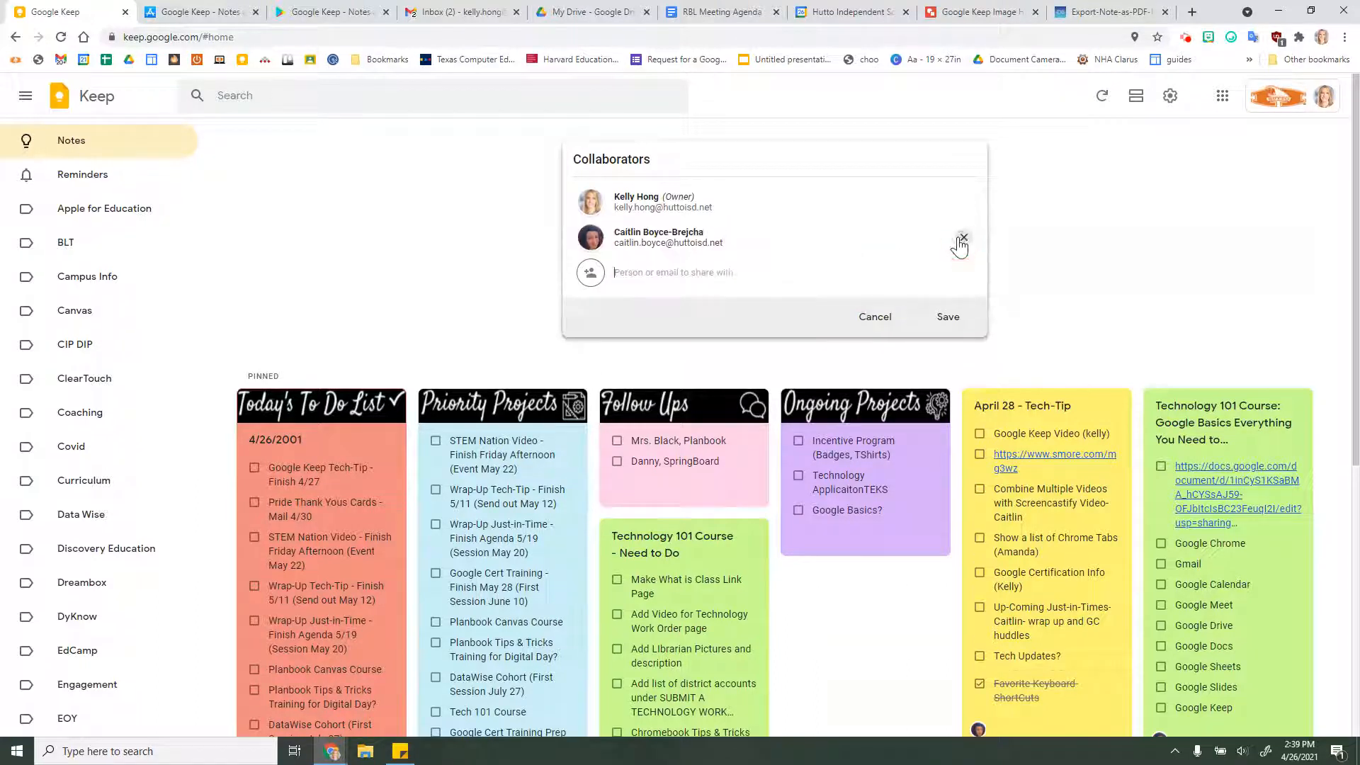
click(948, 316)
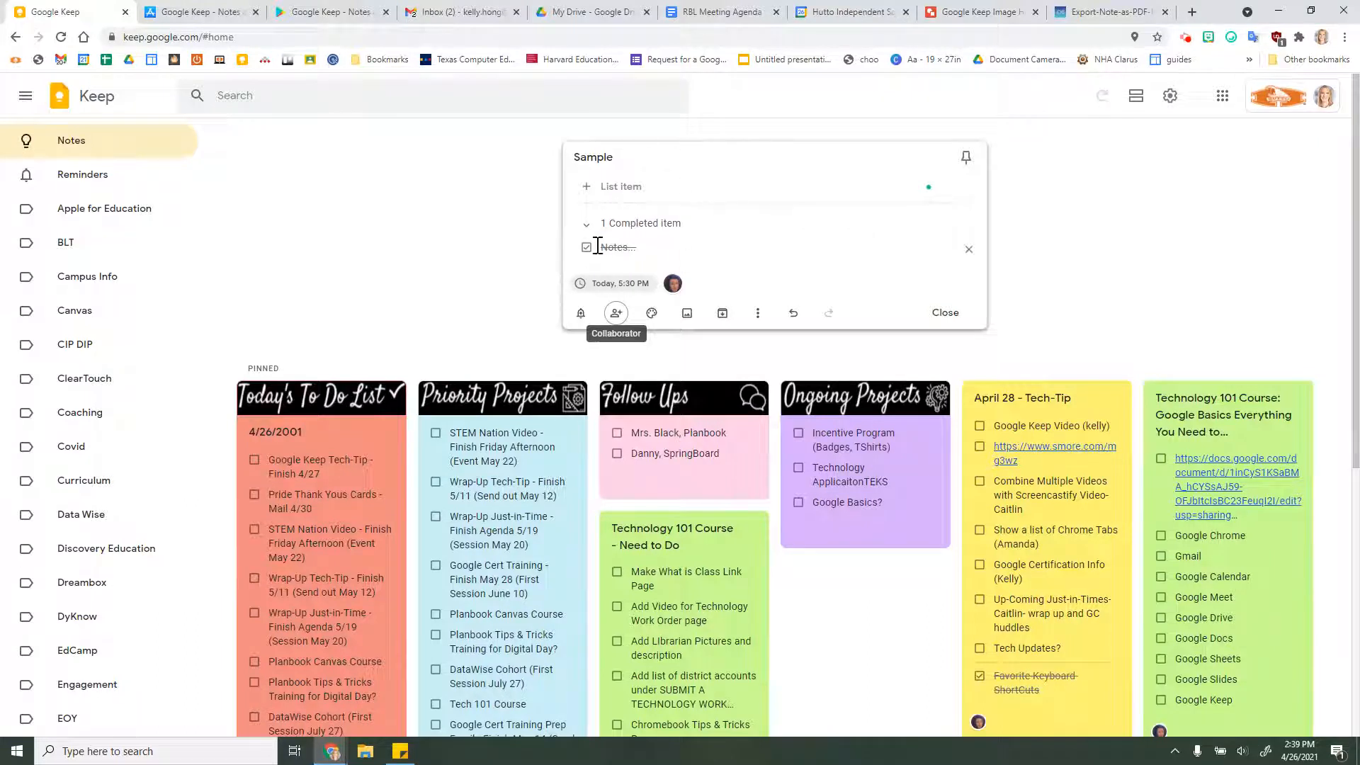
Color the Sample note light blue and add the desktop image "Copy of Hutto ISD Canvas 101 Tile" to it
mouse_move(651, 315)
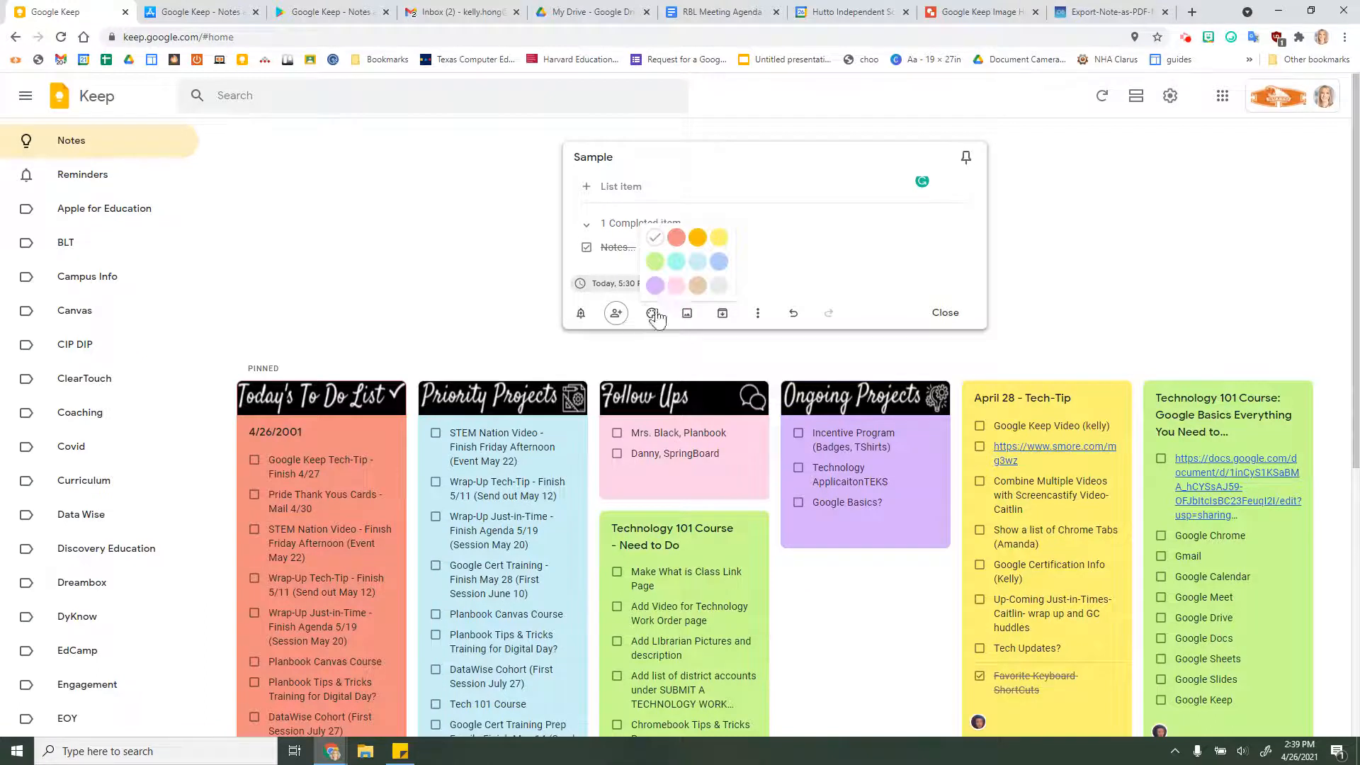
click(698, 263)
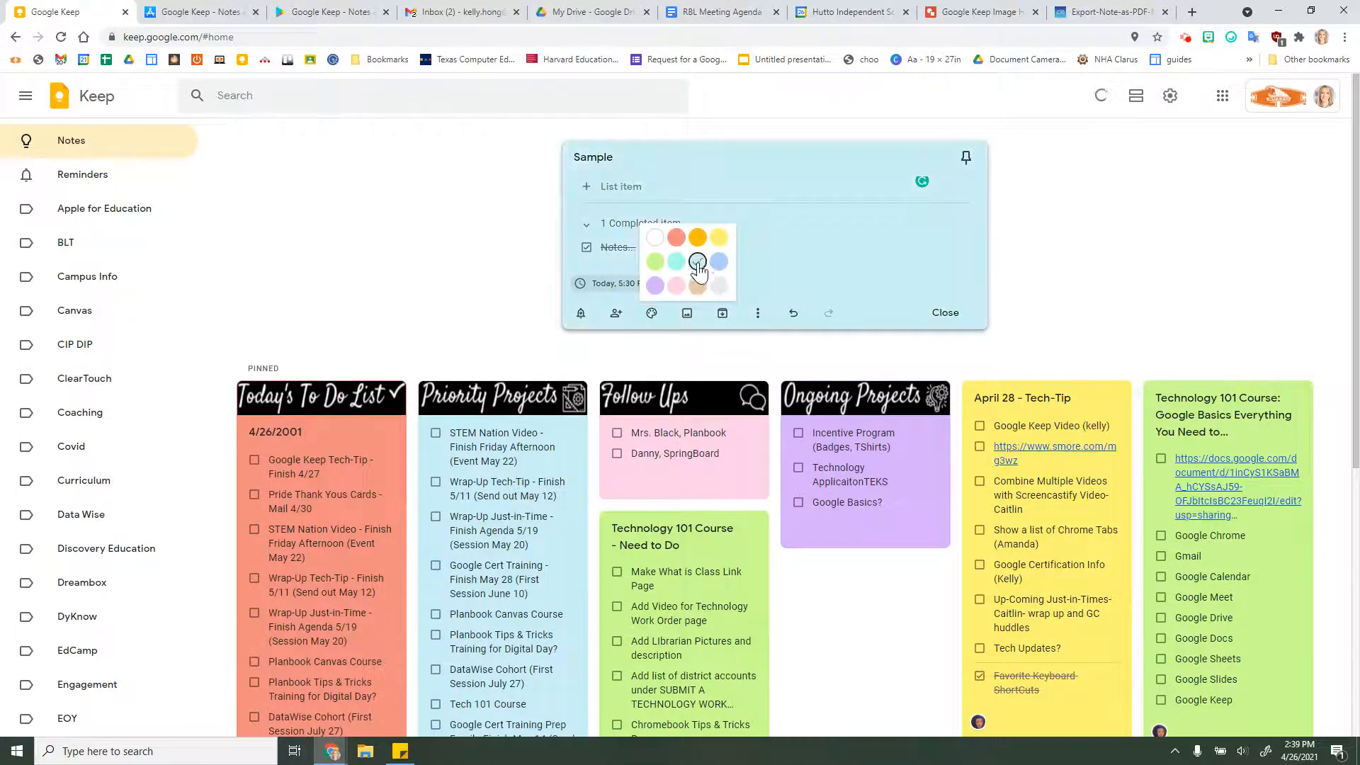
click(686, 314)
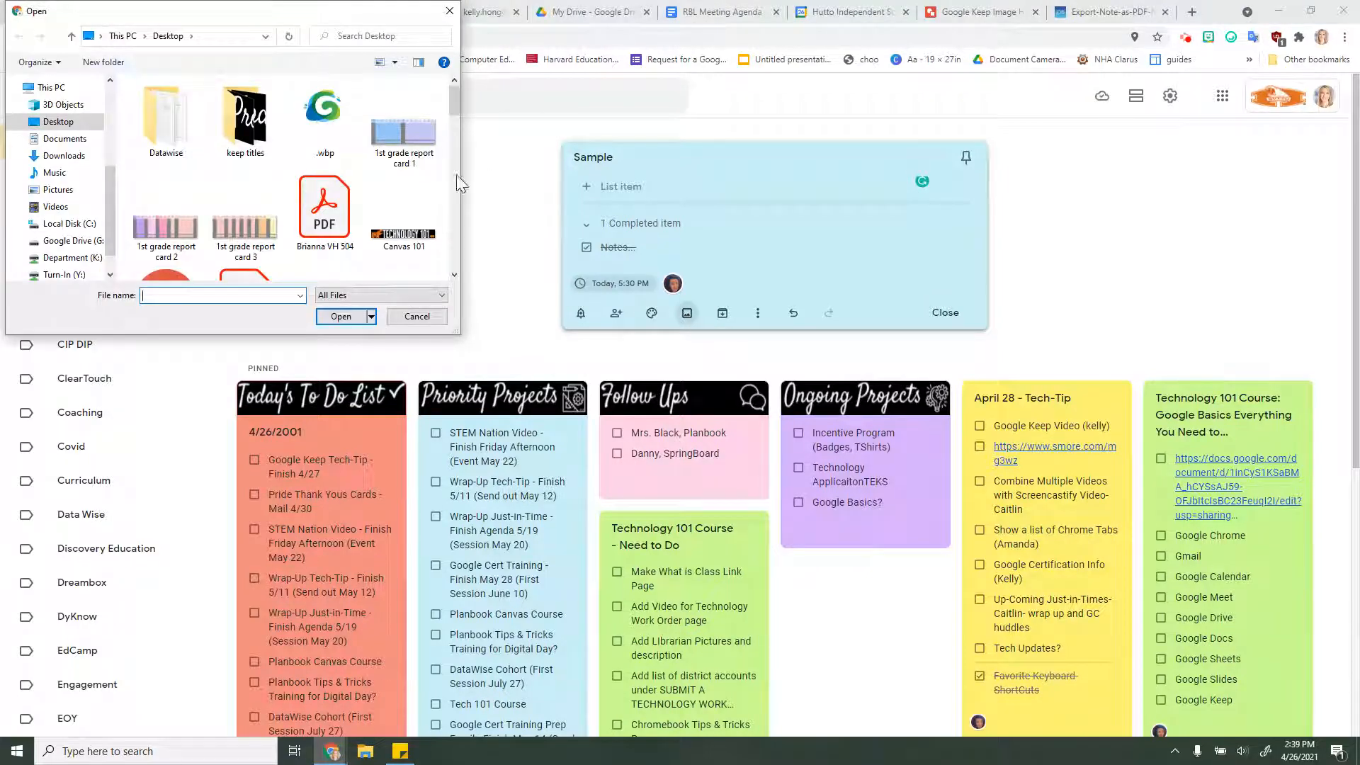
scroll(266, 254, down, 1)
scroll(266, 212, up, 3)
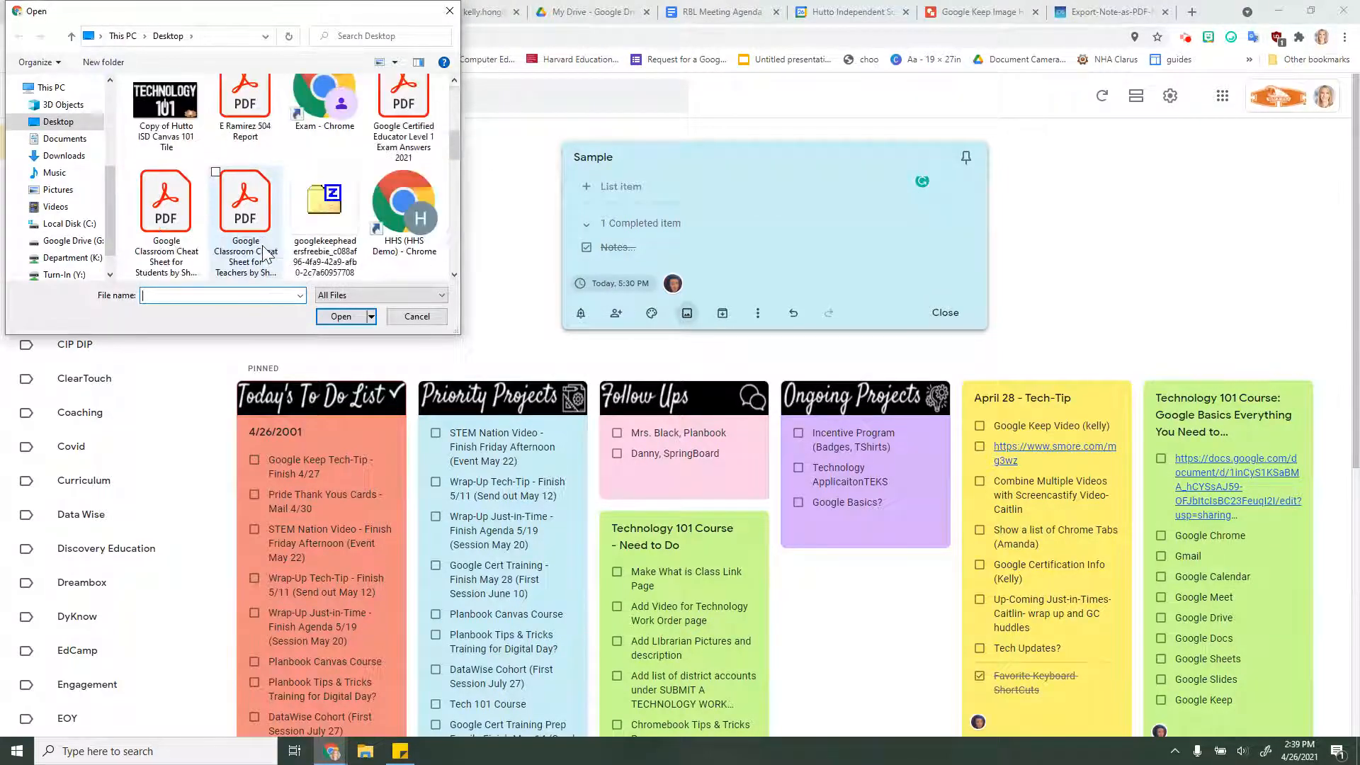
double_click(161, 126)
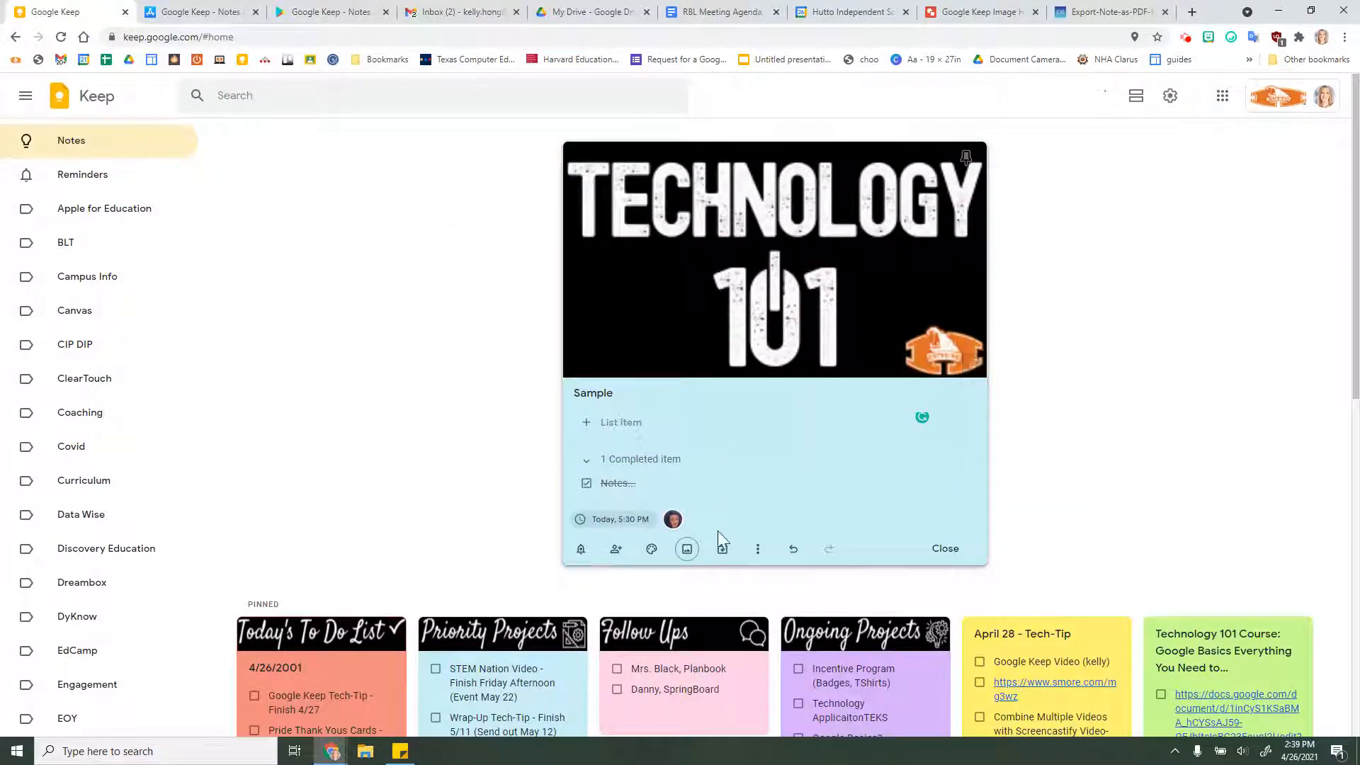
Add the desktop image "Copy of Canvas 101 (1)" to the Sample note as a second picture
click(686, 552)
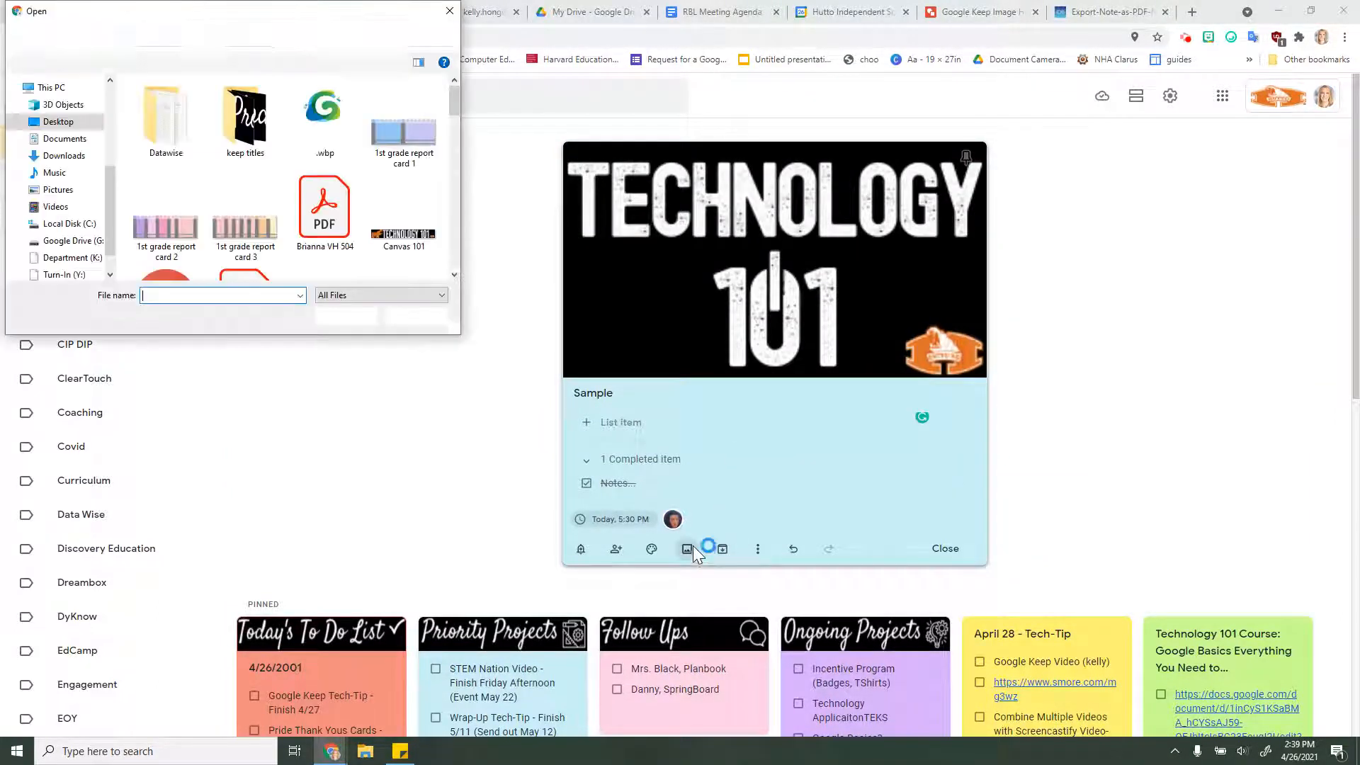
scroll(401, 183, down, 1)
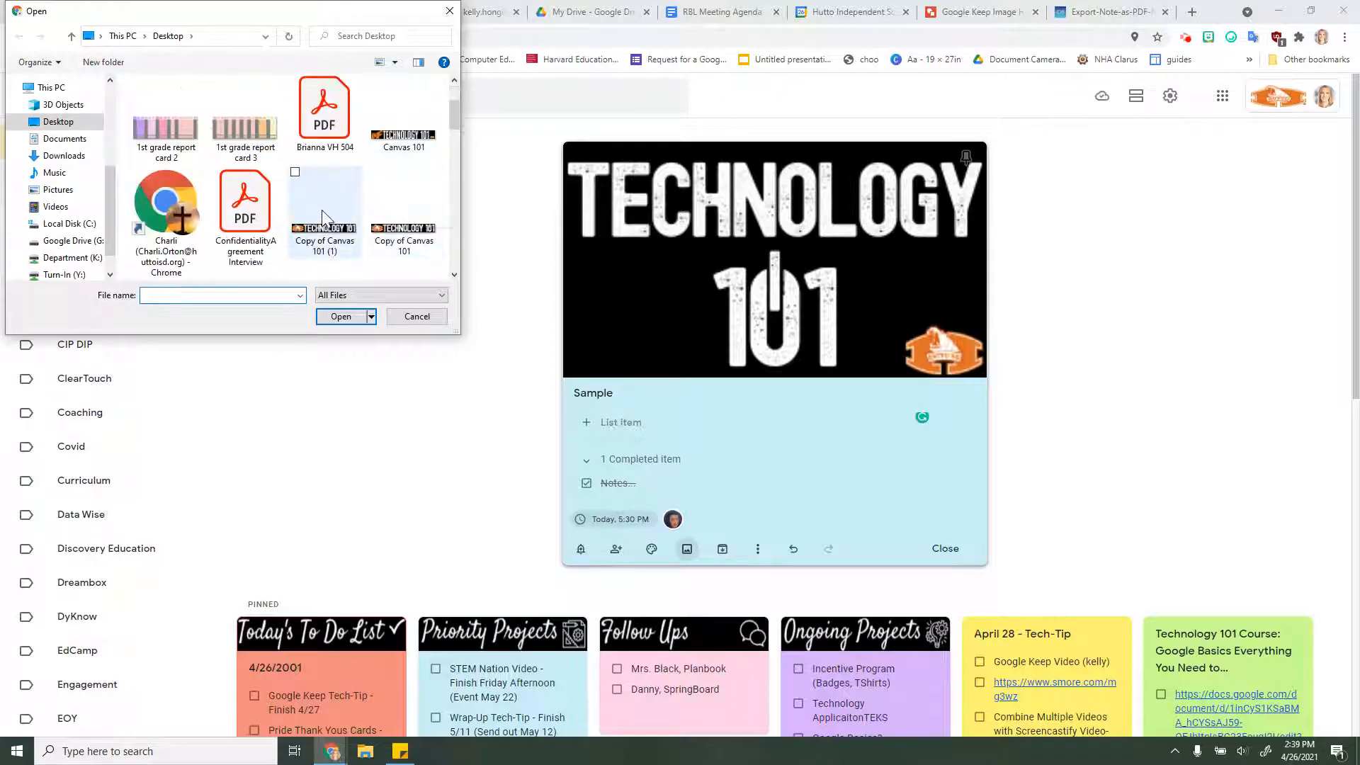
double_click(322, 212)
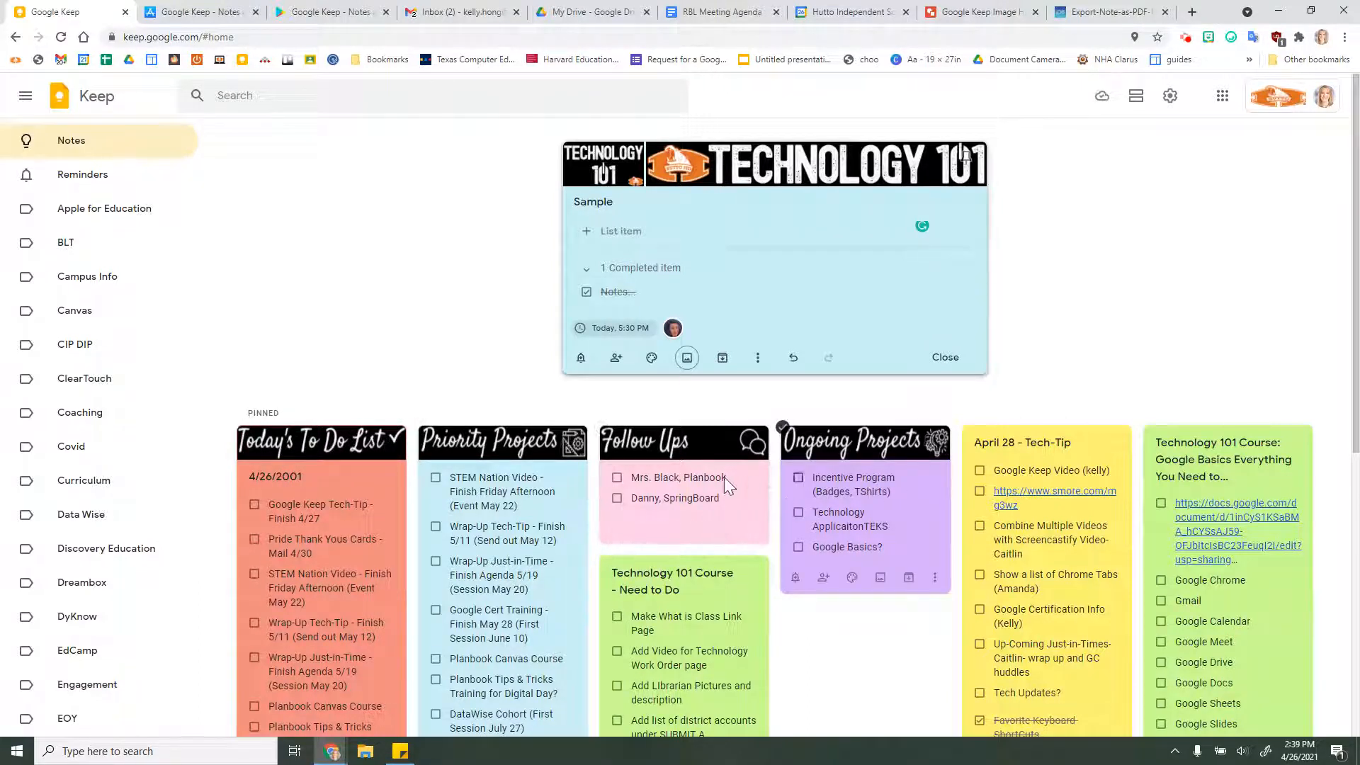
Archive the Sample note, and search the notes for "sample" to reopen it
click(724, 360)
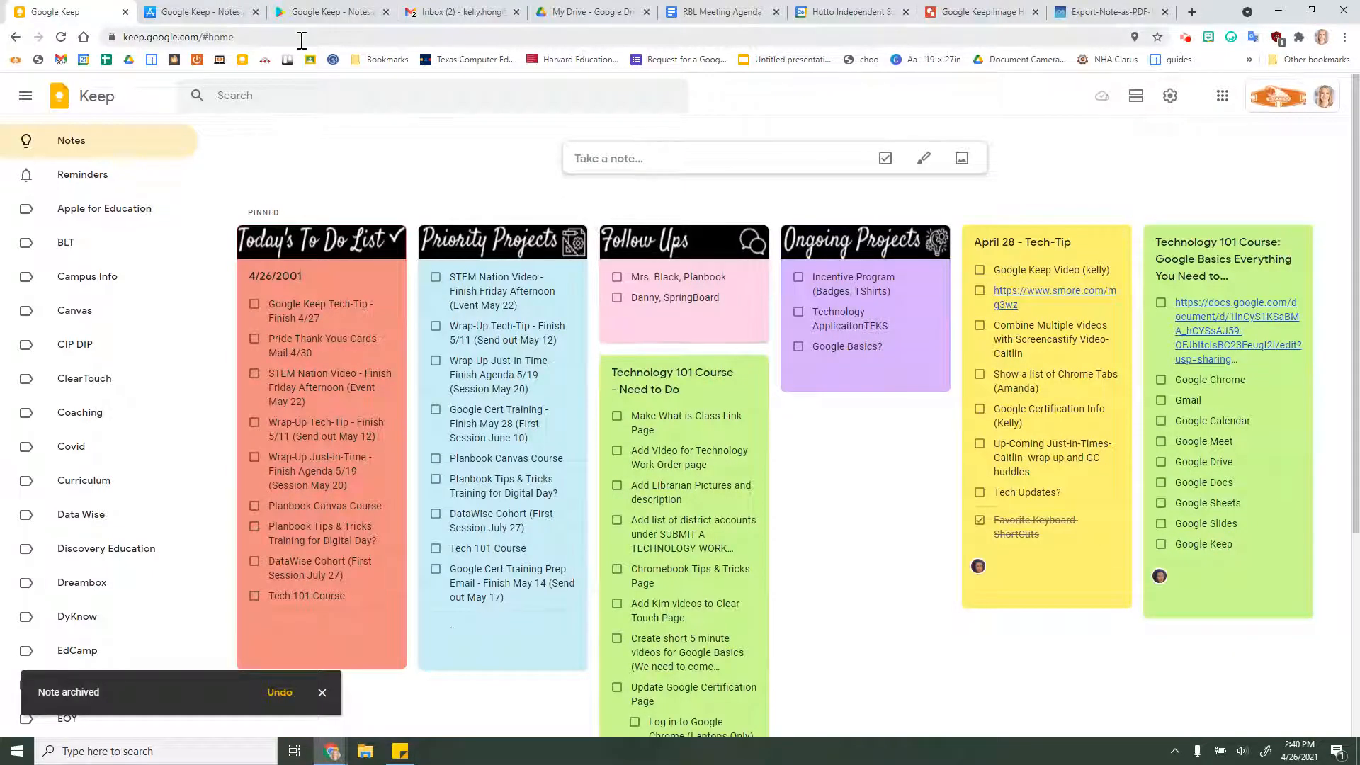
click(325, 96)
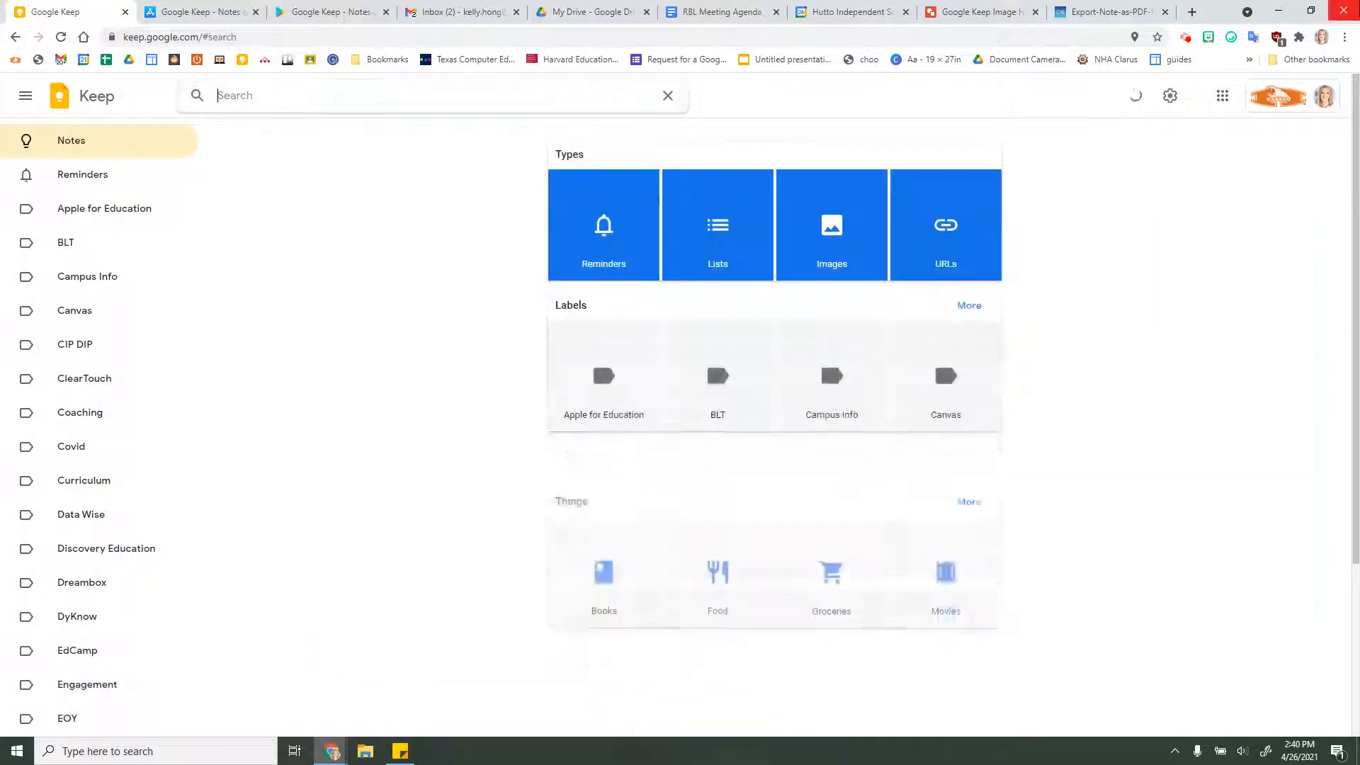
text(sample)
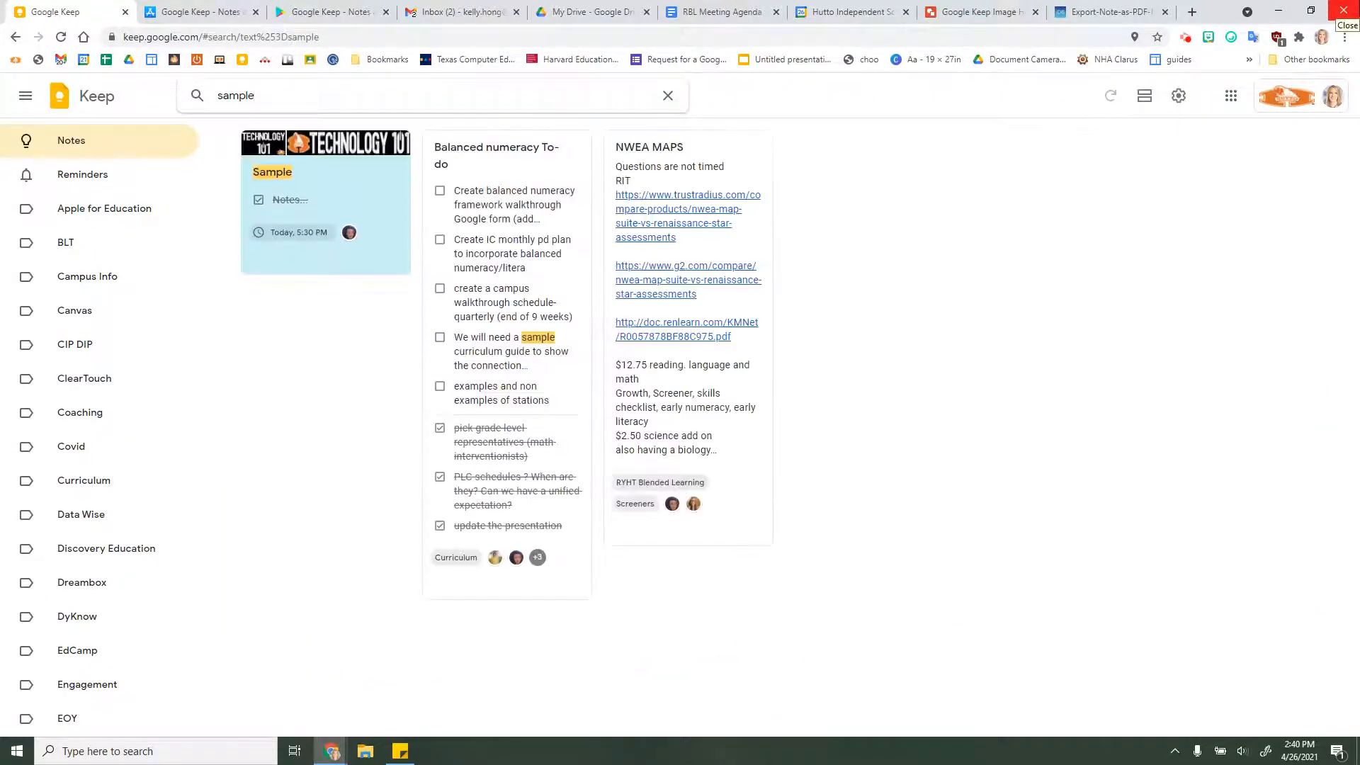
click(327, 185)
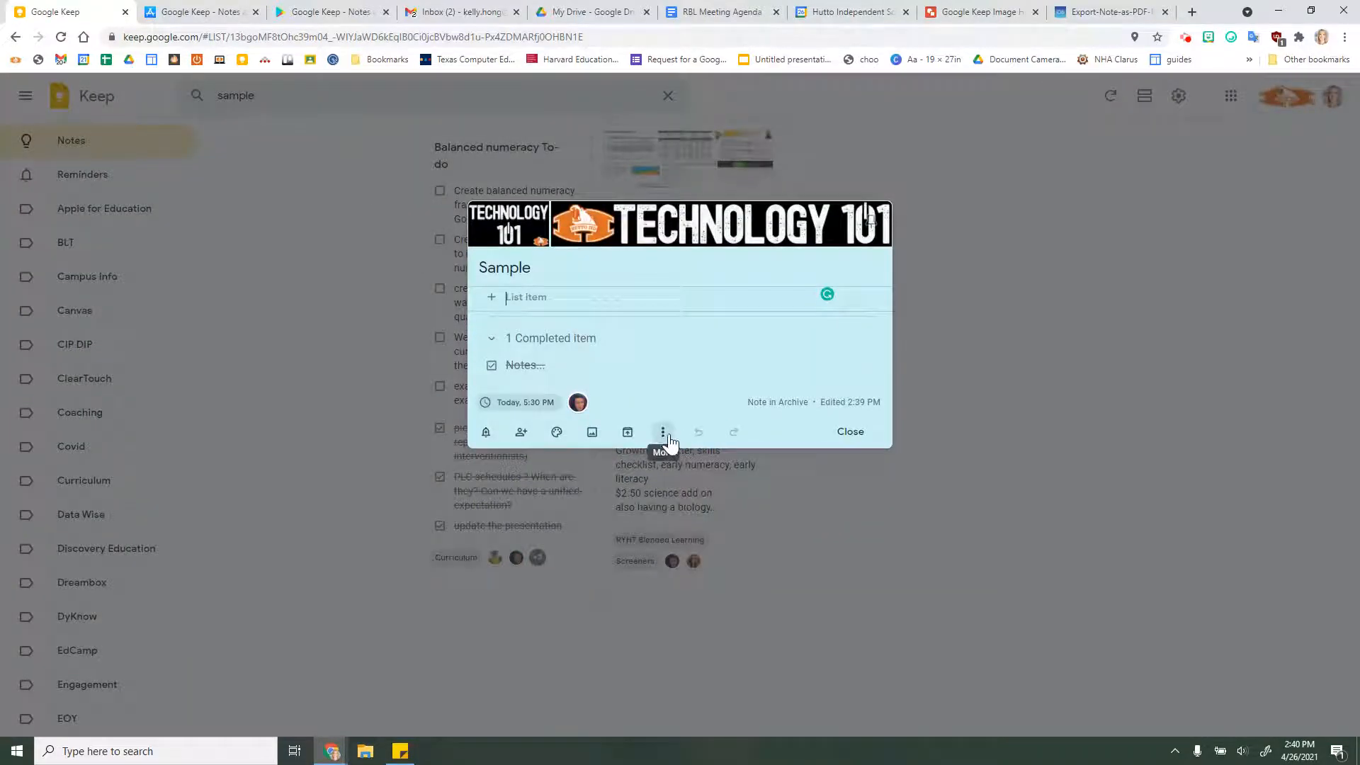
Browse the labels available for the Sample note without assigning one, and view the notes labeled Data Wise before returning to all notes
click(660, 434)
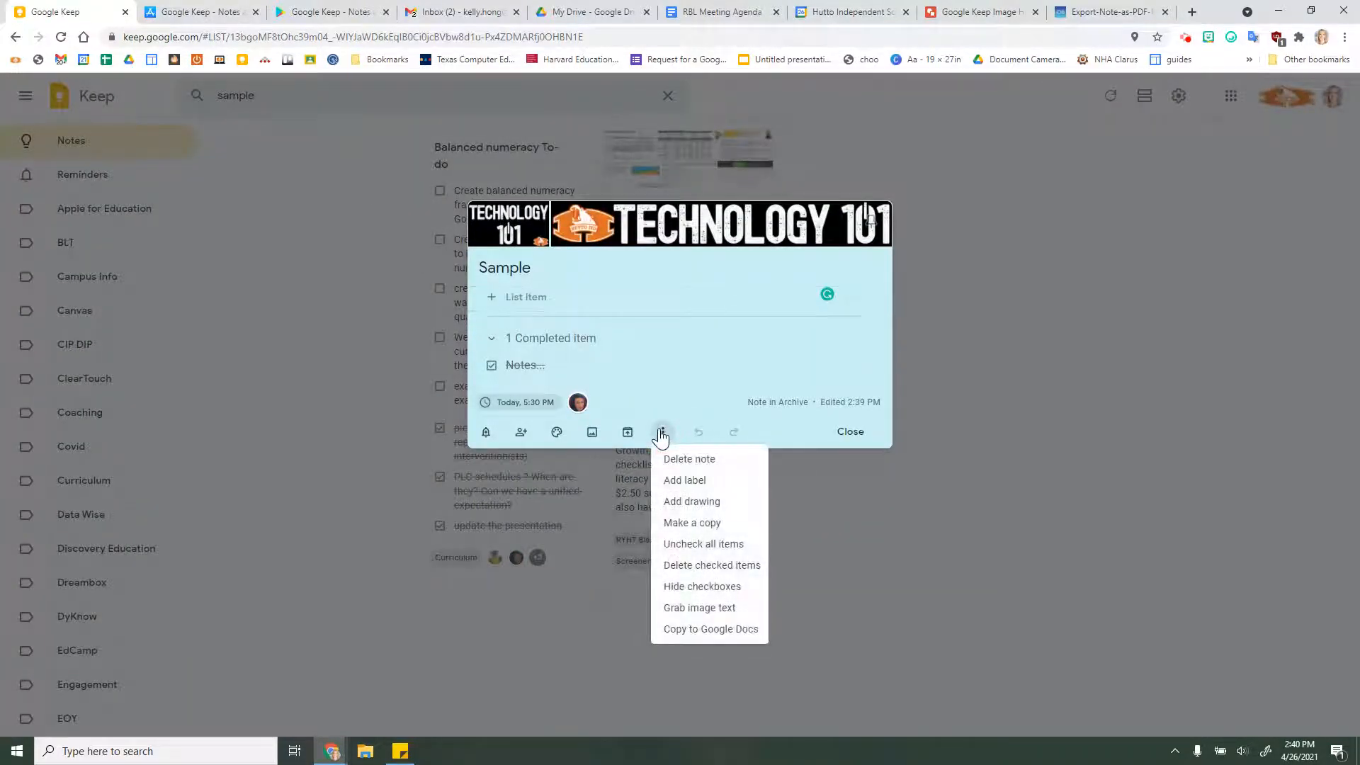
click(673, 483)
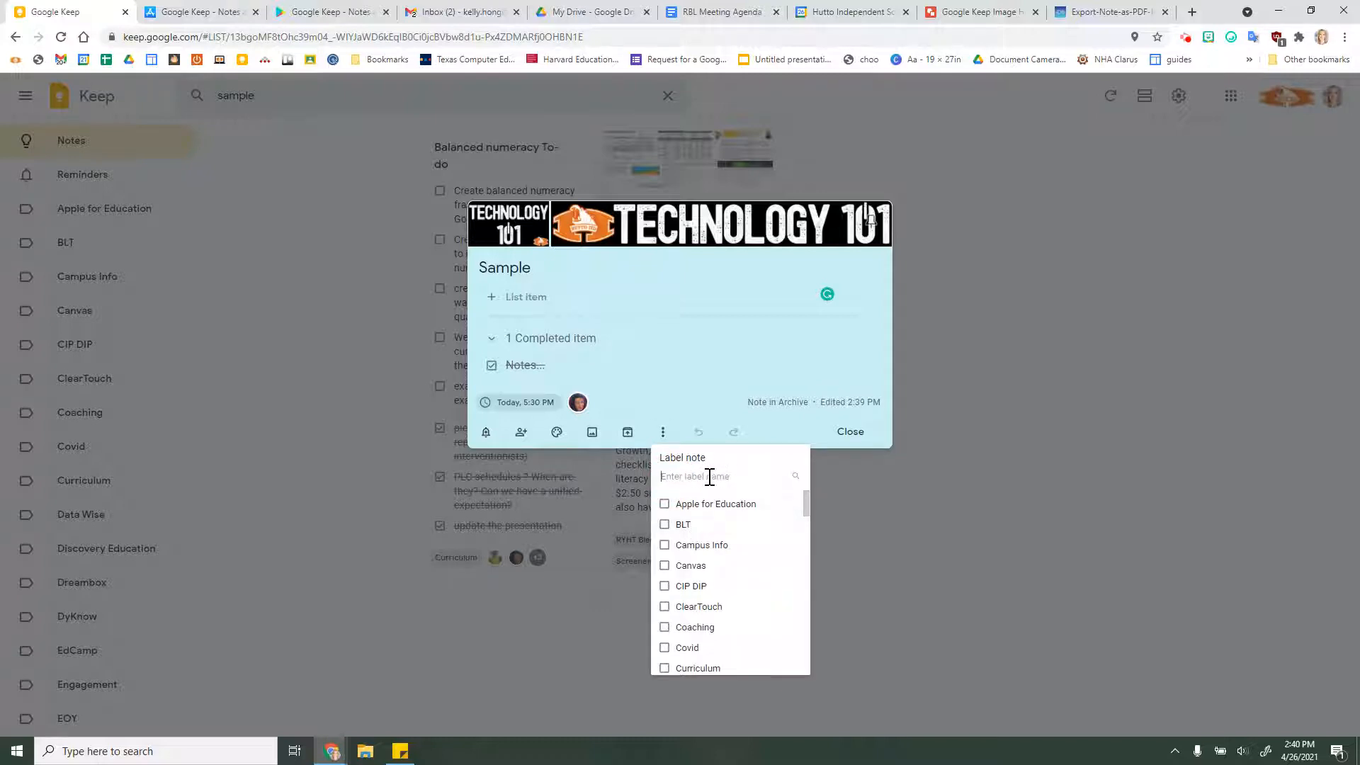
scroll(711, 530, down, 6)
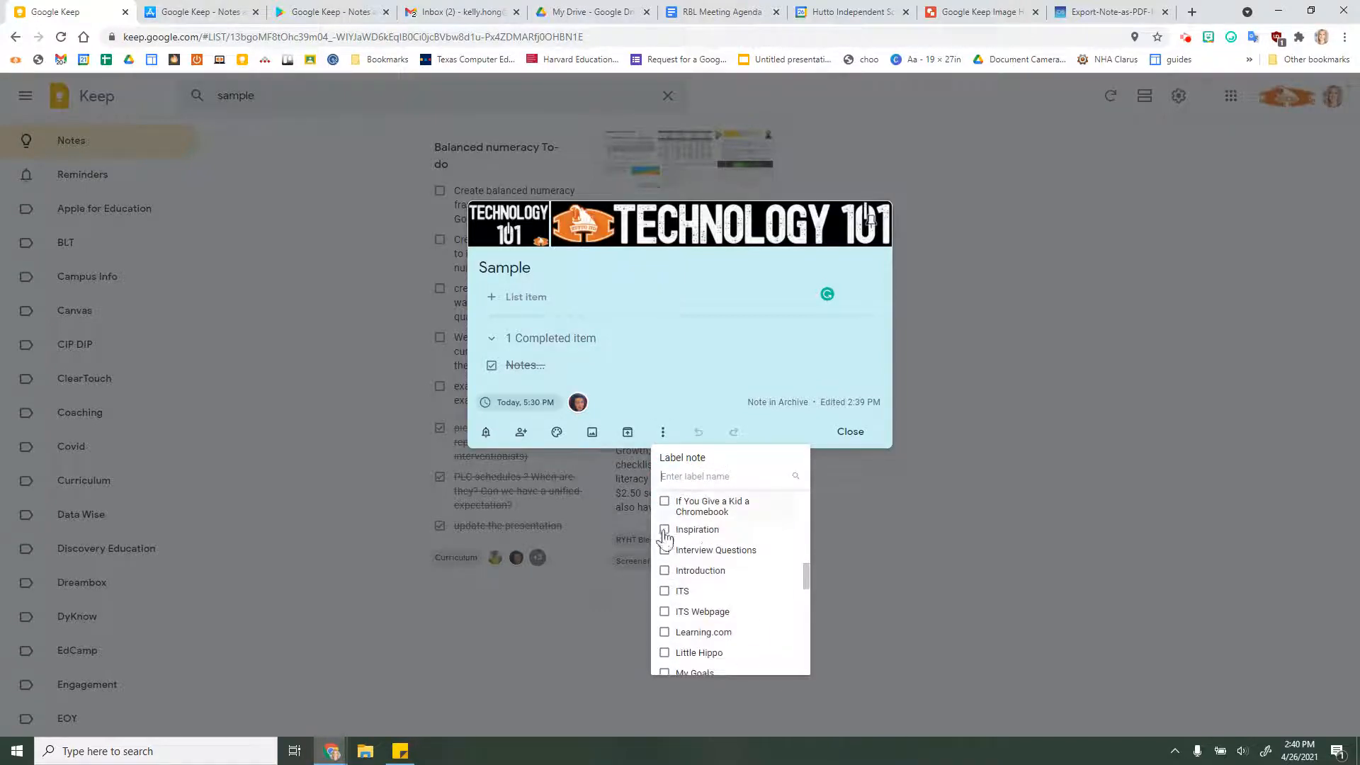
click(298, 328)
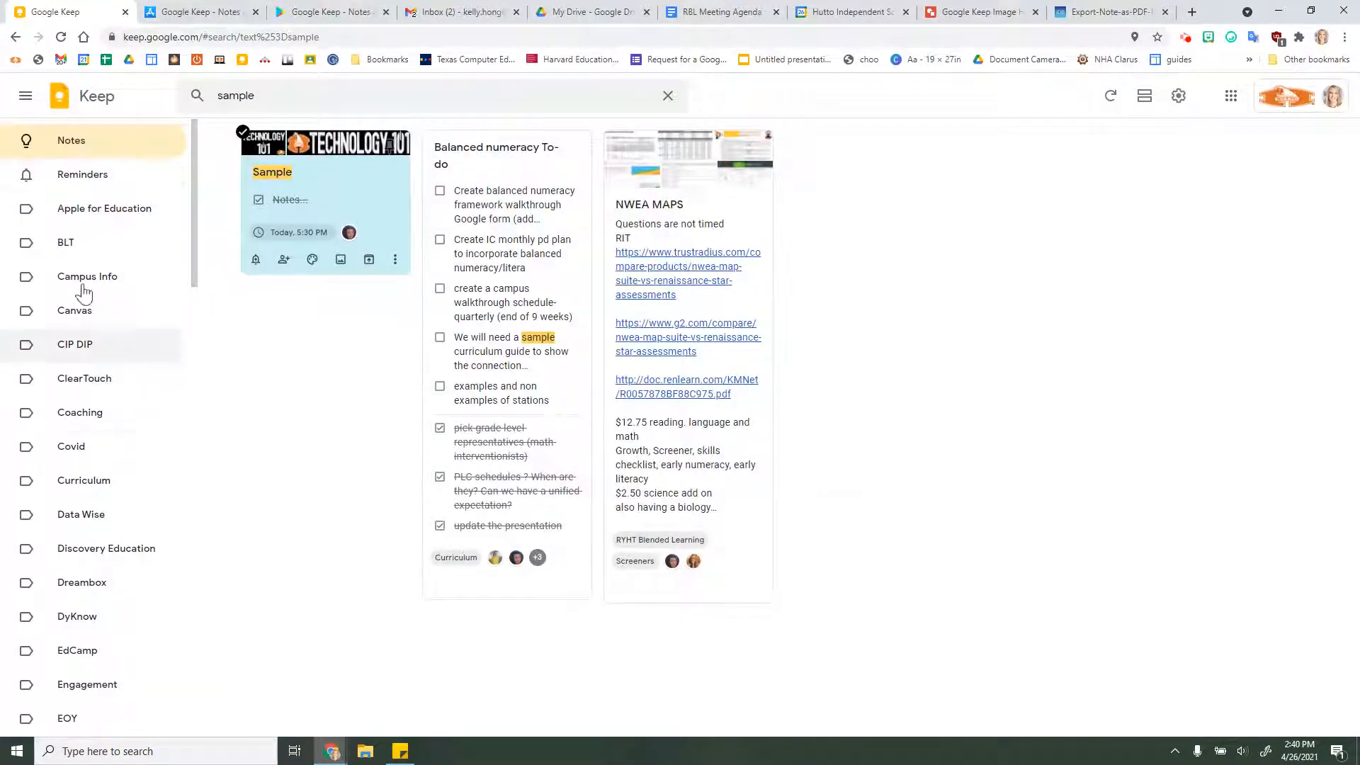
click(93, 524)
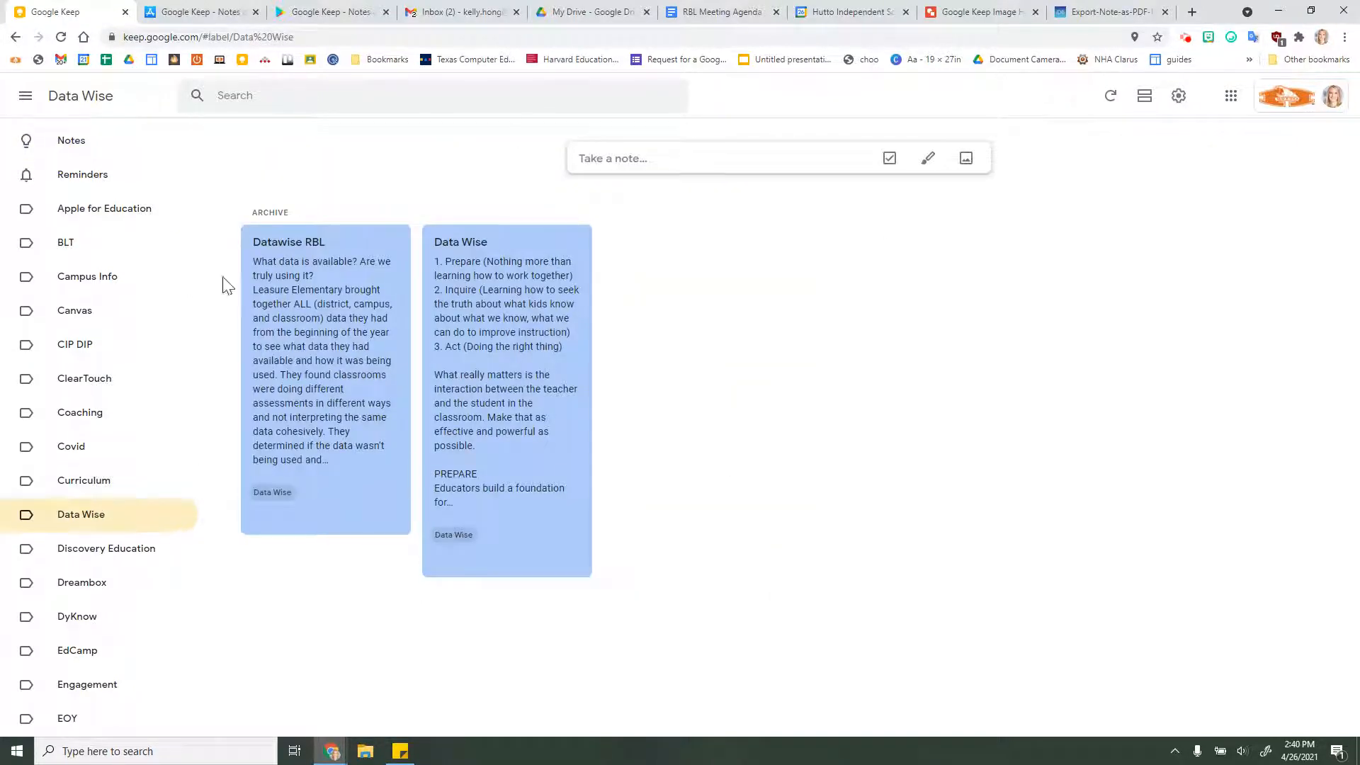
click(102, 146)
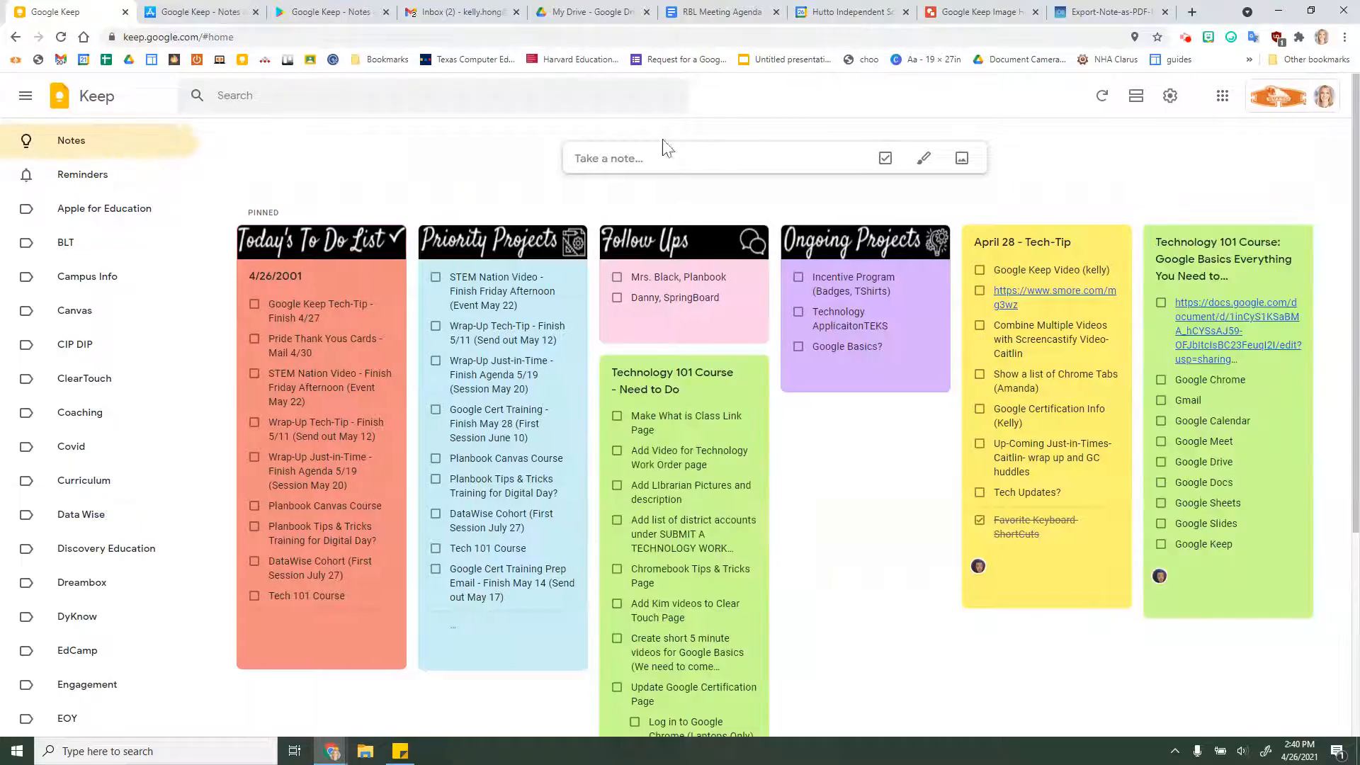
Create a new note containing a drawing with two freehand pen strokes, a small loop and a wide curve, and close it
click(707, 163)
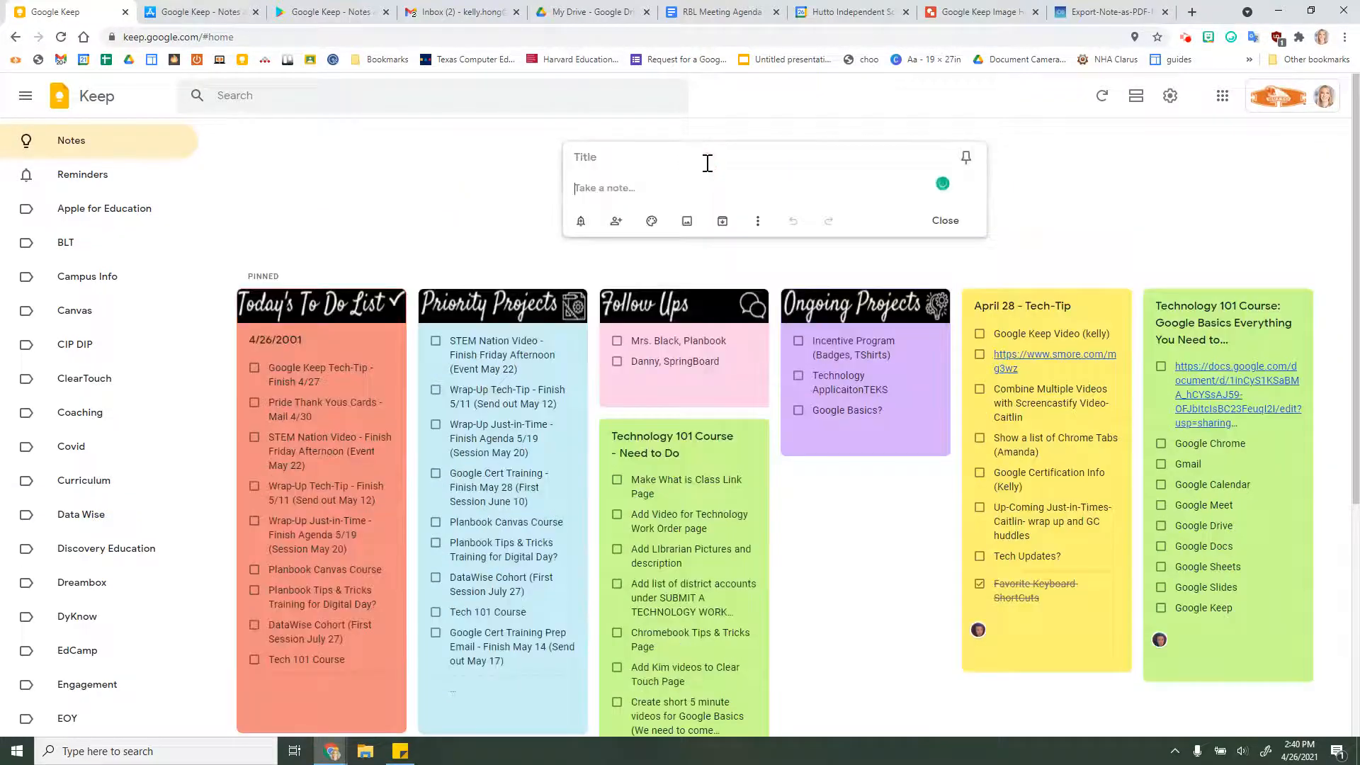
click(758, 222)
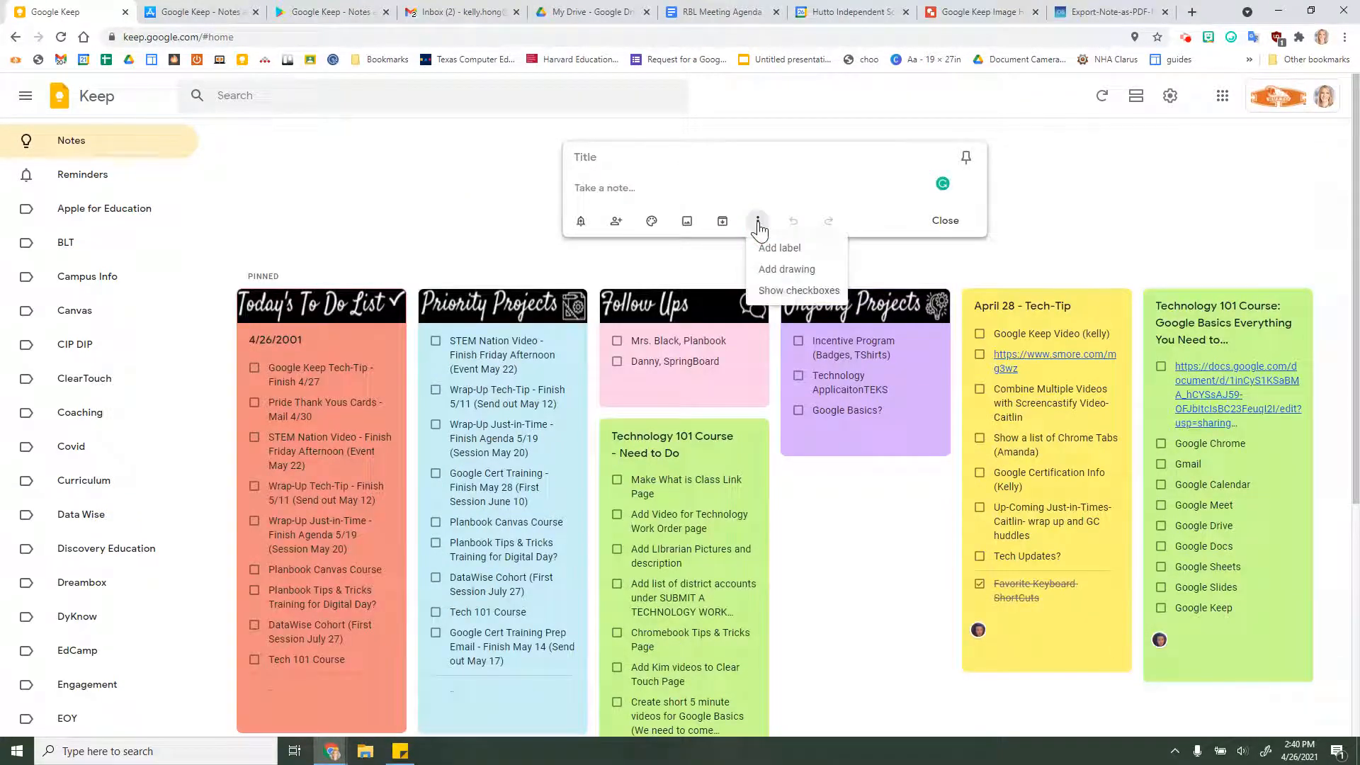
click(784, 270)
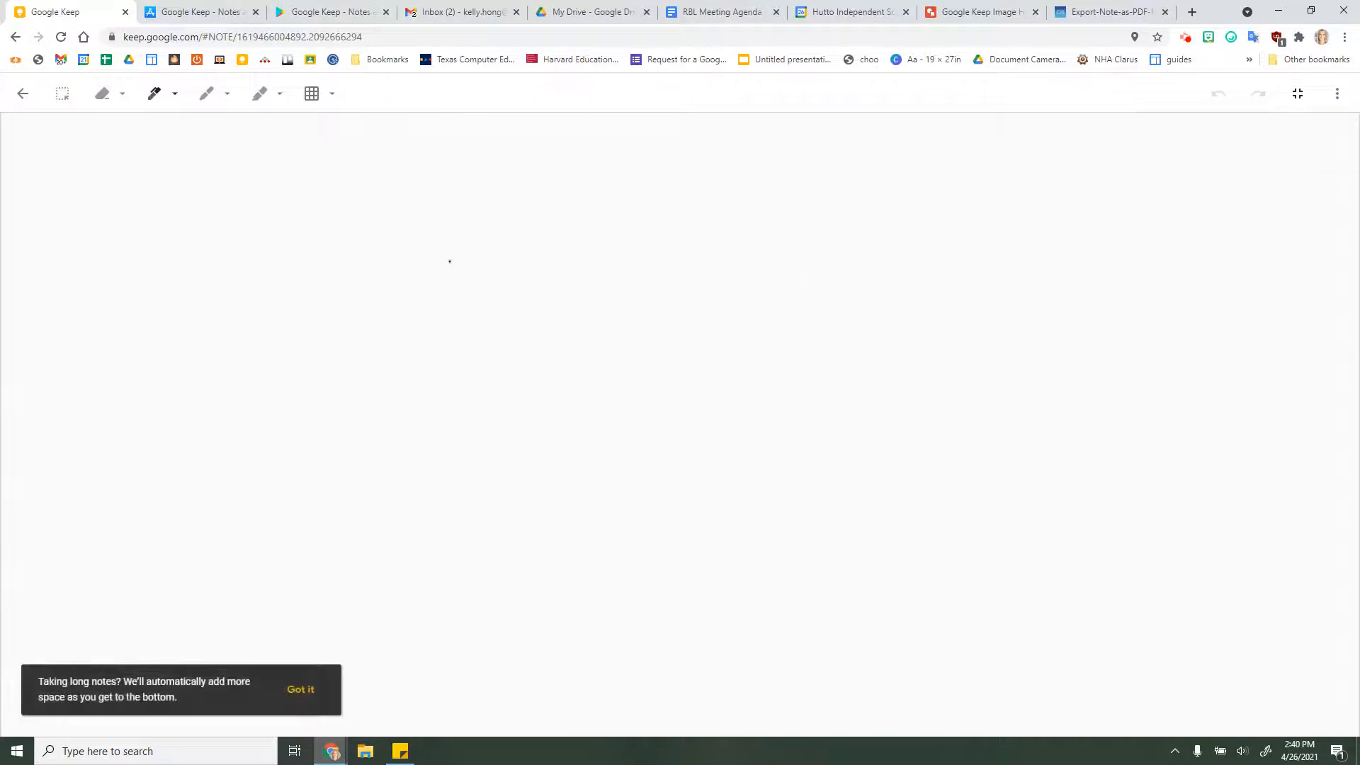
drag(450, 262, 655, 234)
mouse_move(807, 275)
mouse_down()
mouse_move(871, 389)
mouse_move(1124, 228)
mouse_up()
click(27, 95)
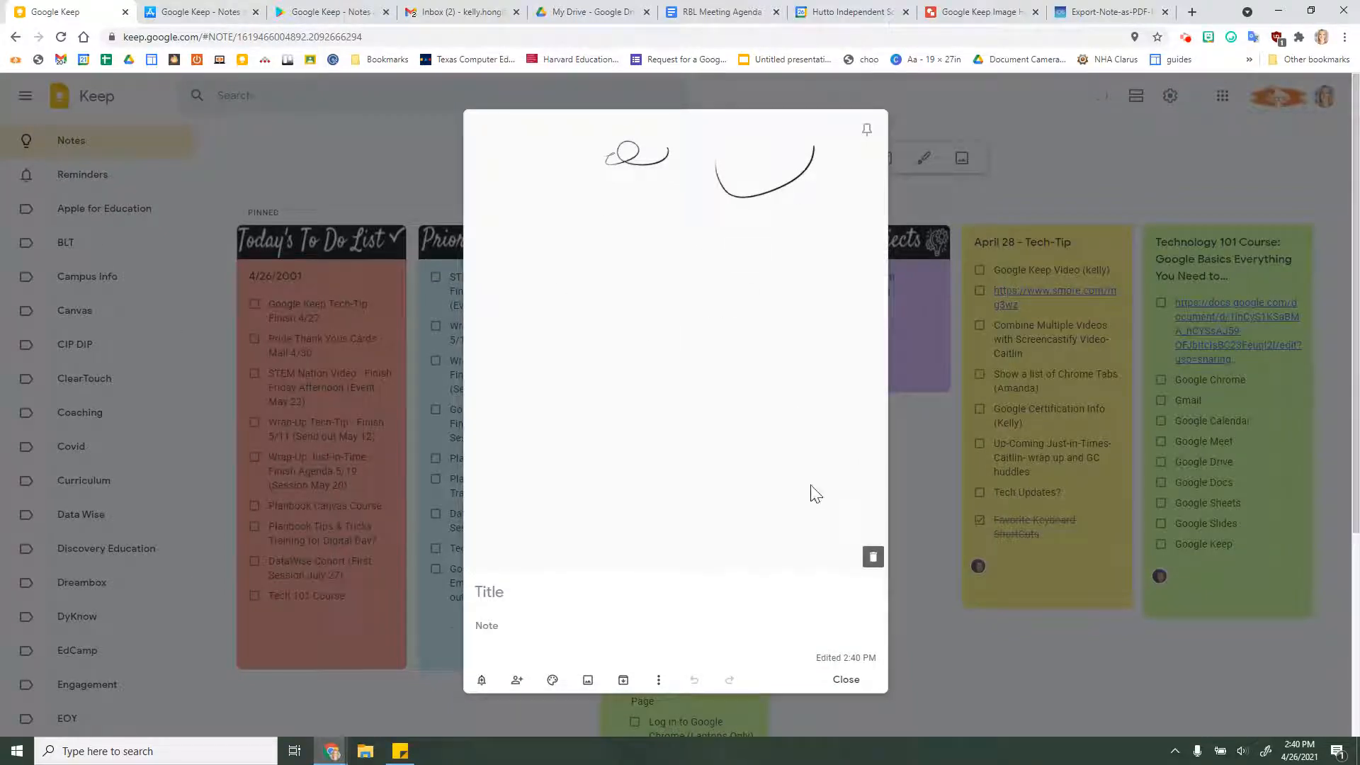
click(849, 680)
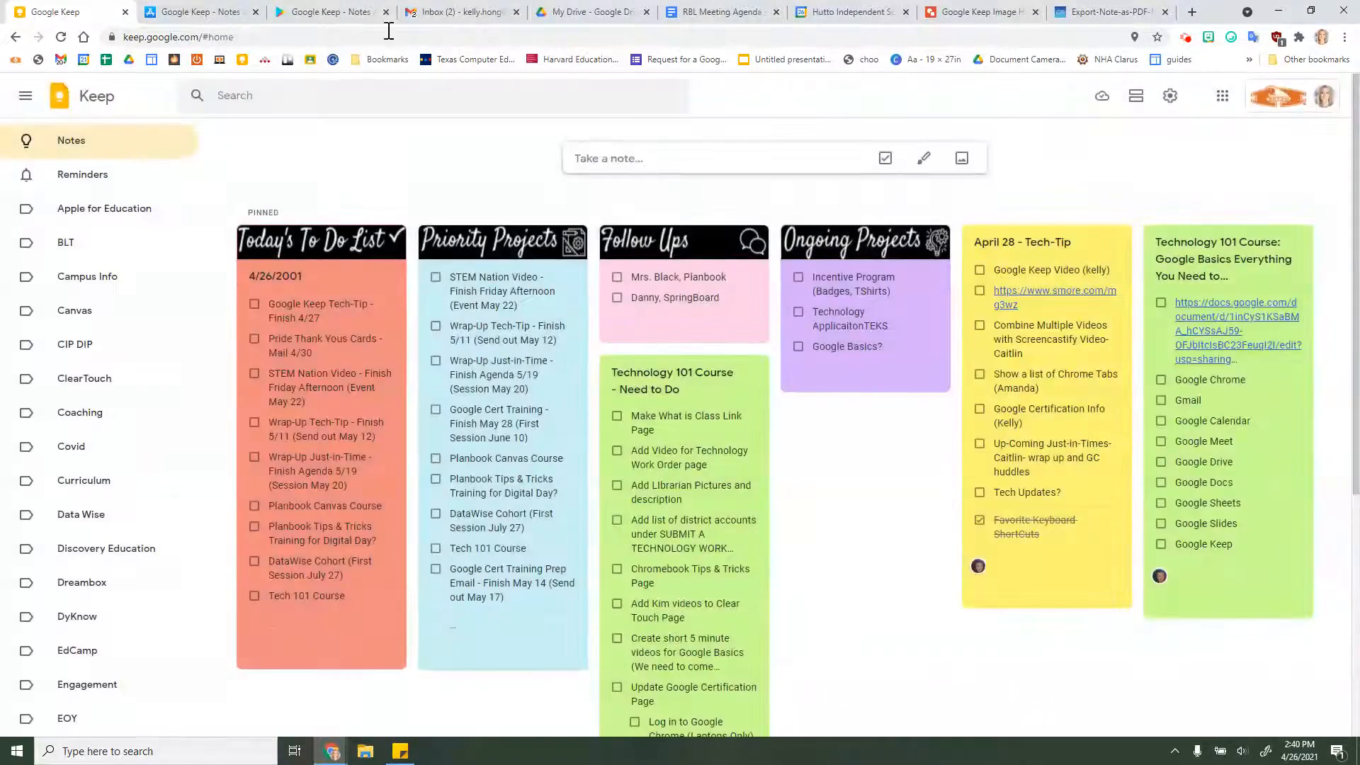
Search the notes for "taco" and view the note containing the restaurant menu photo before closing it
click(352, 100)
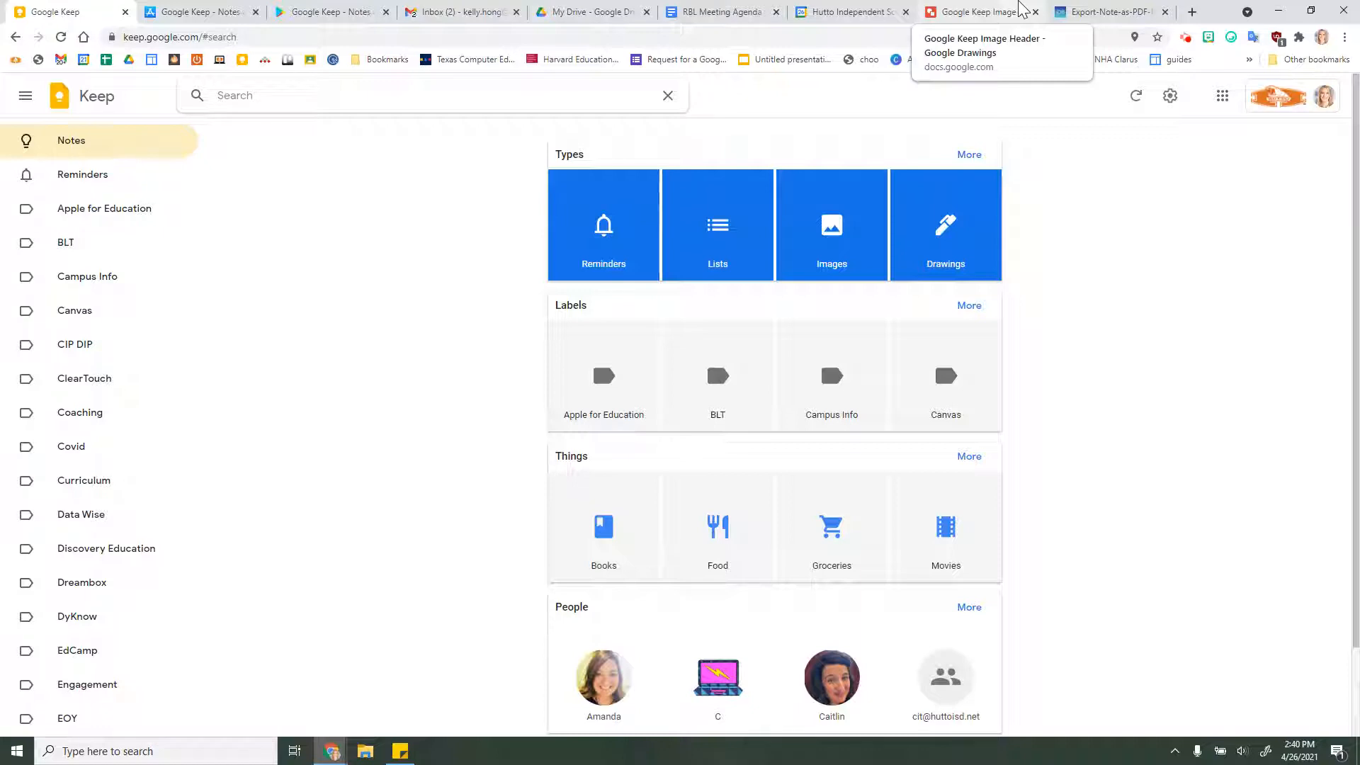
text(t)
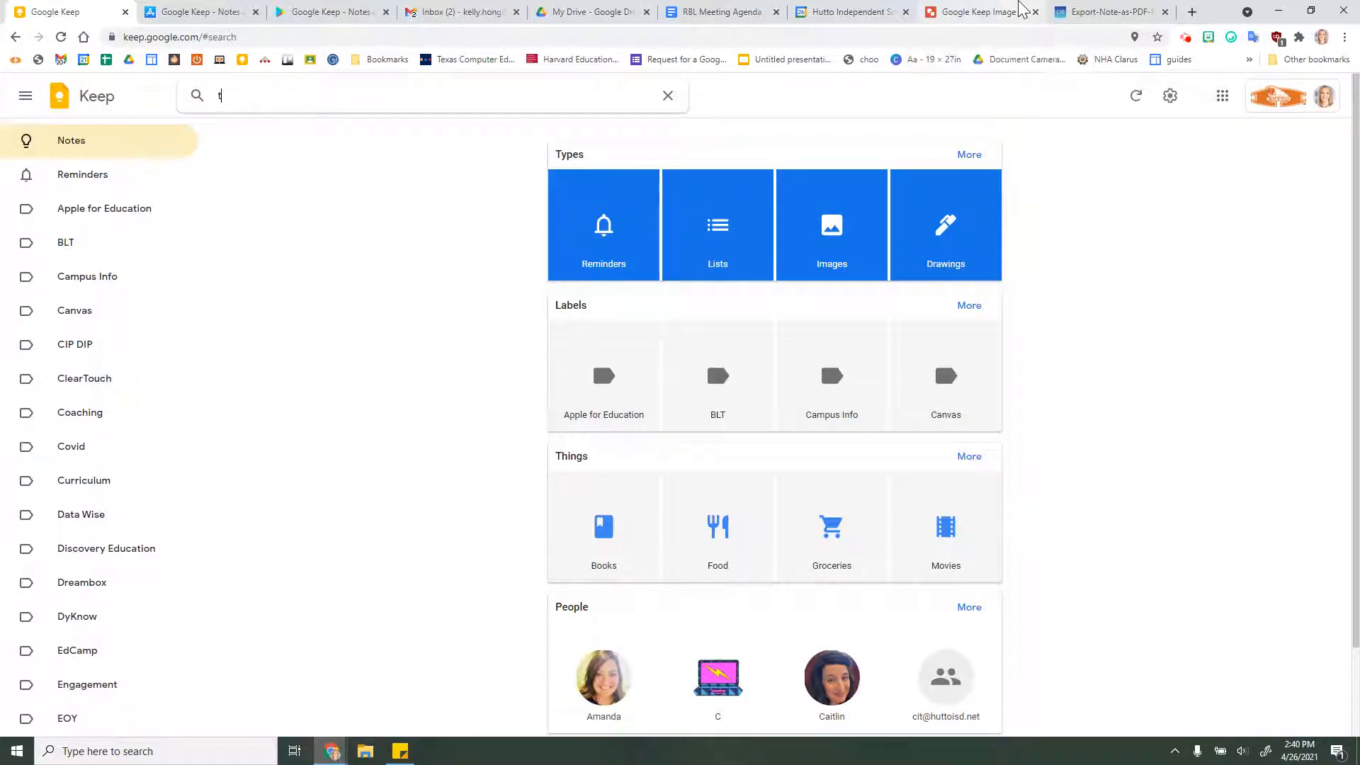
text(aco)
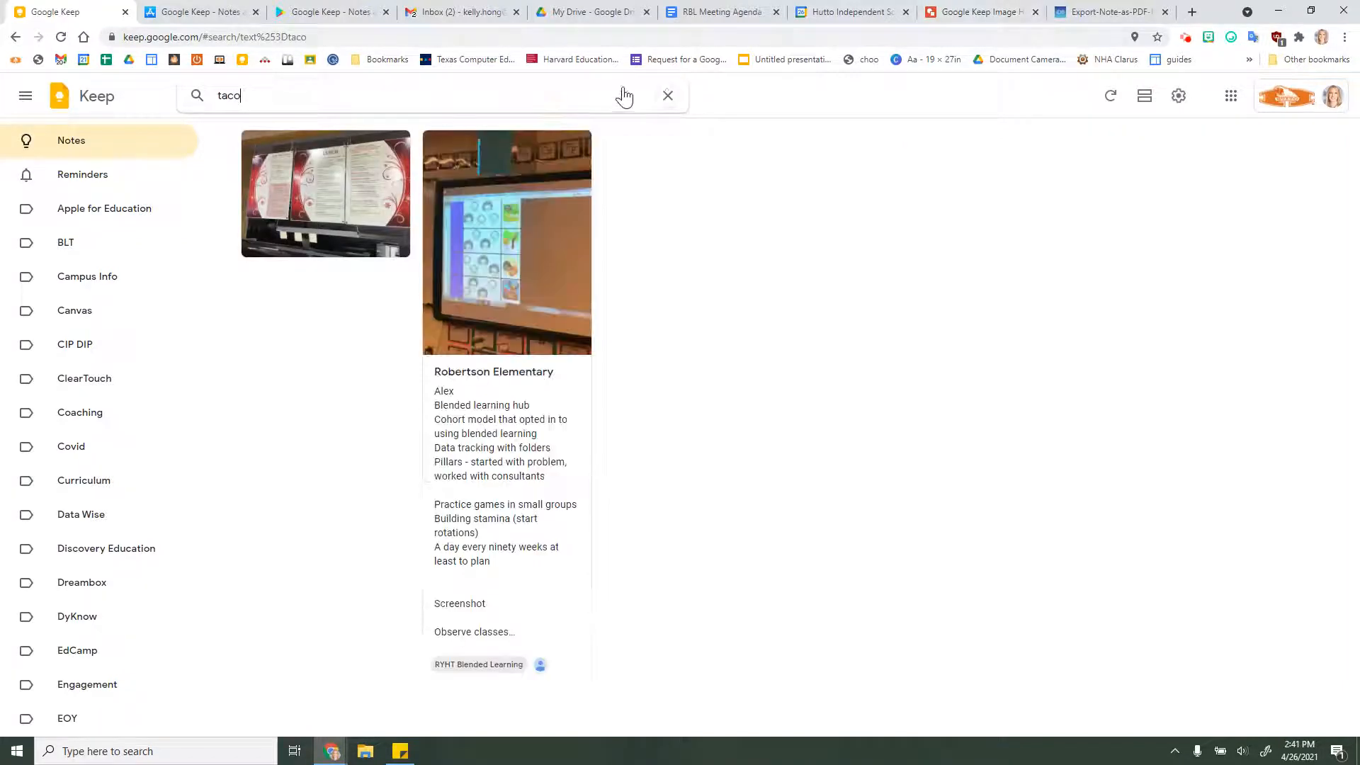
click(333, 184)
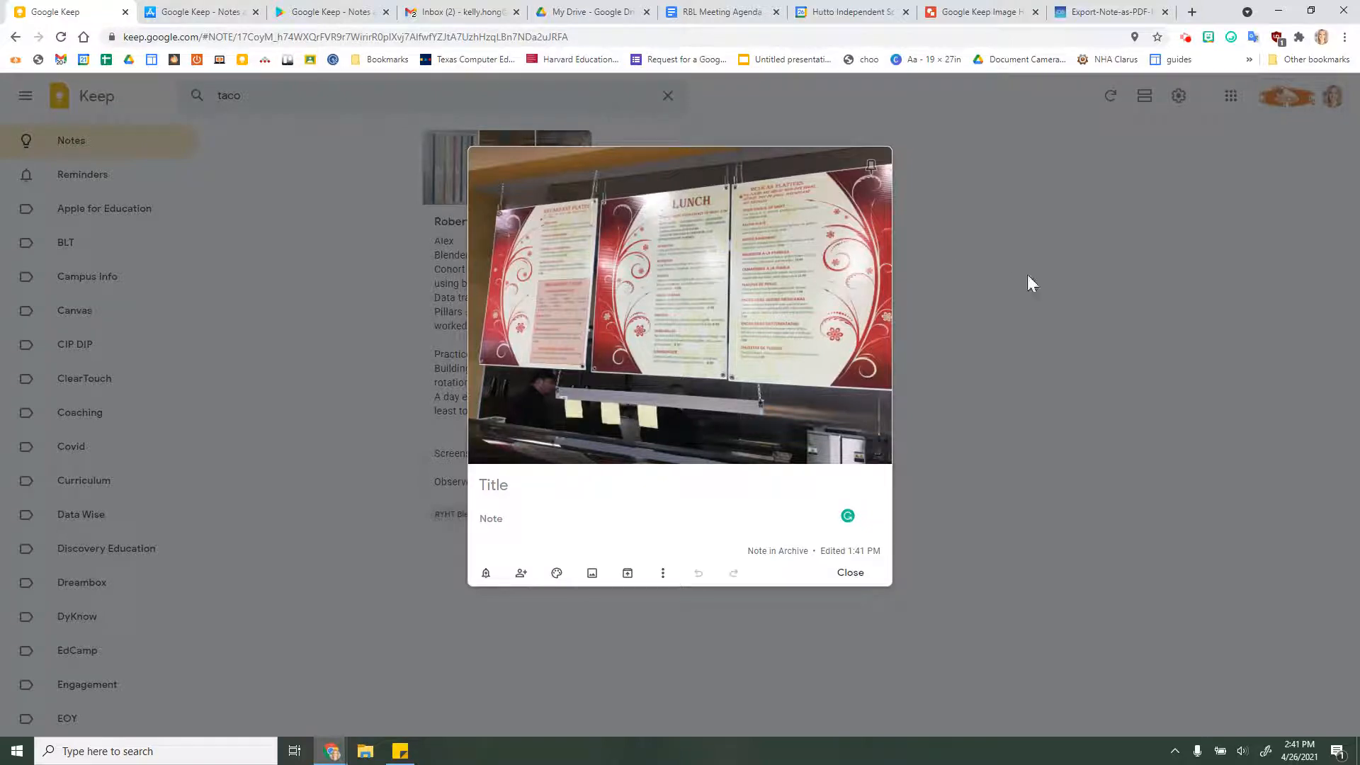
click(1077, 277)
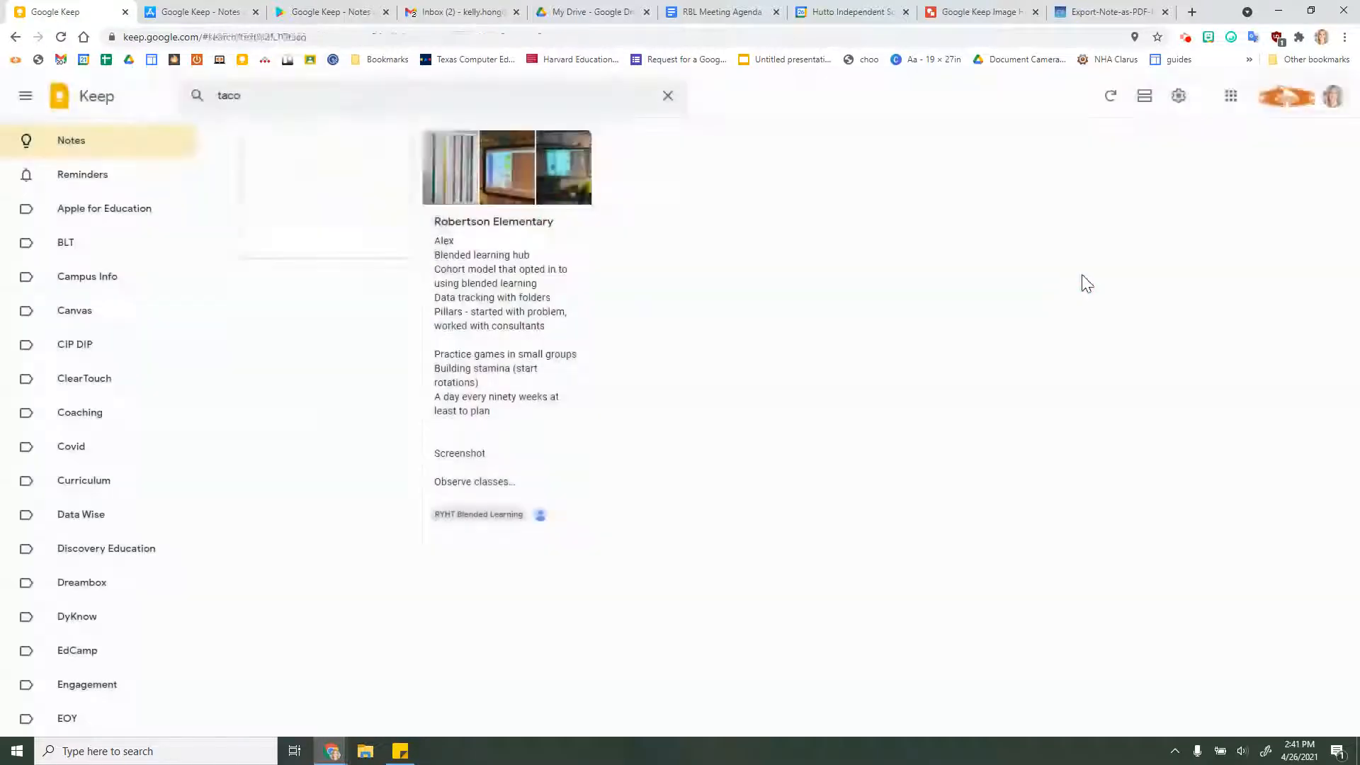
Correct "in to" to "into" in the Robertson Elementary note, close it, and return to all notes
click(504, 166)
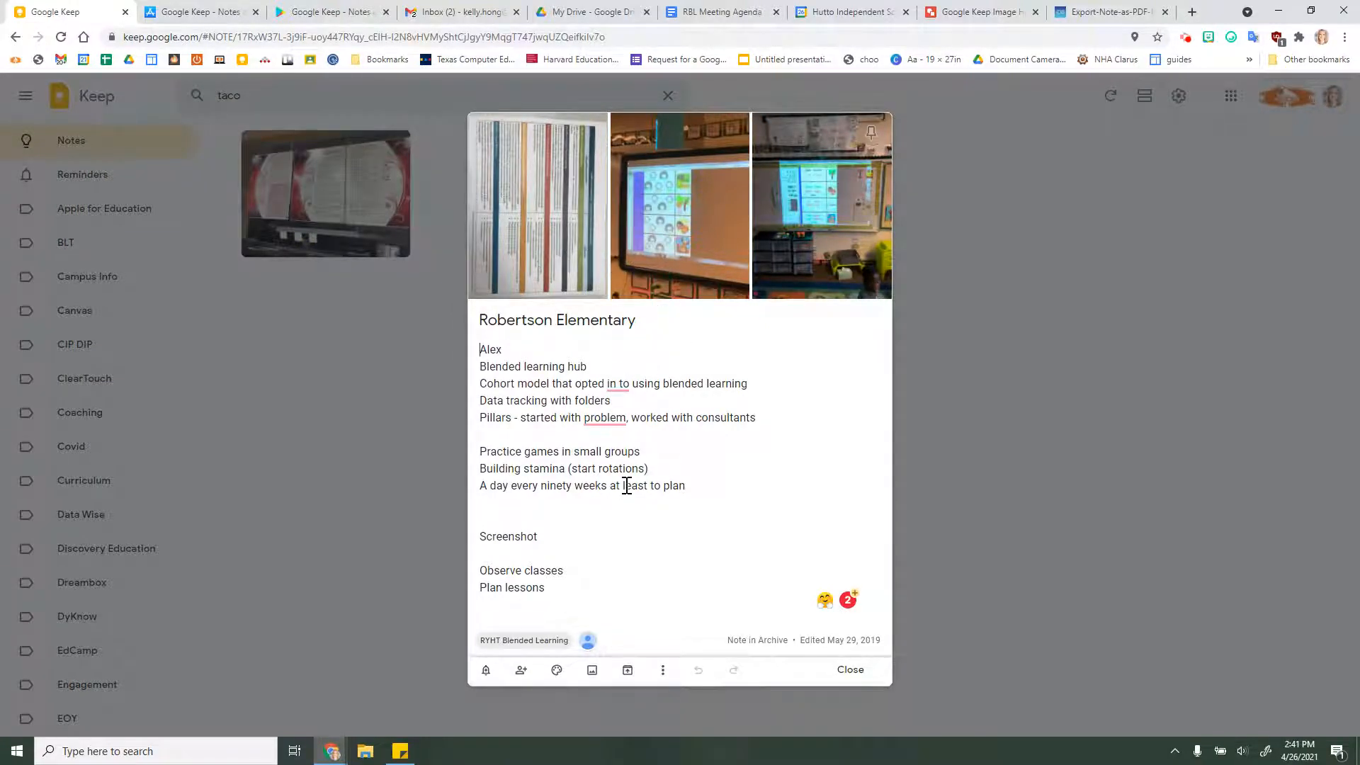
click(617, 386)
click(621, 412)
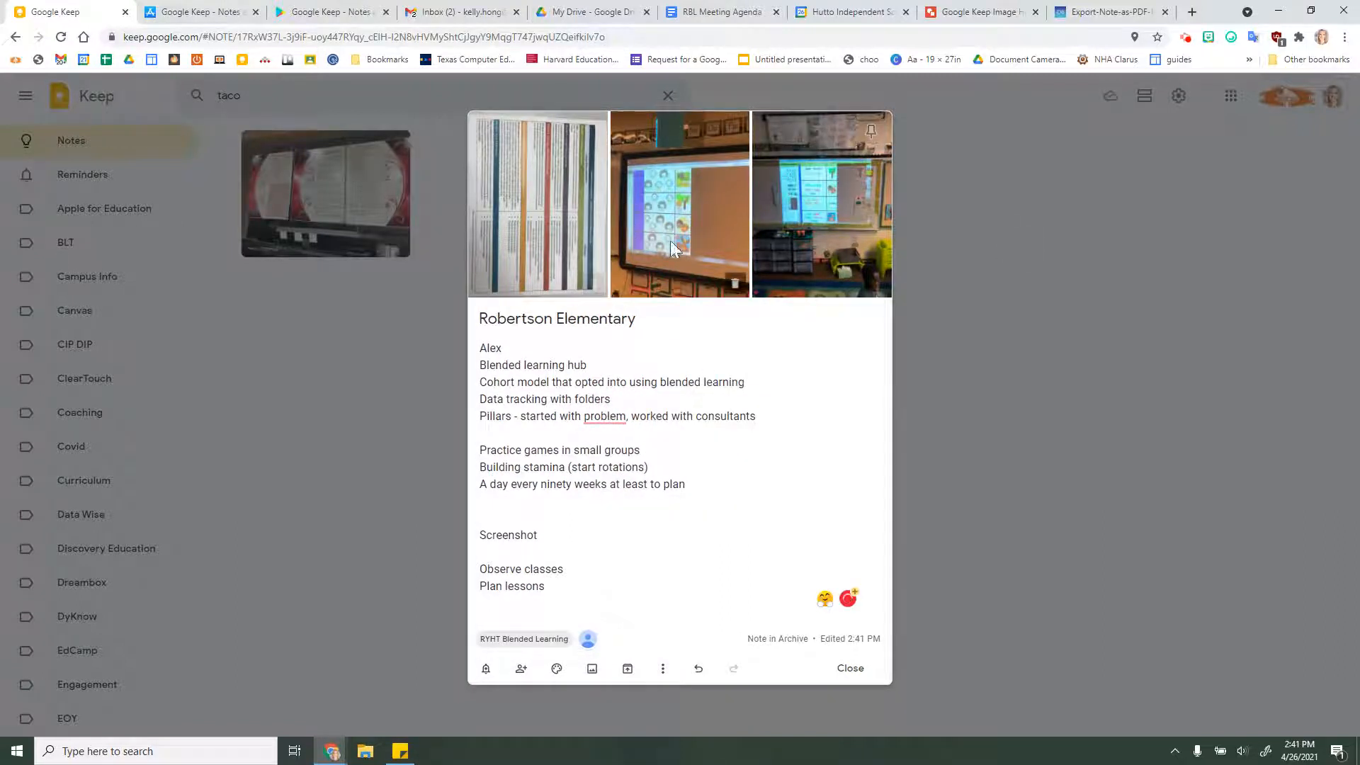
click(972, 216)
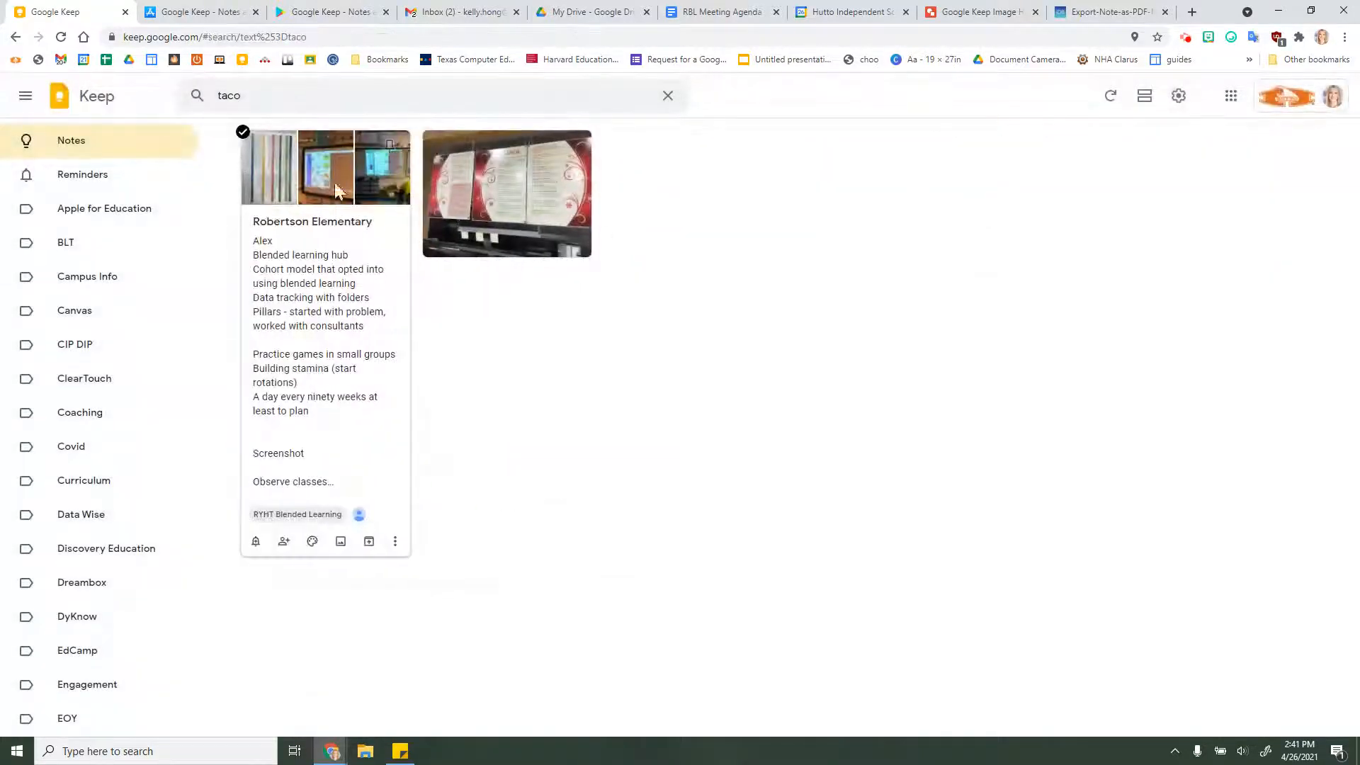
click(98, 147)
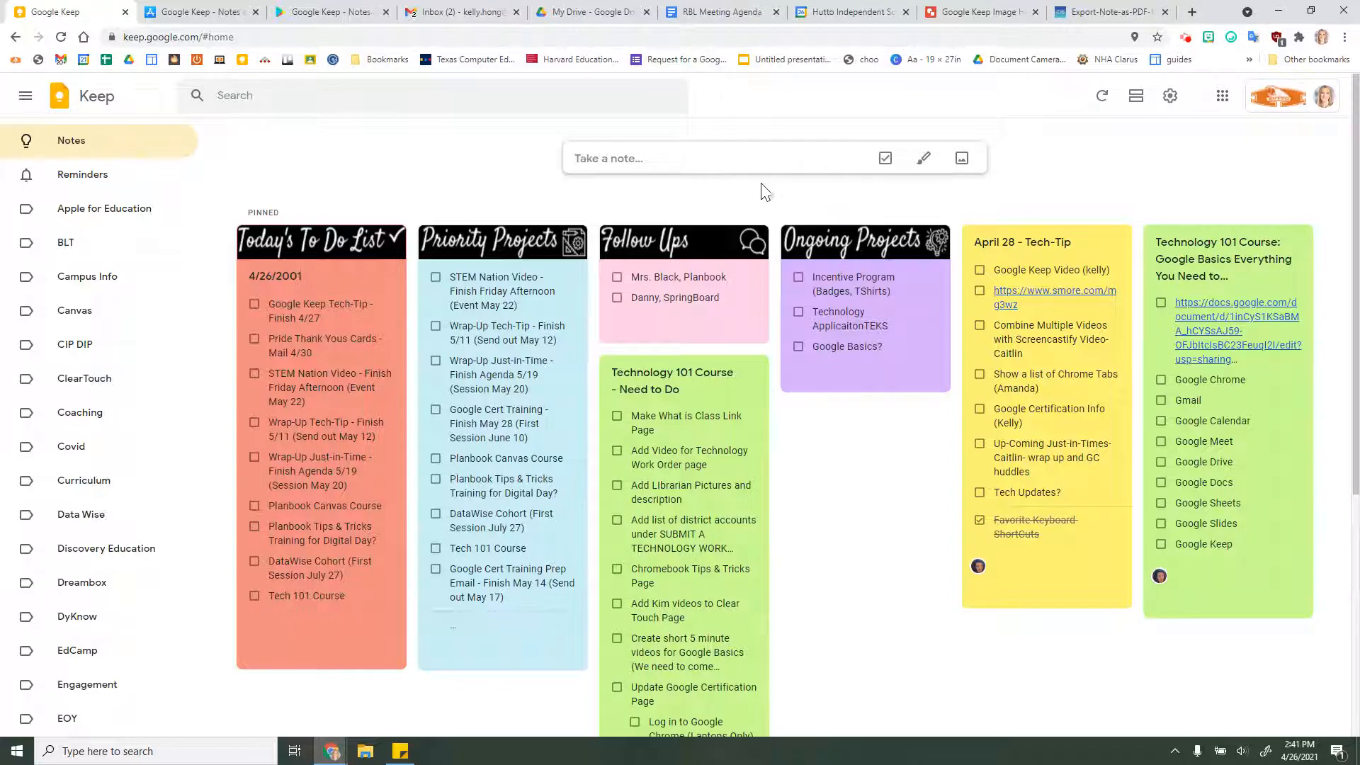
View the App Store page for Google Keep - Notes and lists
click(188, 8)
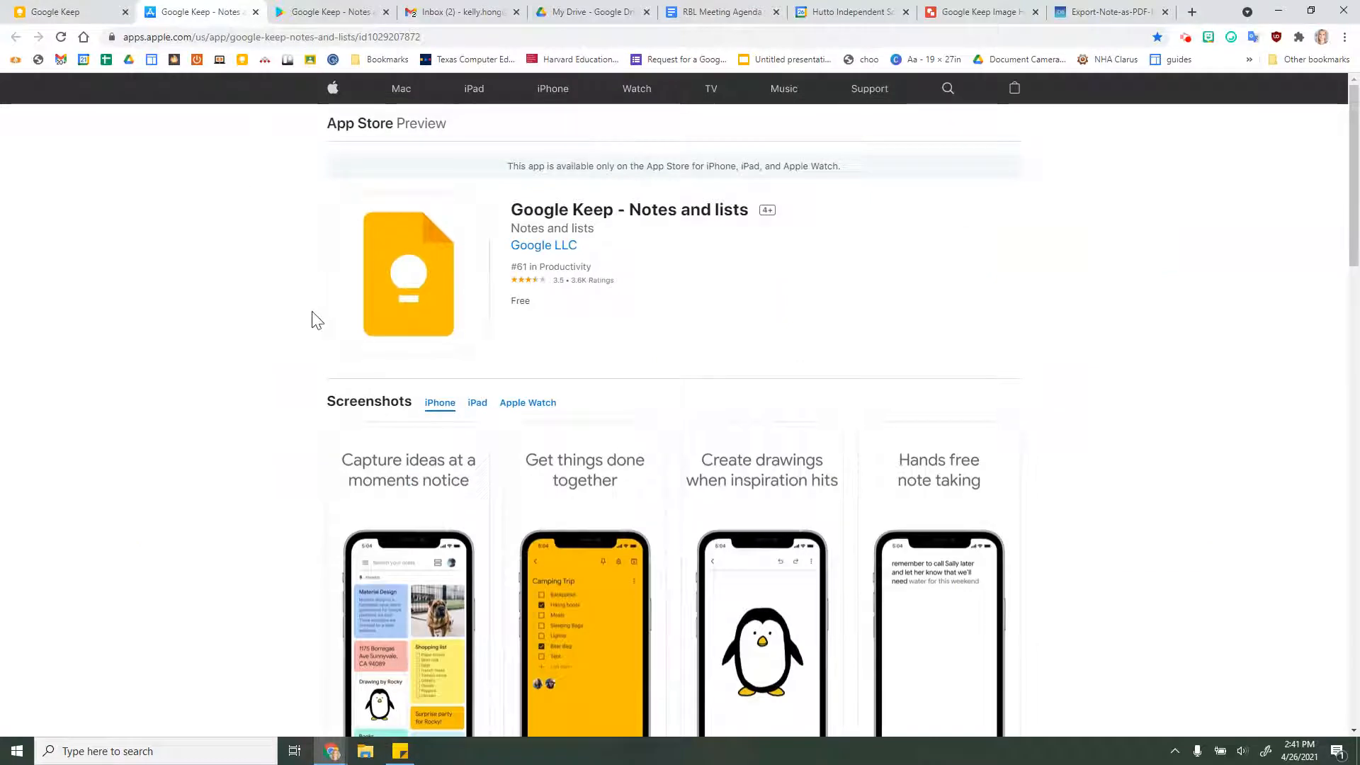
click(71, 14)
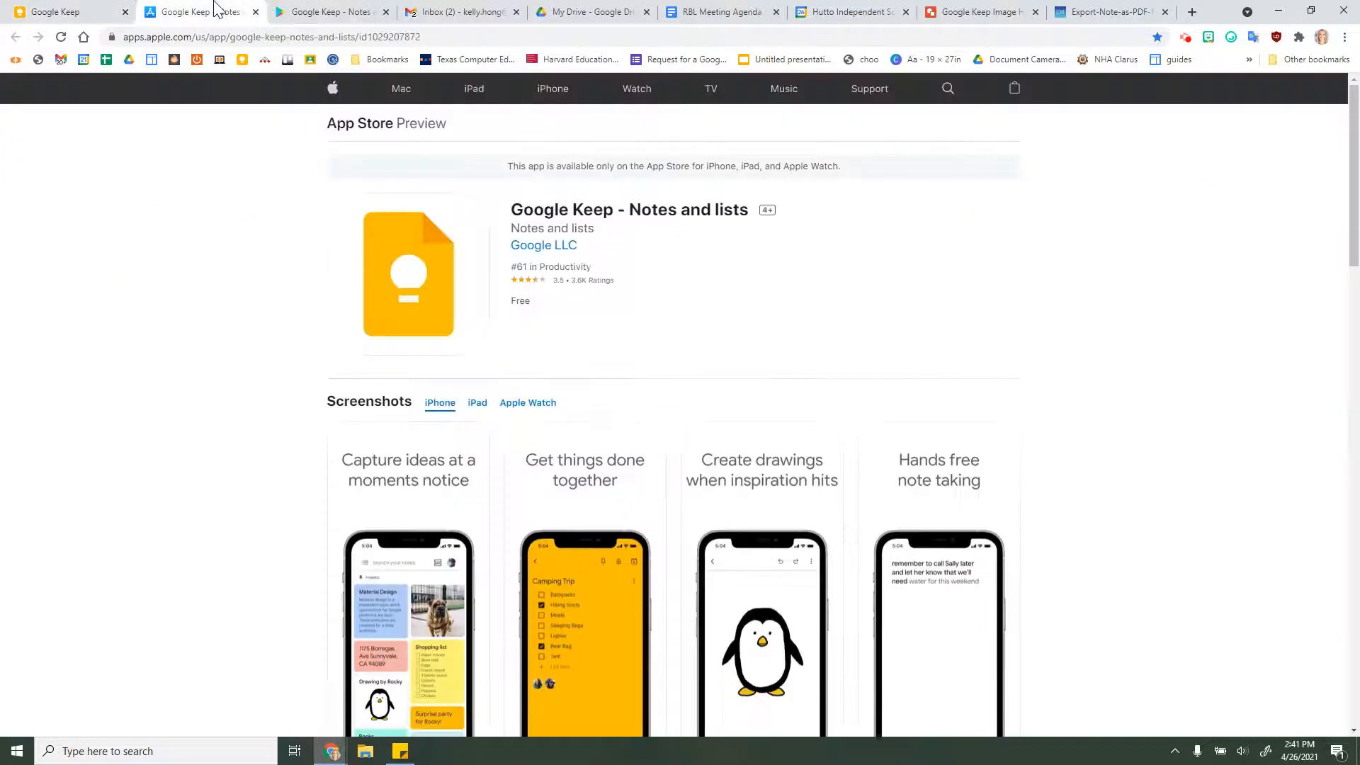
click(195, 11)
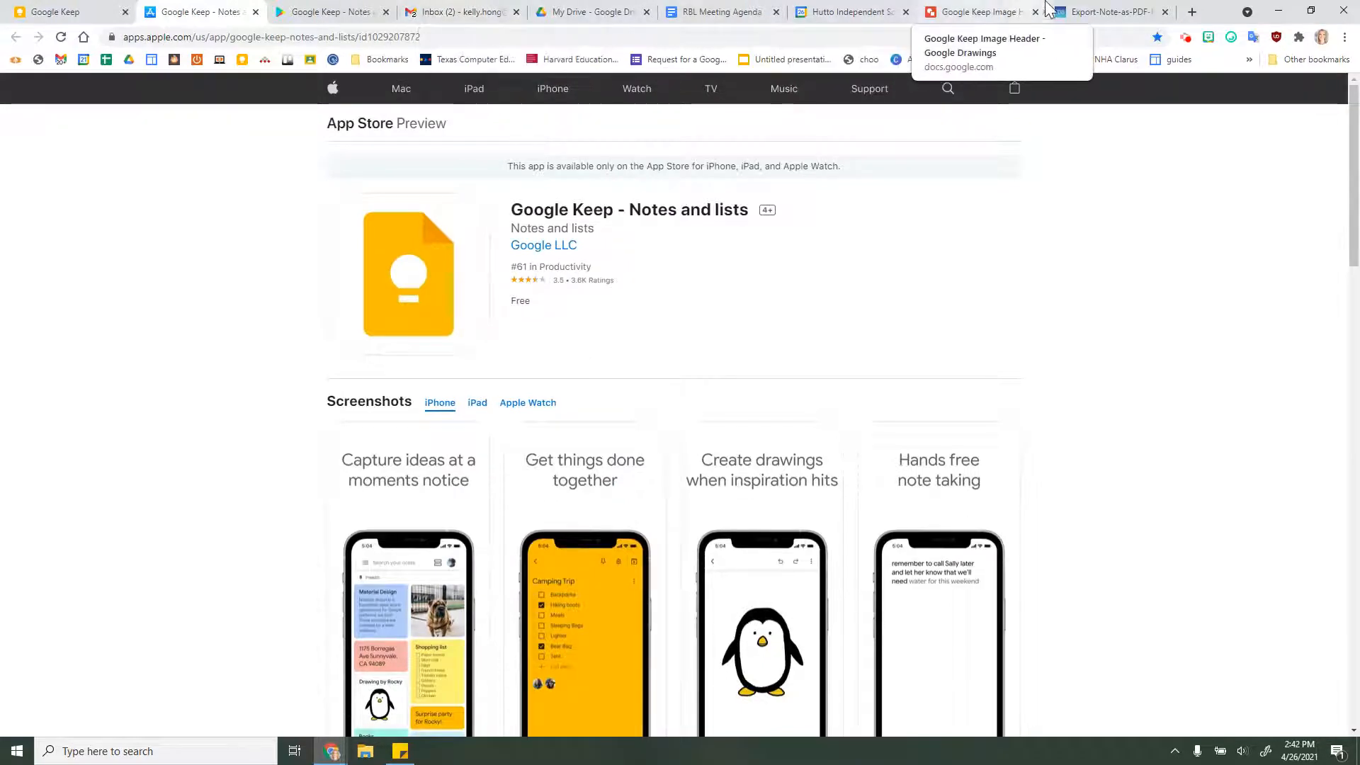
Switch to the Google Keep Image Header drawing in Google Drawings and make a copy of it through its /copy link
click(1013, 11)
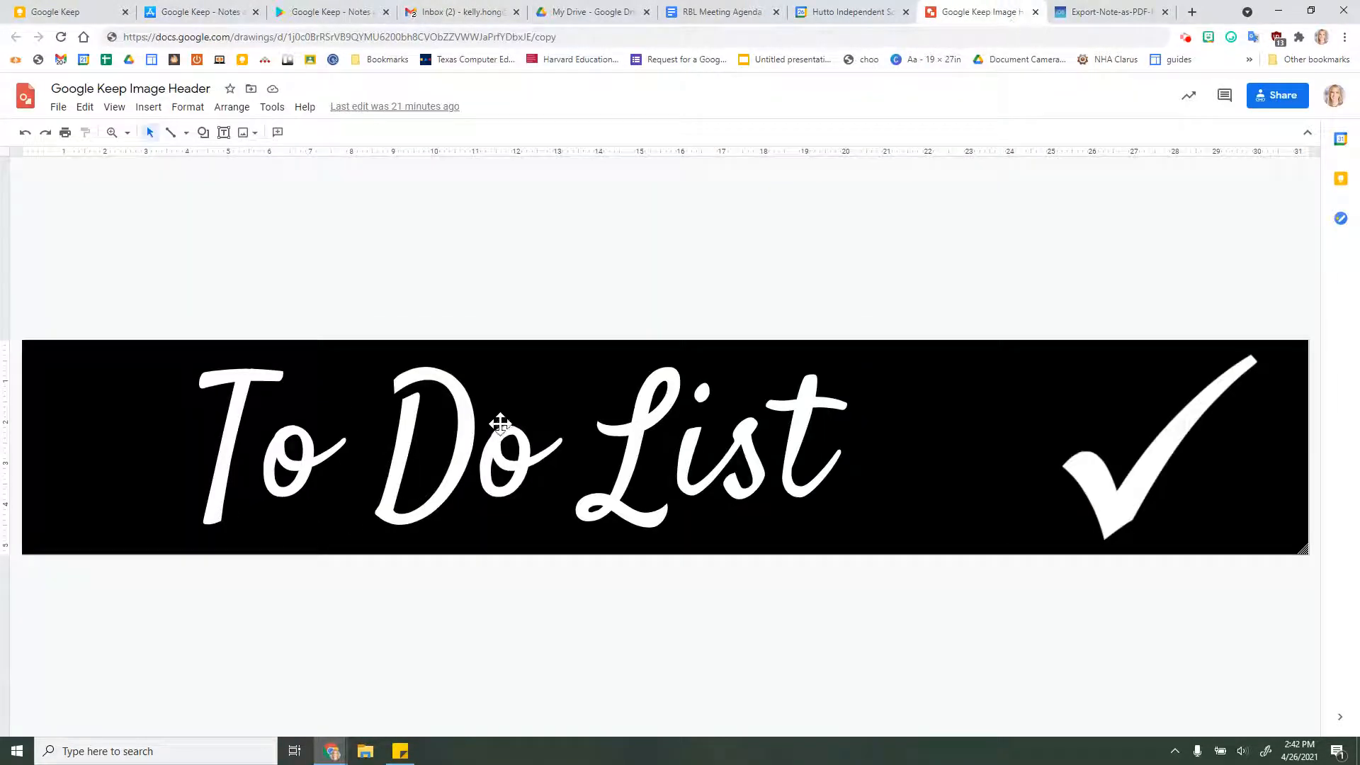
click(607, 39)
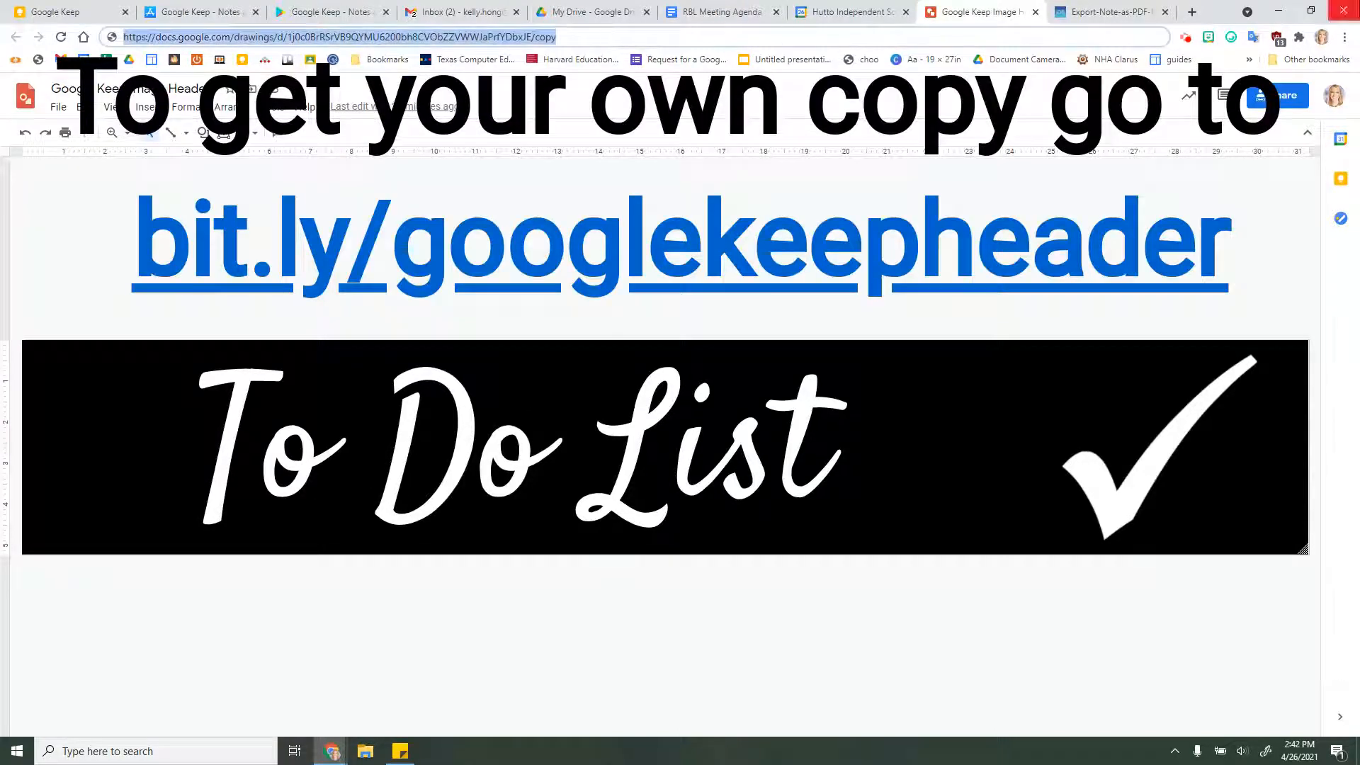
key(Return)
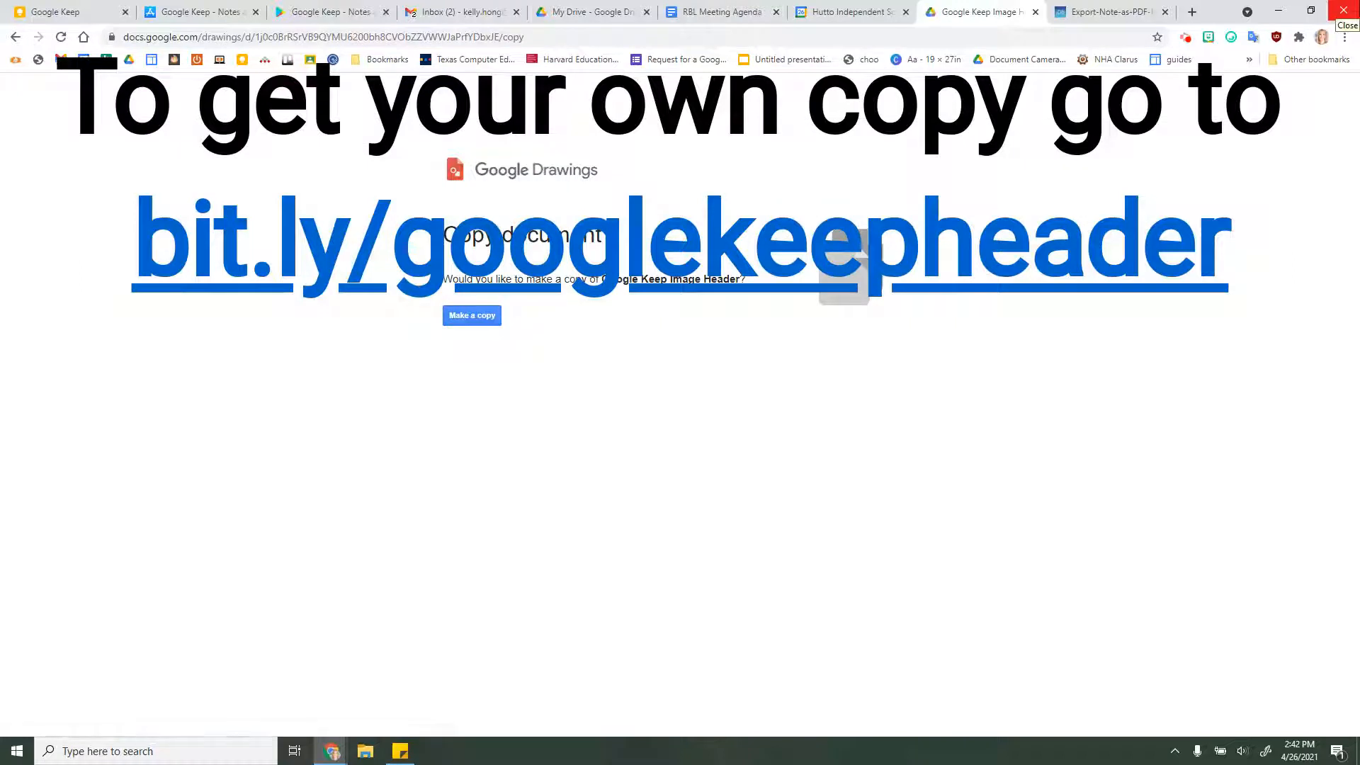
click(496, 317)
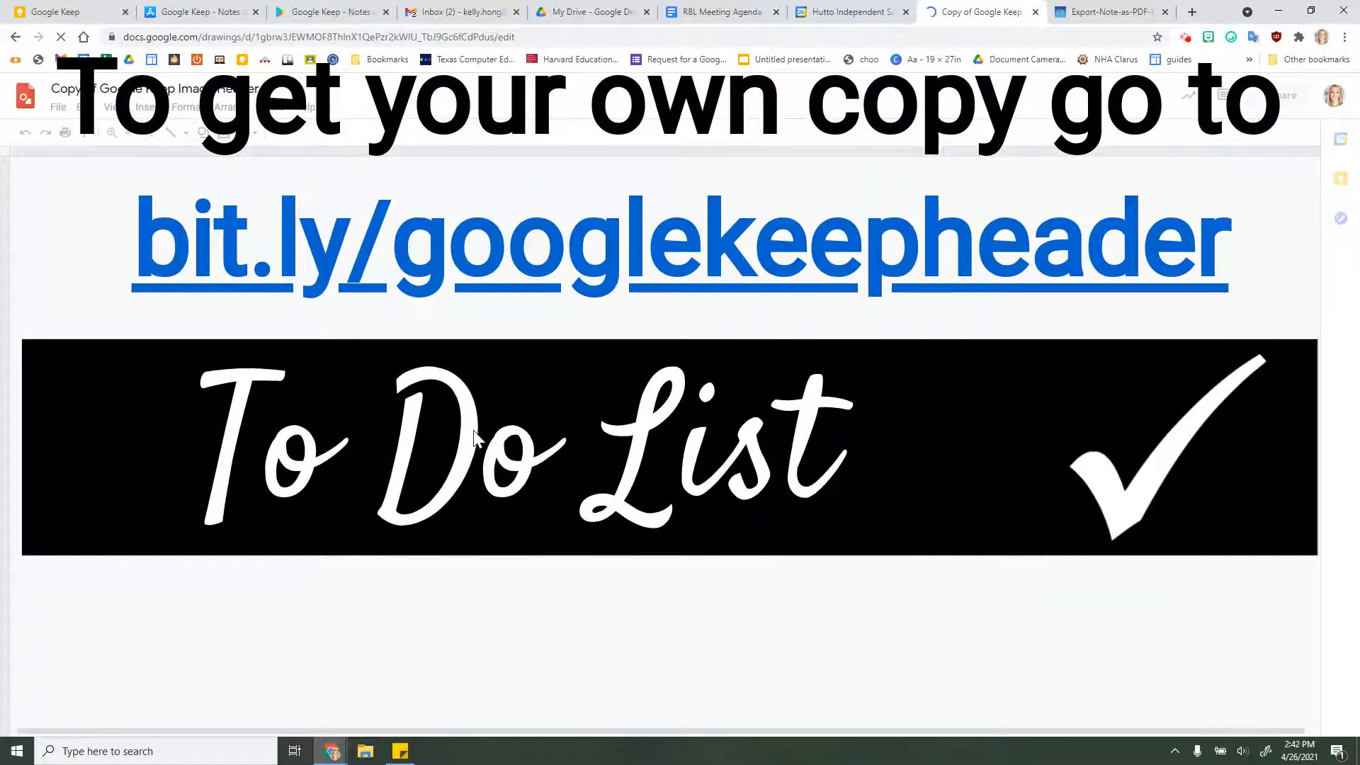
Examine the copied header's To Do List title, check mark and background, including the background's fill color choices, without changing anything
click(581, 447)
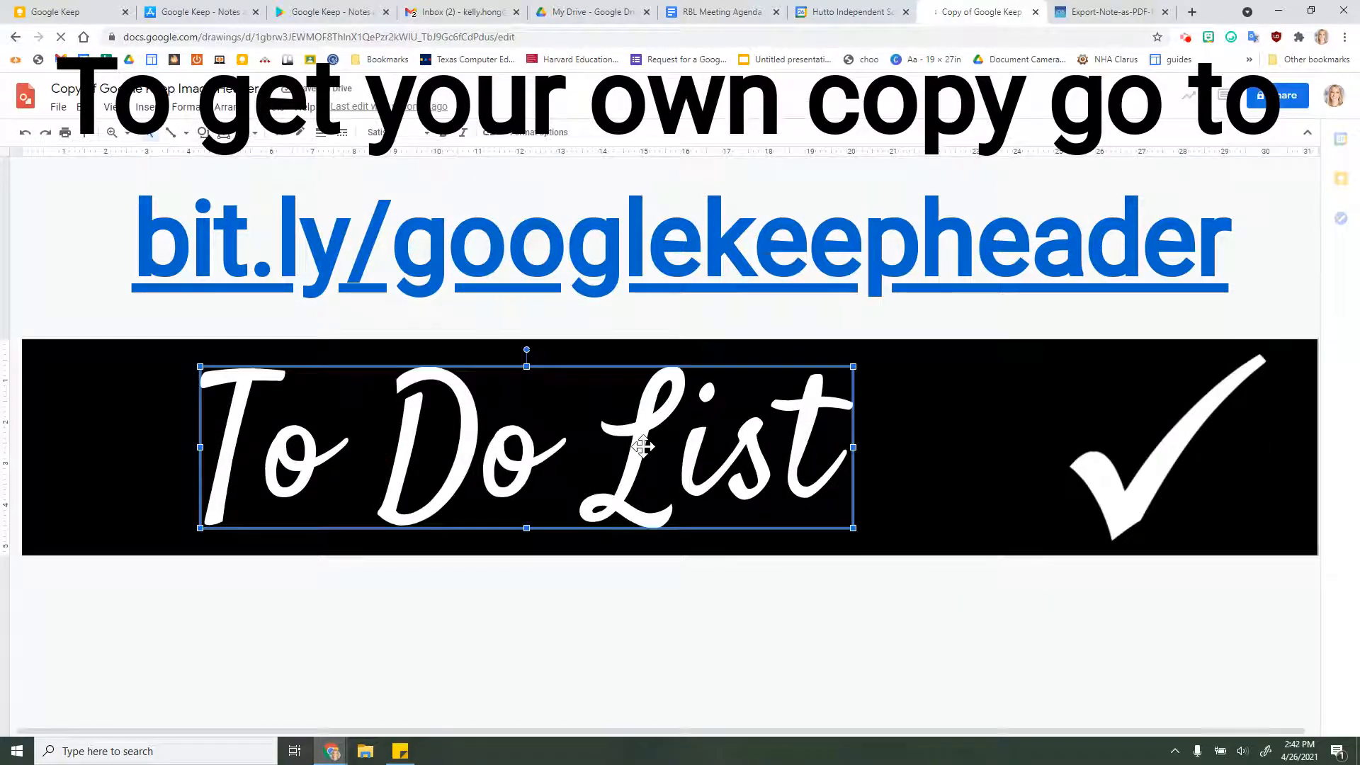
click(1170, 485)
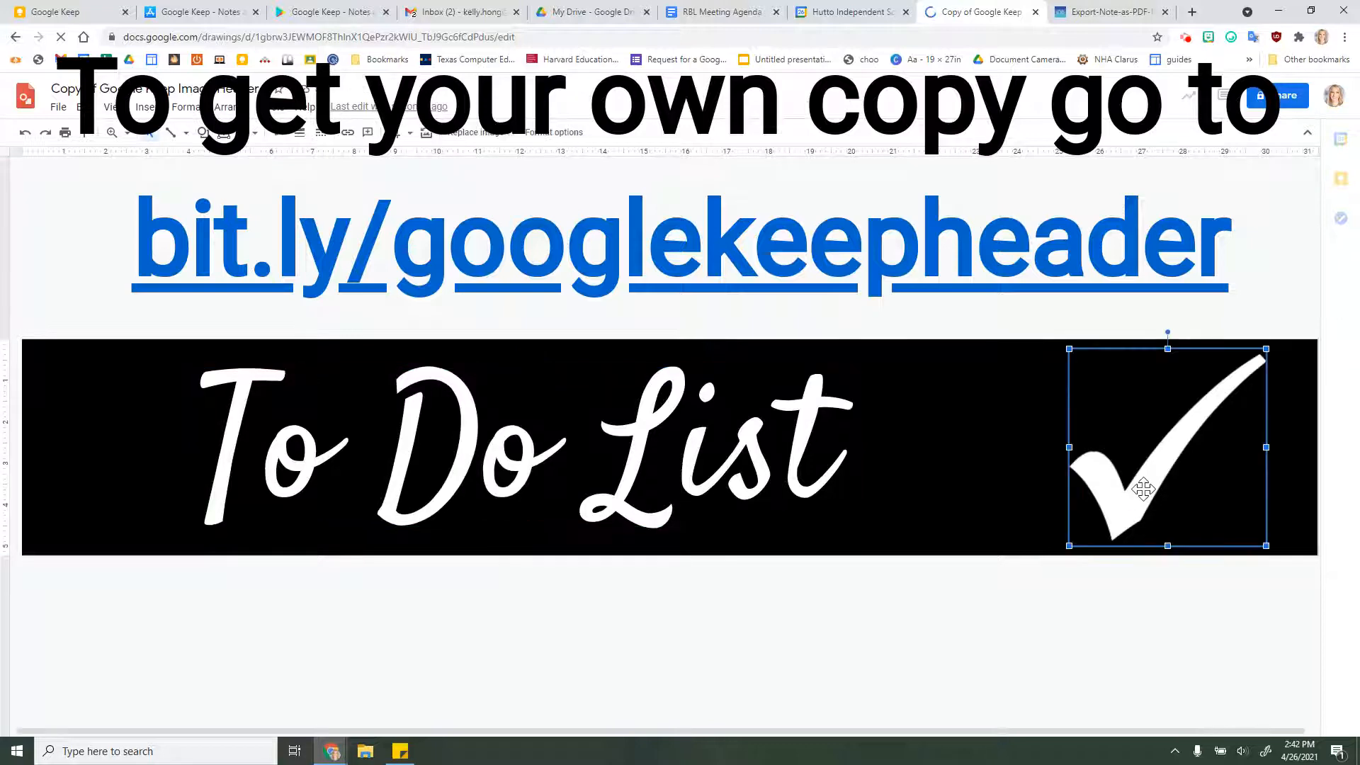
click(112, 402)
click(280, 139)
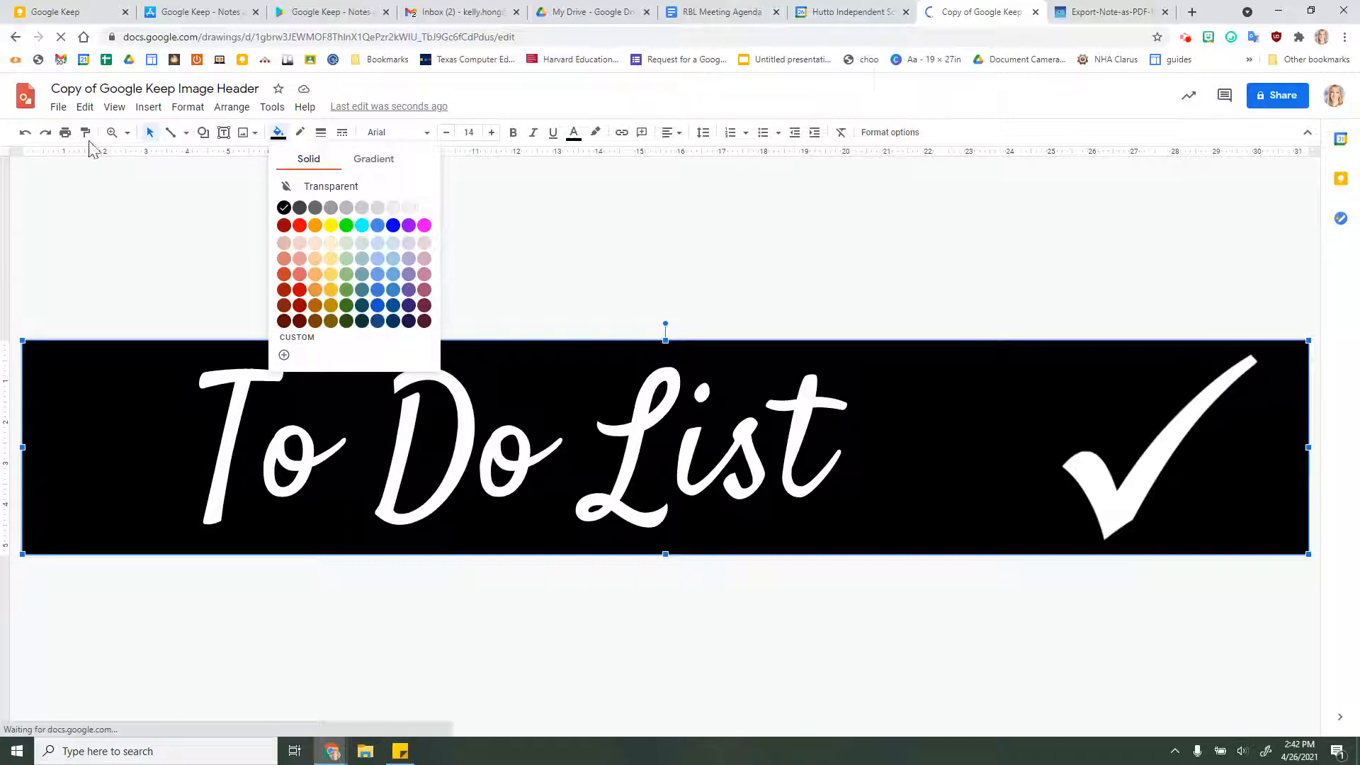
click(76, 211)
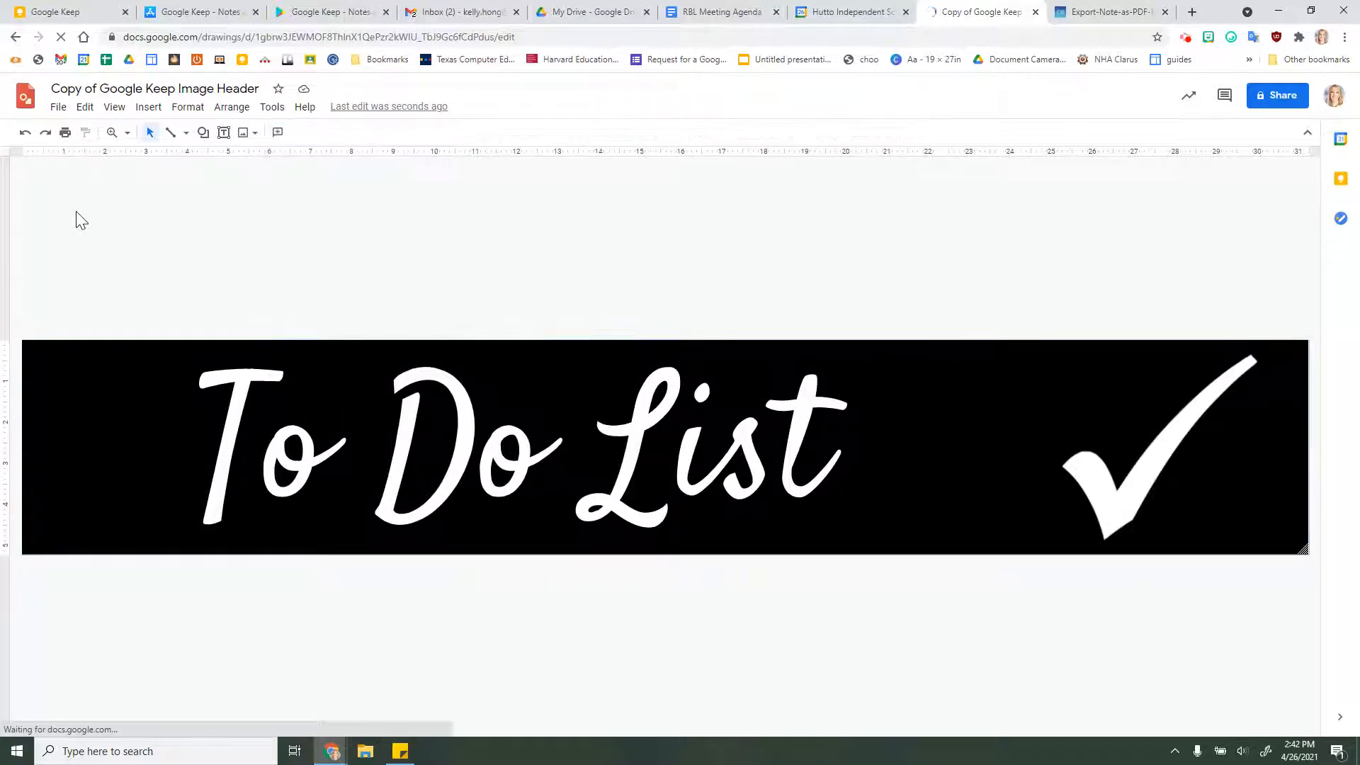
Download the copied header drawing as a PNG image to the Desktop with the file name "to do list"
click(59, 107)
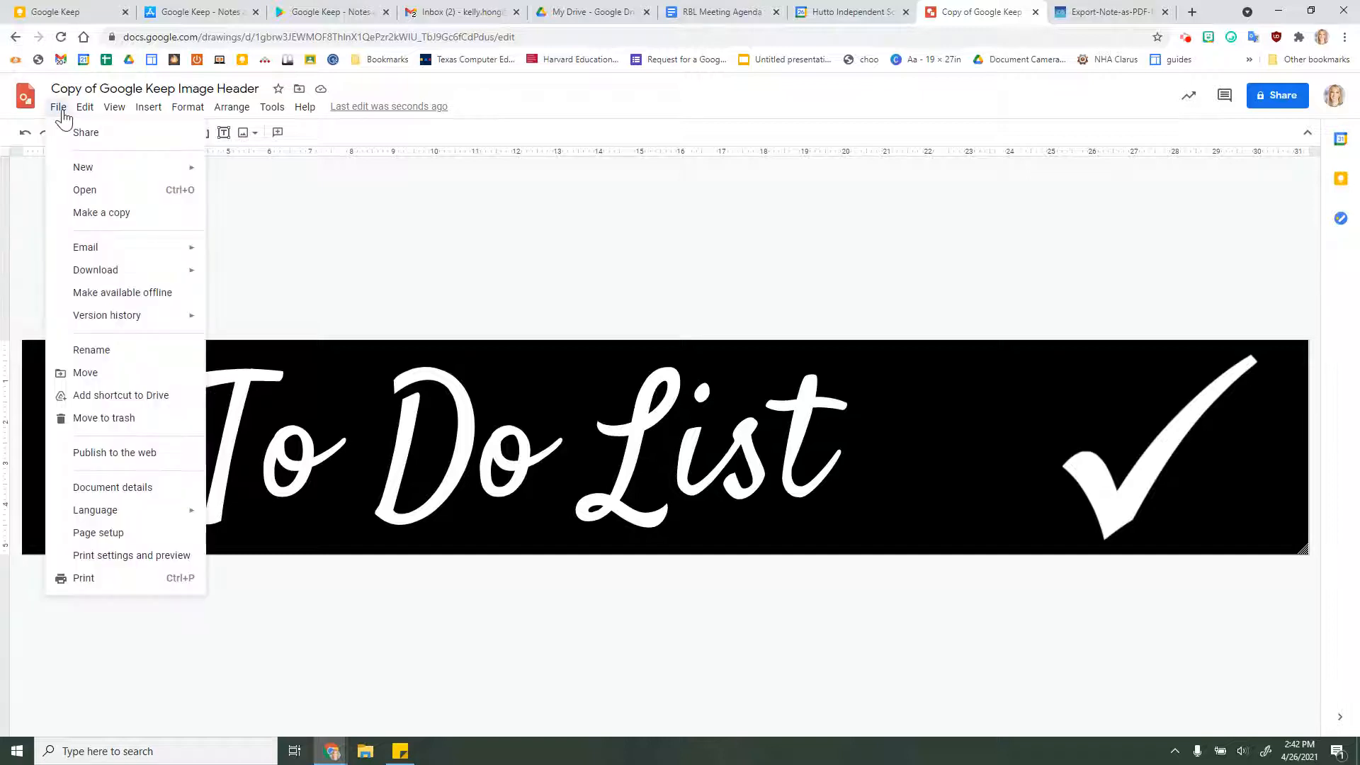
mouse_move(115, 278)
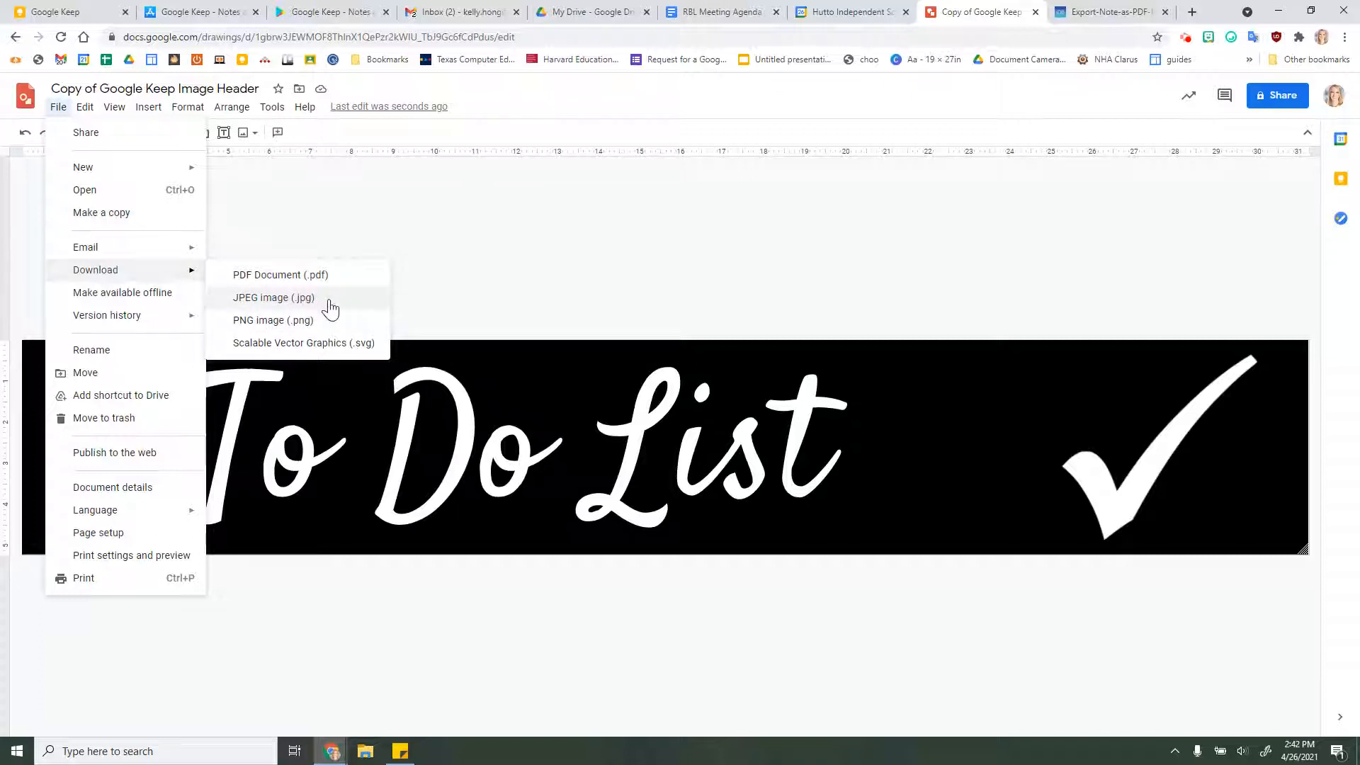
click(320, 322)
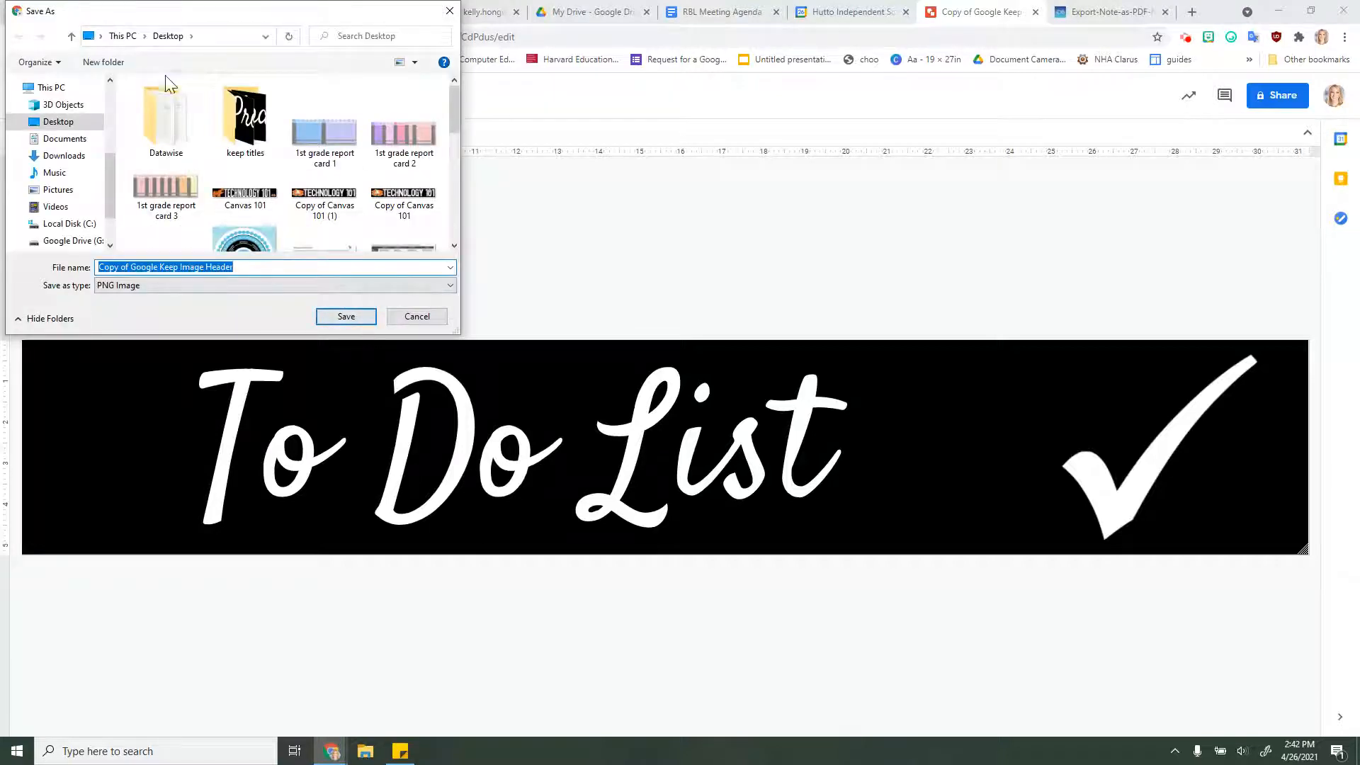
text(to do list)
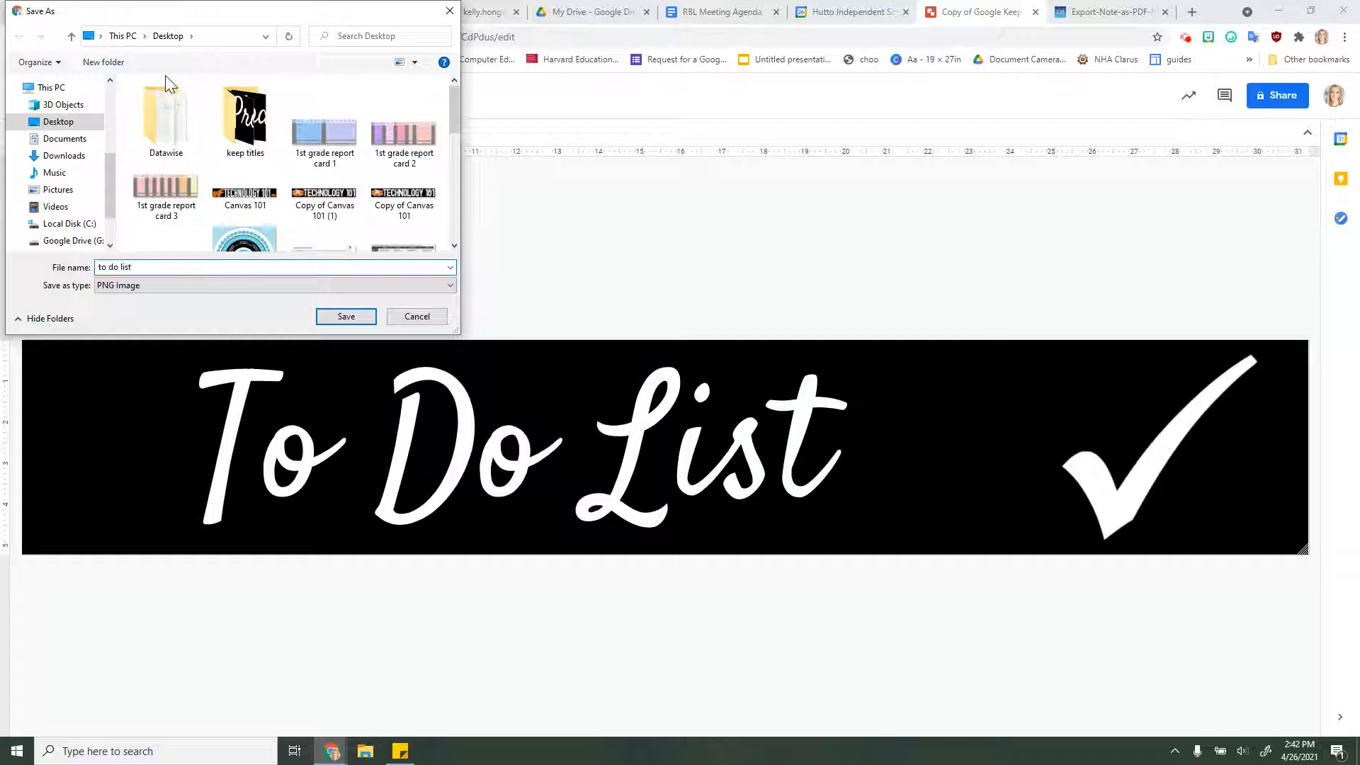
click(343, 315)
Switch to Google Keep, start a new note with the desktop image "to do list.png" as its header, and pin it
click(33, 9)
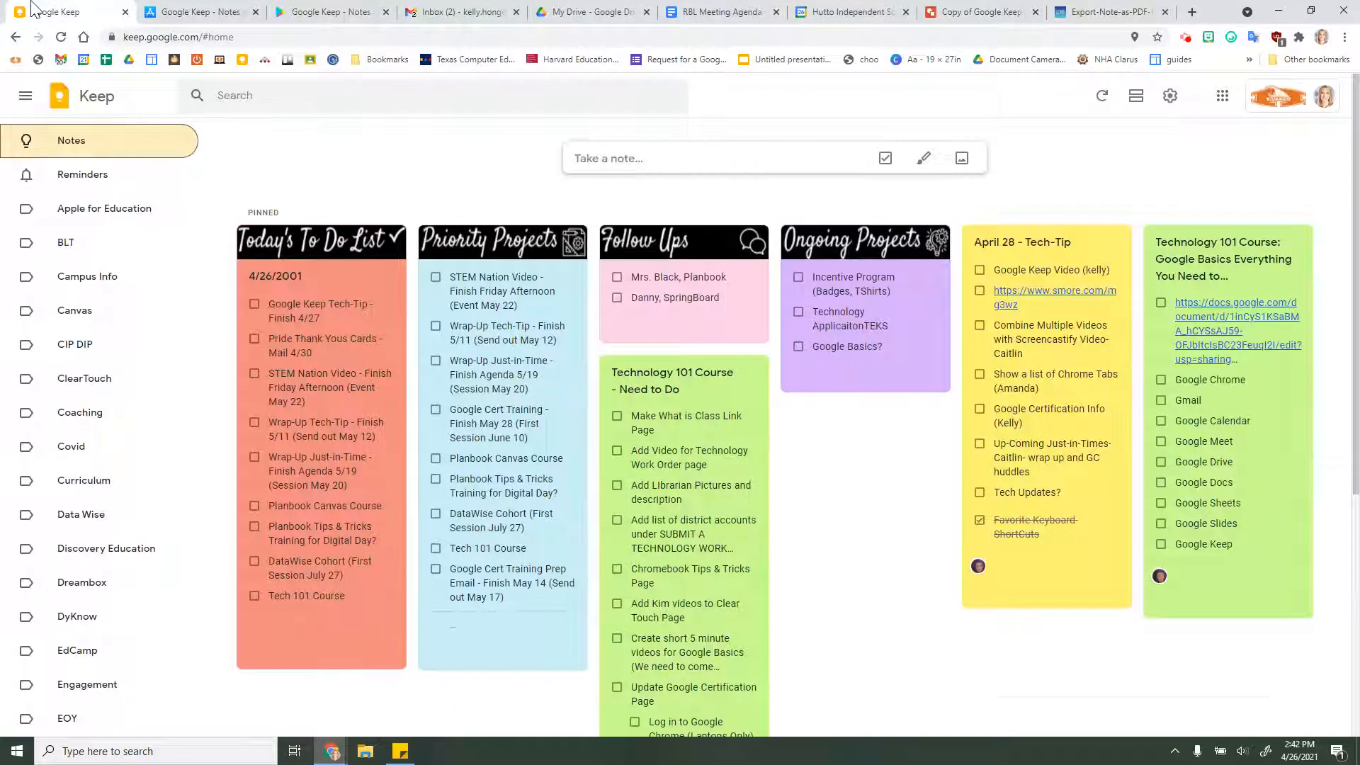
click(608, 157)
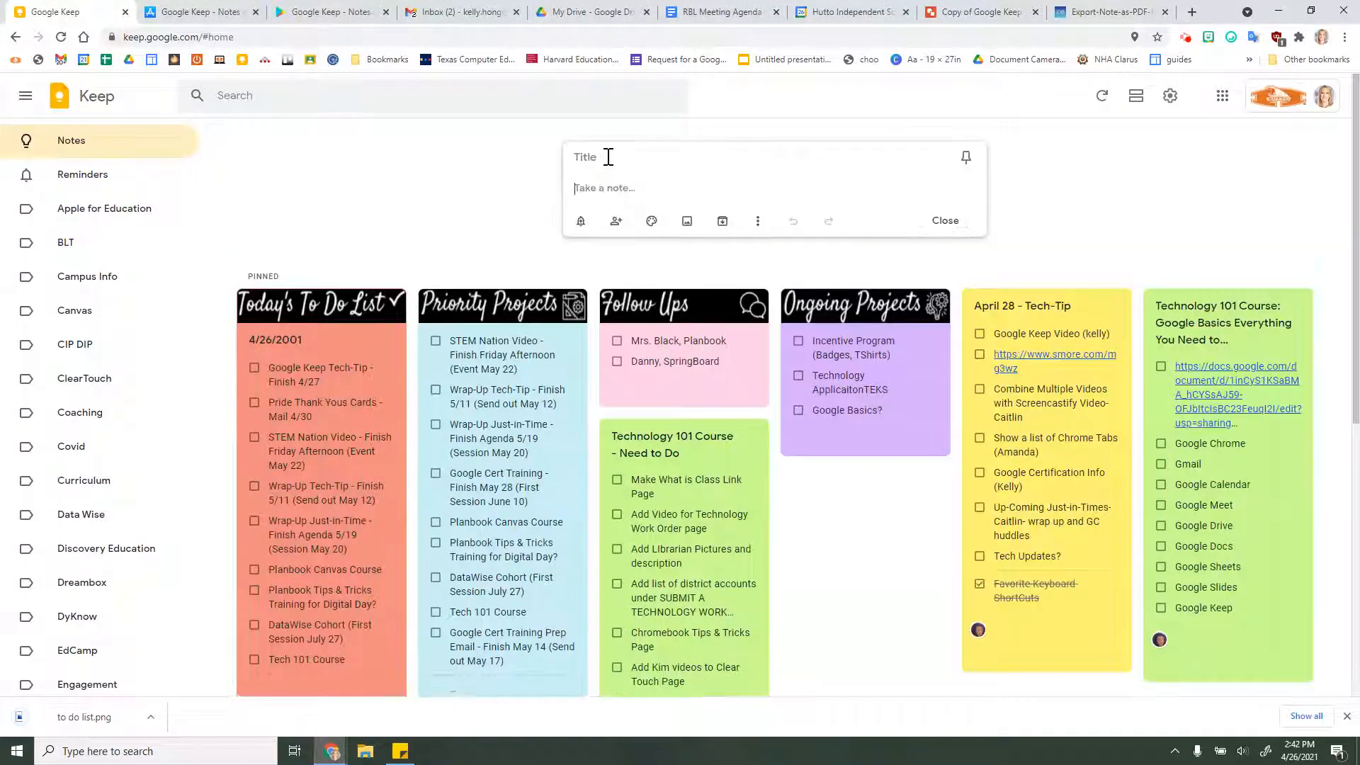
click(688, 222)
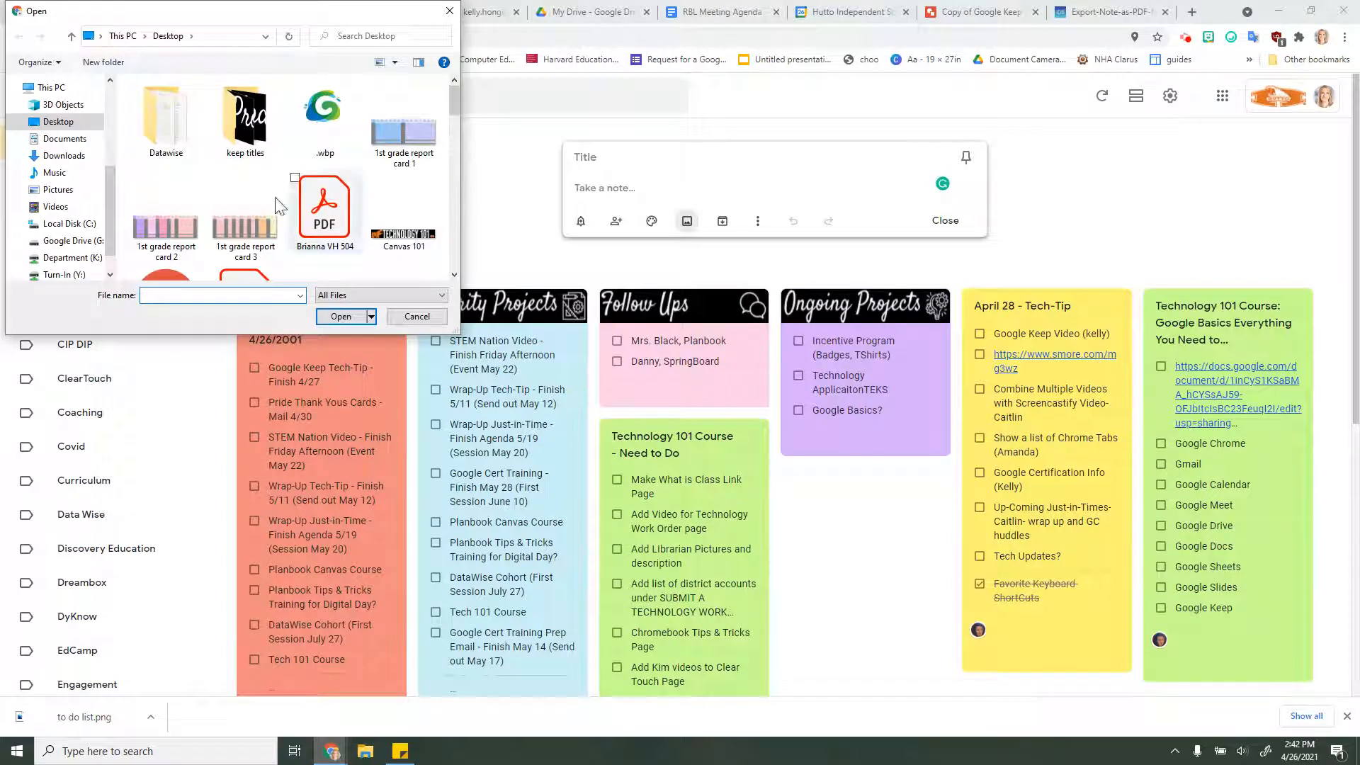
text(to do)
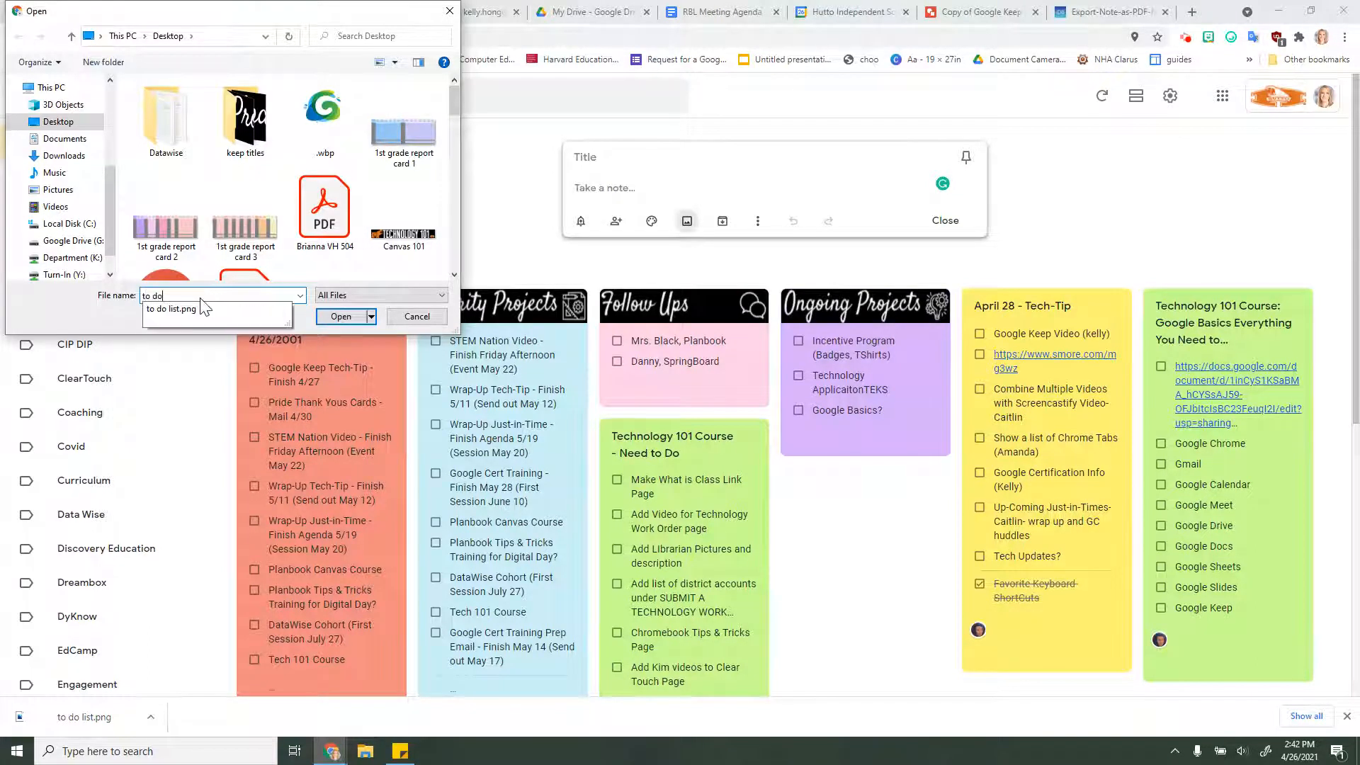
click(207, 315)
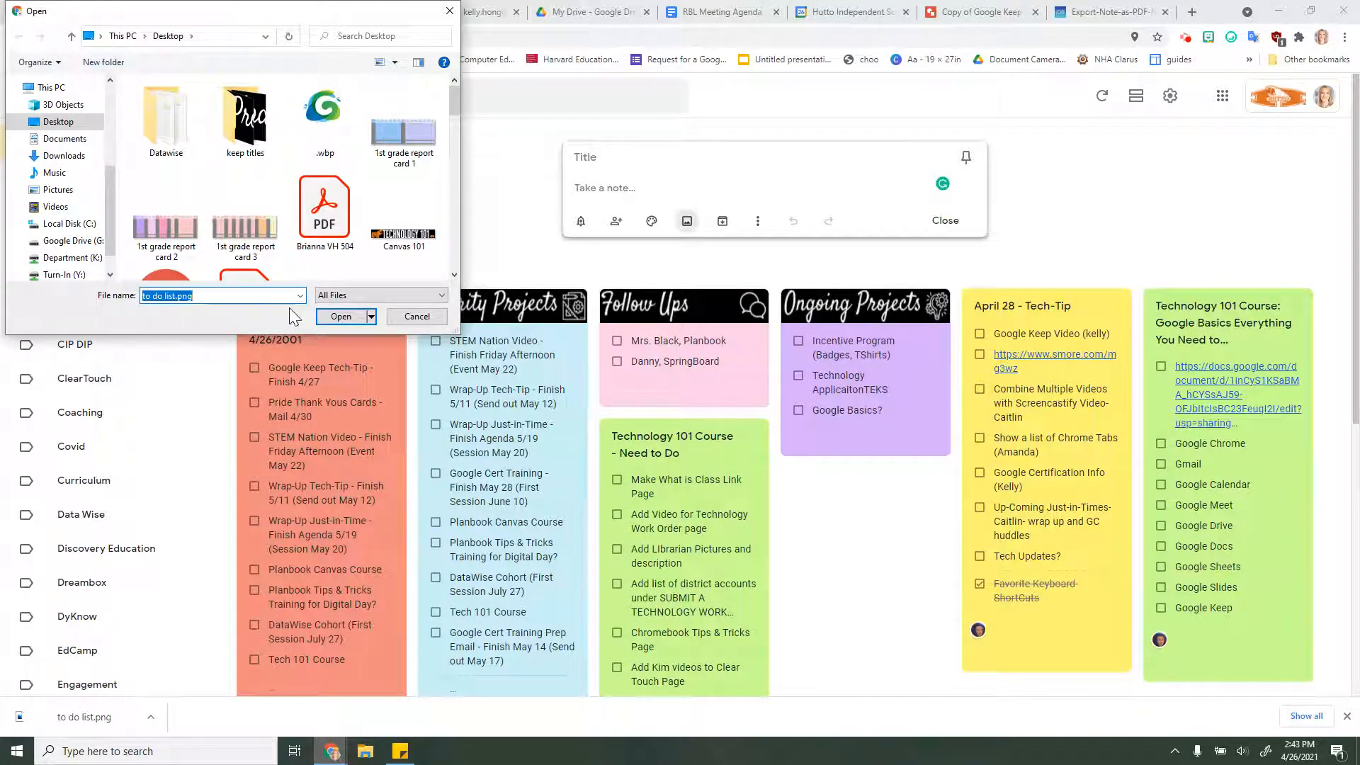
click(338, 317)
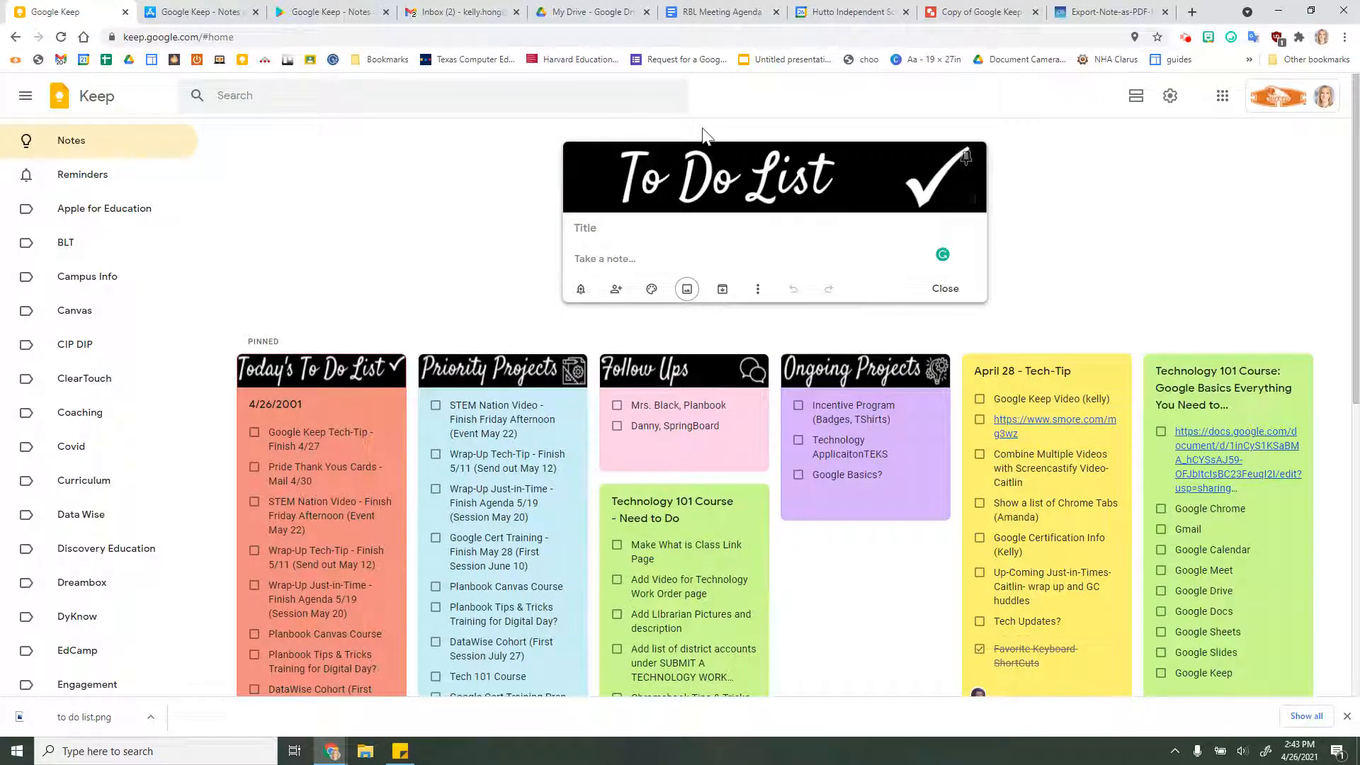
click(966, 158)
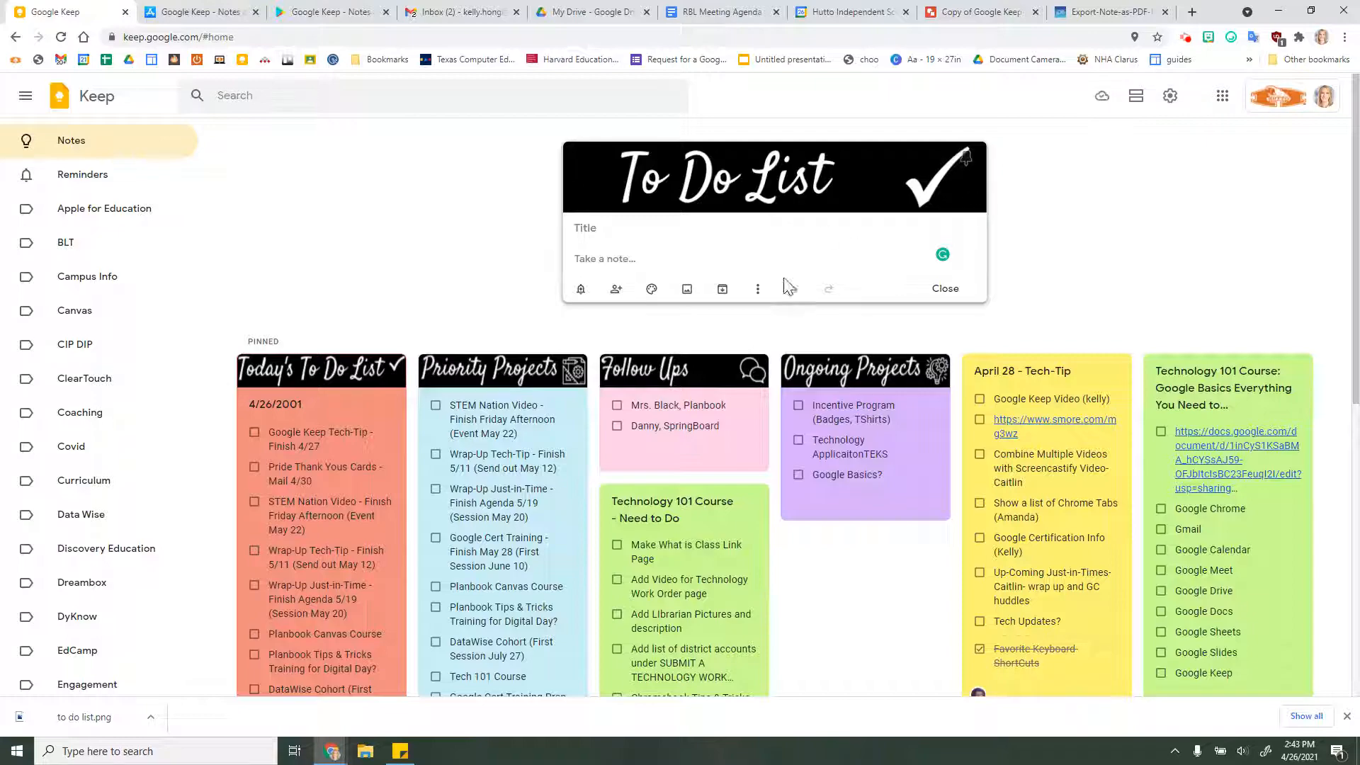